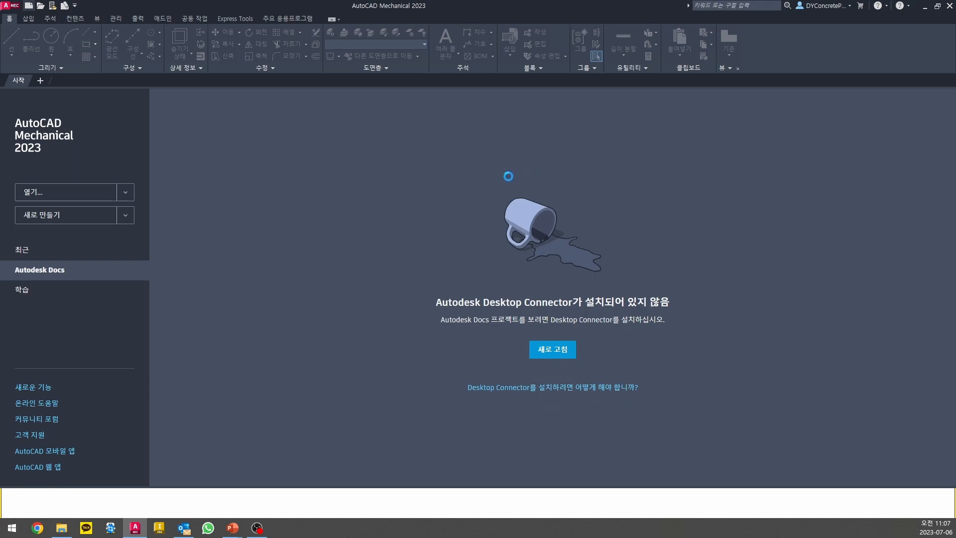
# - Start a new drawing
pyautogui.doubleClick(401, 272)
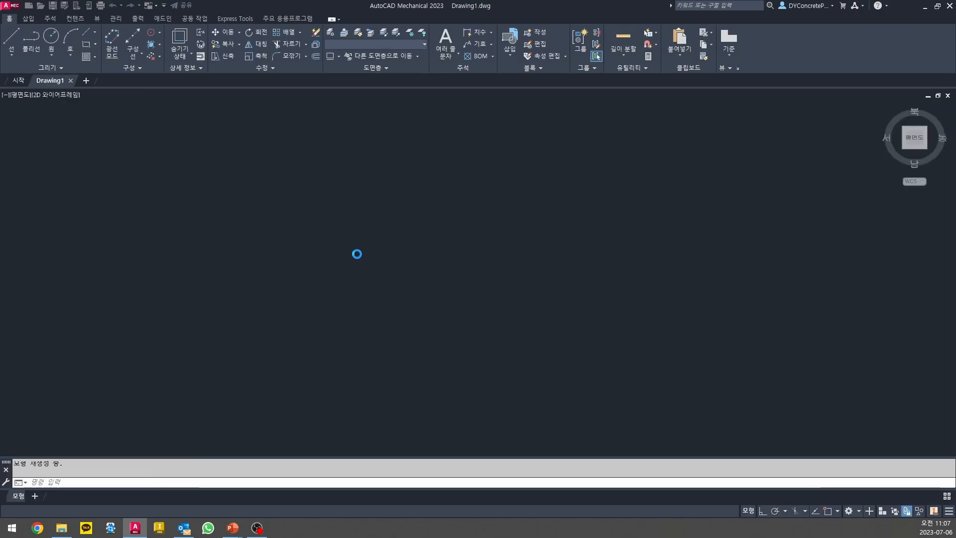
pyautogui.write('amt')
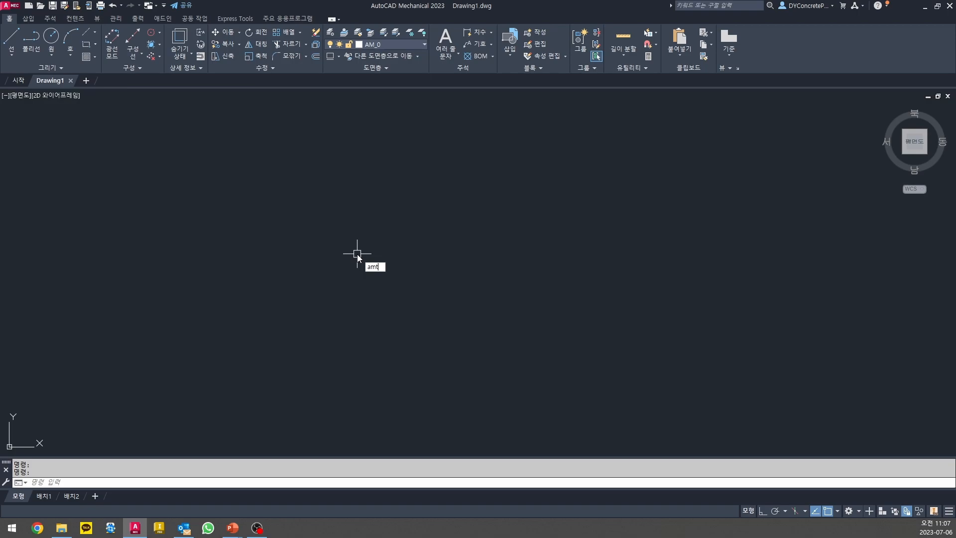
pyautogui.write('i')
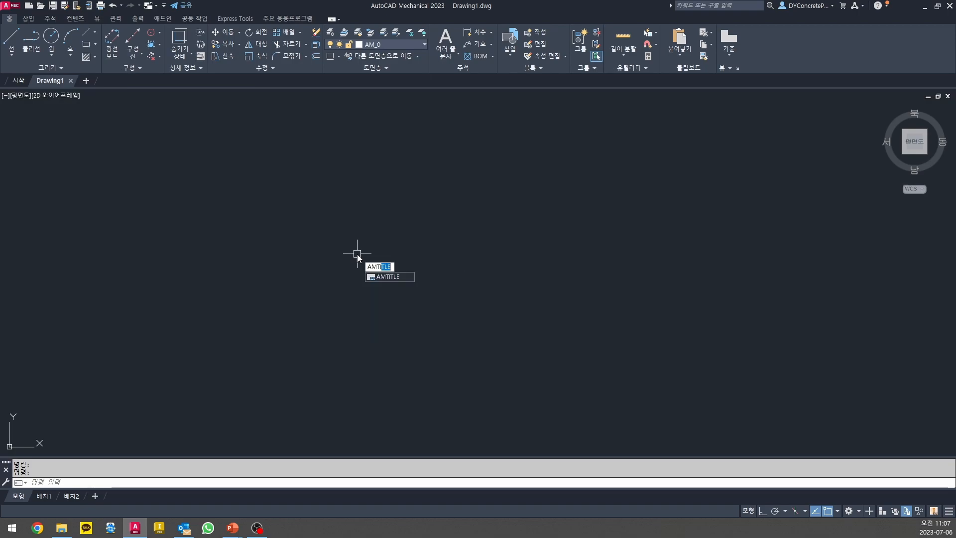
pyautogui.click(400, 278)
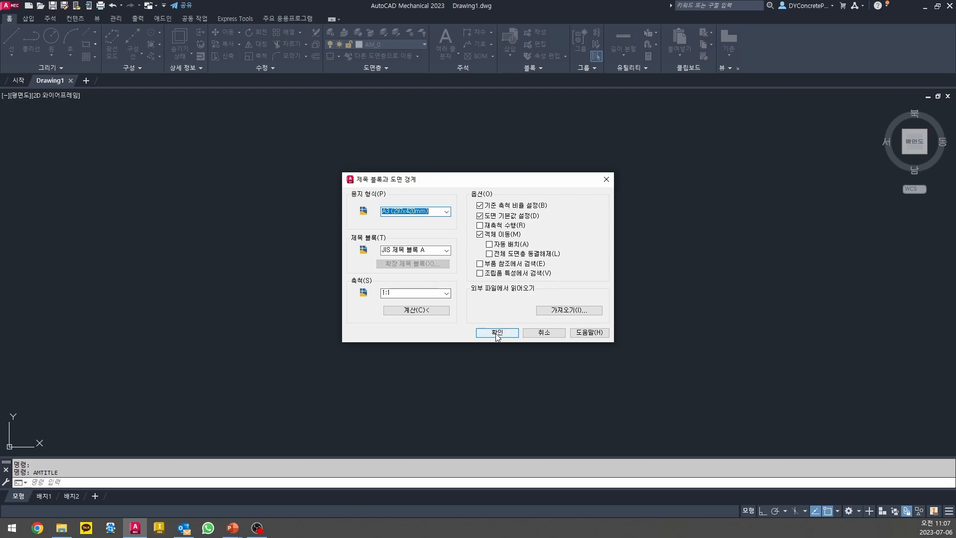
pyautogui.press('Return')
pyautogui.click(437, 294)
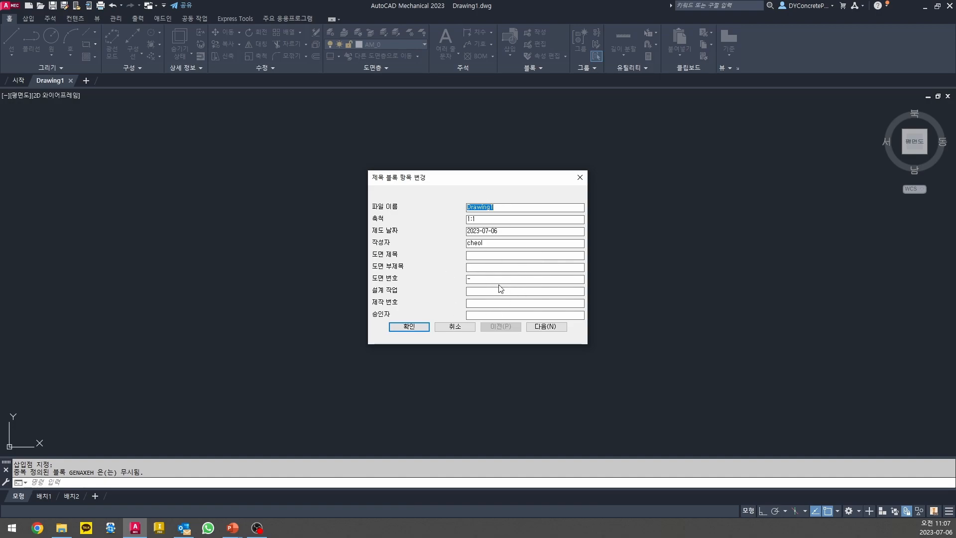
pyautogui.click(545, 326)
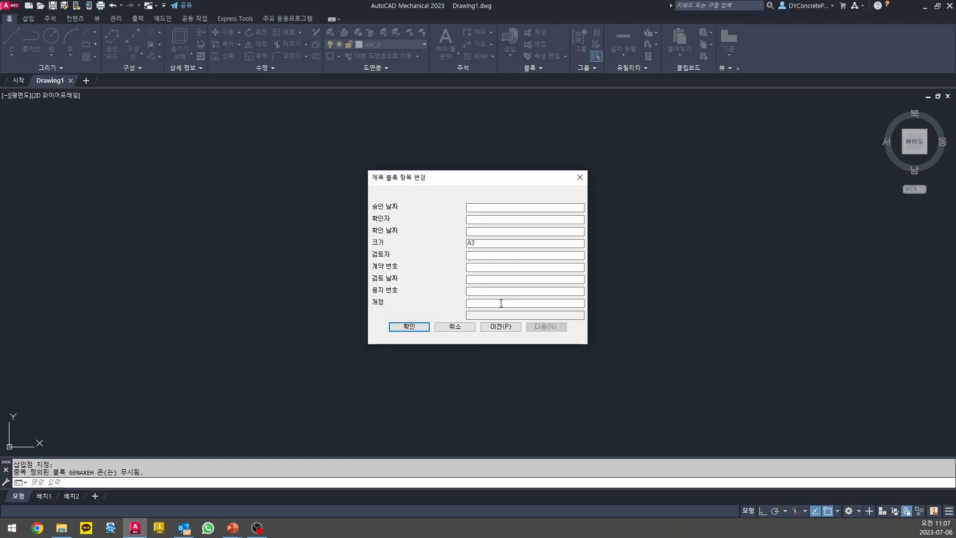
pyautogui.click(465, 327)
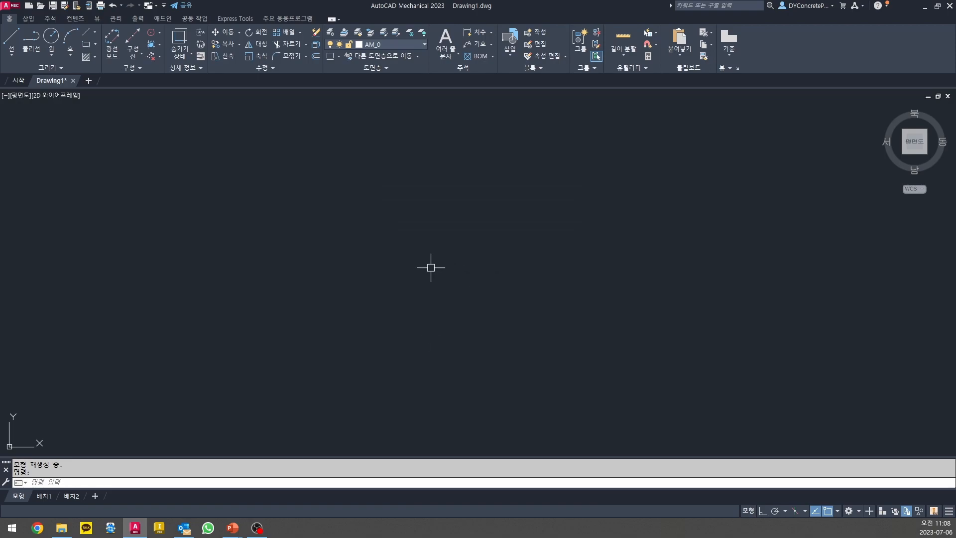
# - Insert an A3 (297x420mm) drawing border with the JIS title block A at 1:1 scale, accepting the default title block entries
pyautogui.press('Return')
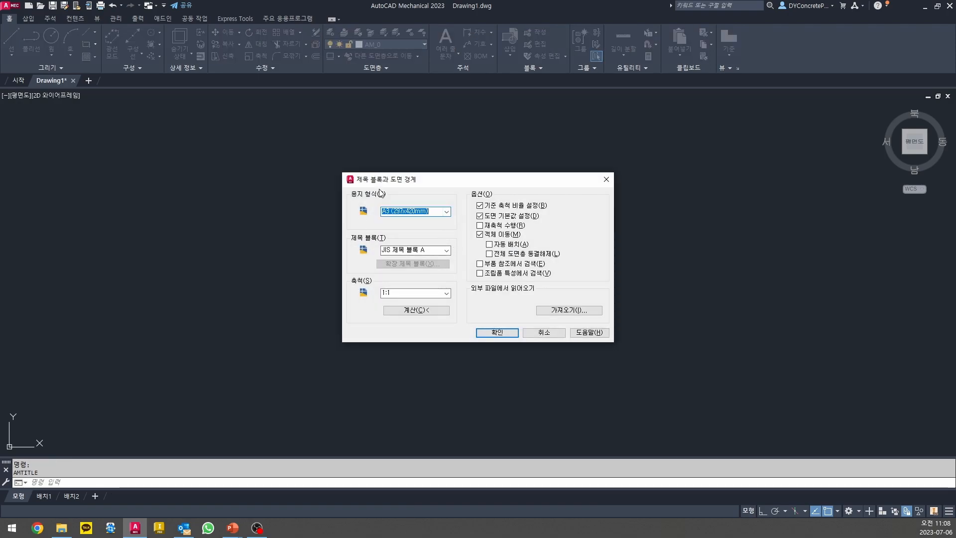
pyautogui.click(497, 332)
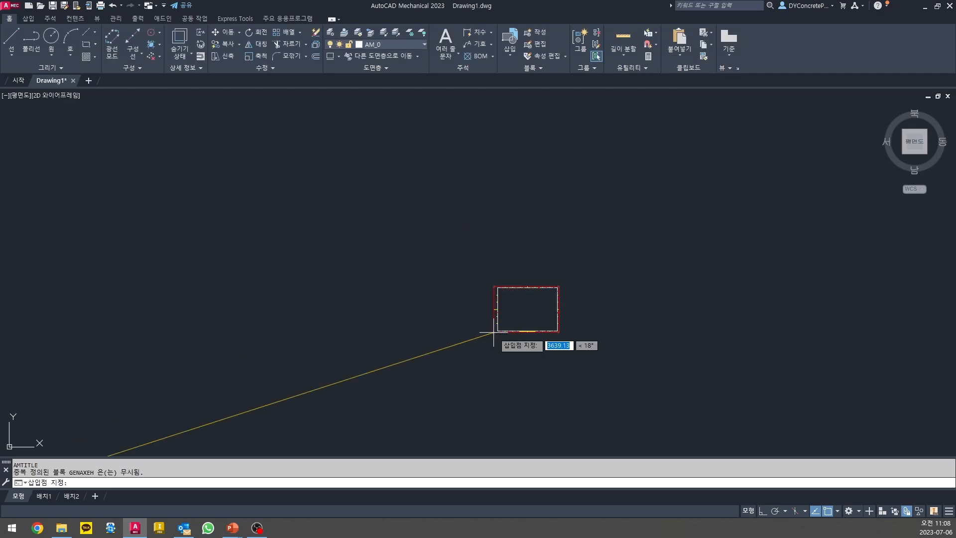
pyautogui.click(497, 314)
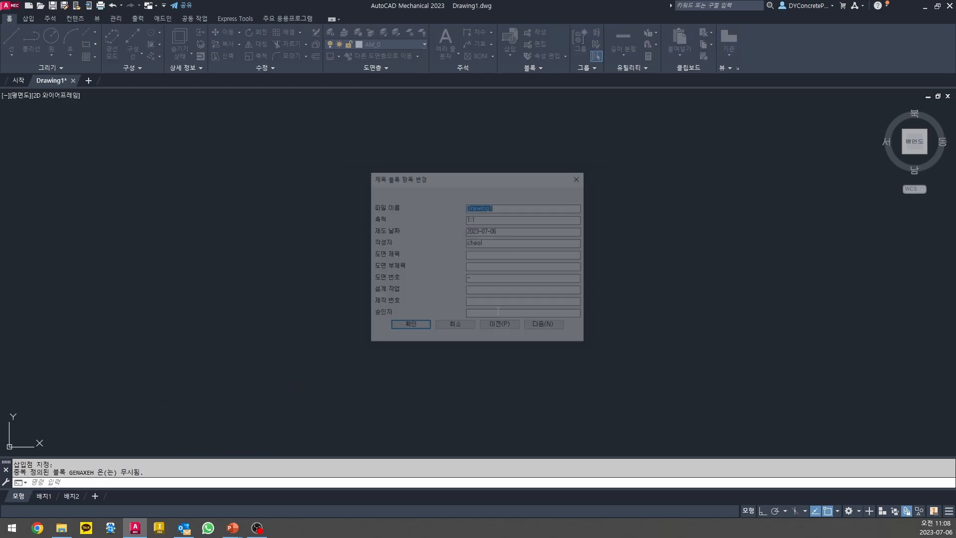
pyautogui.click(409, 326)
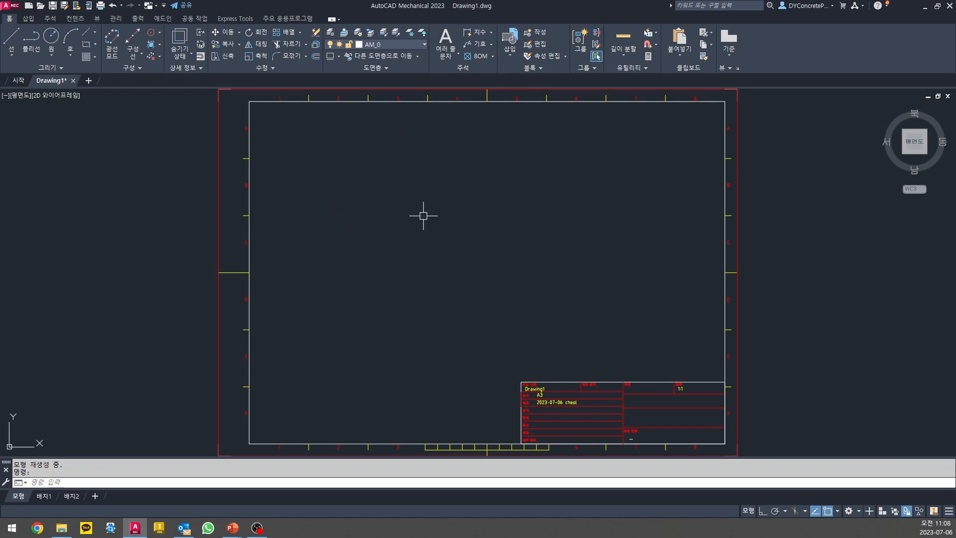
# - Draw a closed polyline with Ortho on: a staircase profile of three treads descending to the right, about 127 mm wide and 72 mm high
pyautogui.write('pl')
pyautogui.press('Return')
pyautogui.click(369, 304)
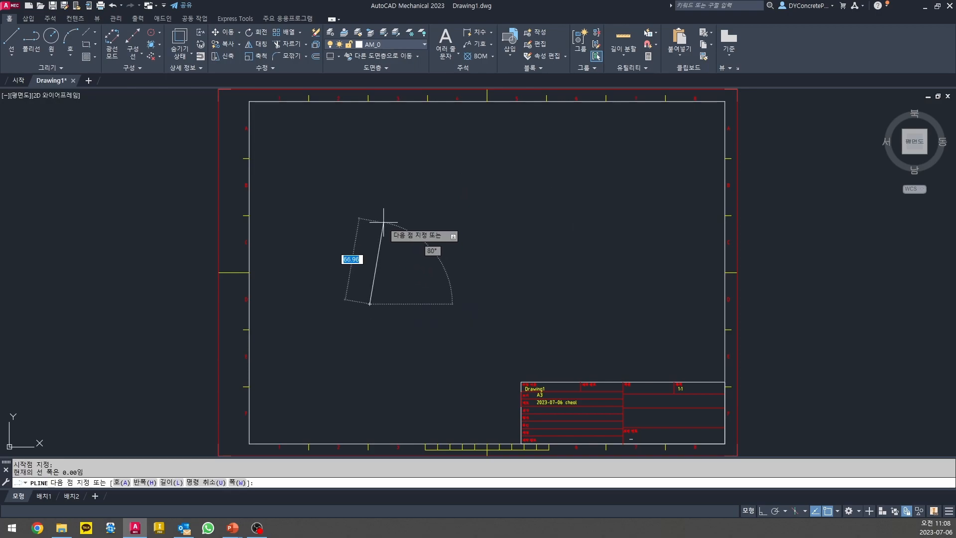
pyautogui.press('F8')
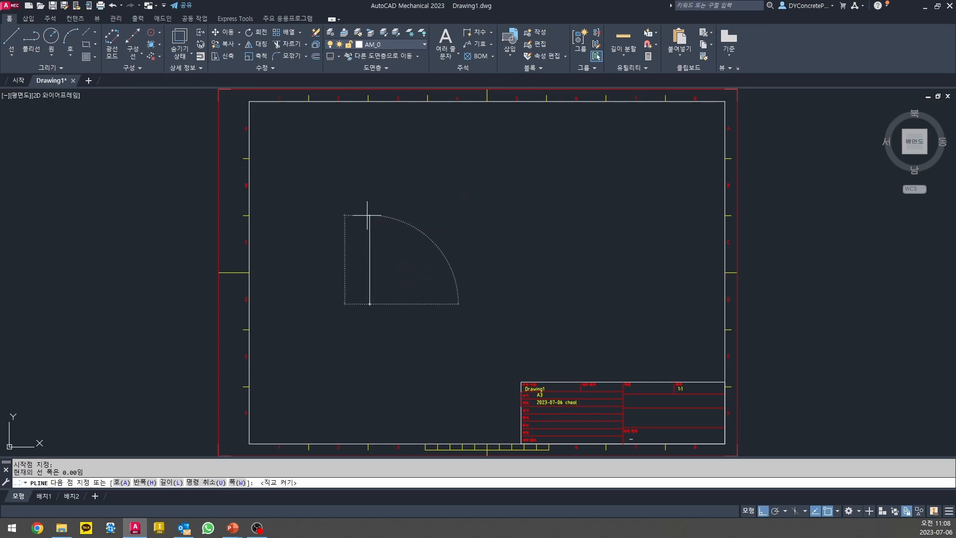
pyautogui.click(369, 216)
pyautogui.click(414, 216)
pyautogui.click(413, 237)
pyautogui.click(479, 237)
pyautogui.click(479, 264)
pyautogui.click(527, 264)
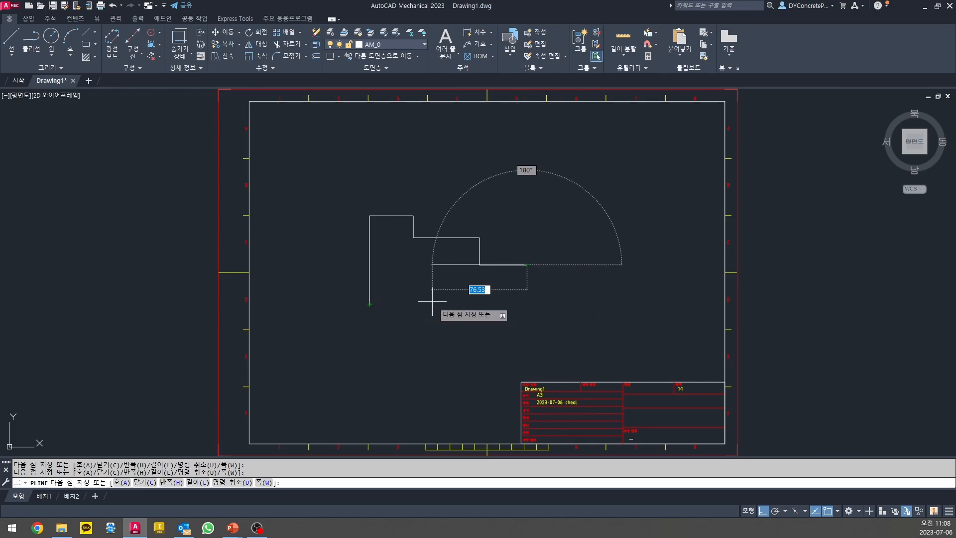
pyautogui.click(527, 303)
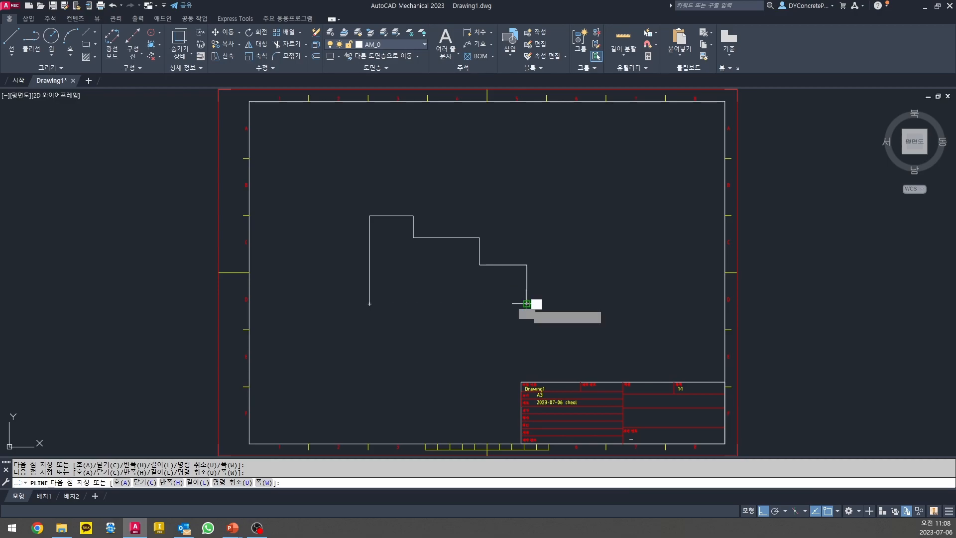
pyautogui.click(369, 303)
pyautogui.press('Escape')
pyautogui.press('Escape')
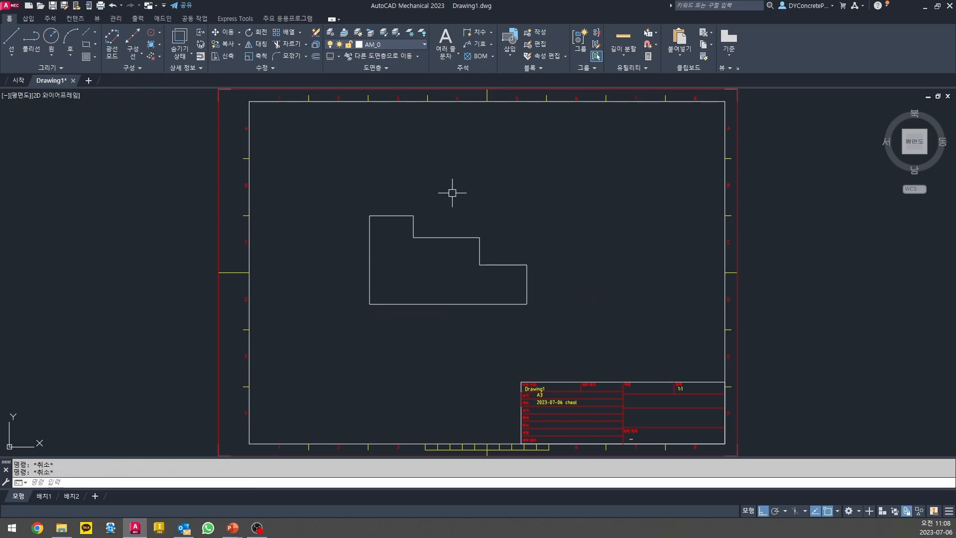
# - Add a power dimension for the profile's overall width above it, with one decimal place
pyautogui.write('ad')
pyautogui.press('Return')
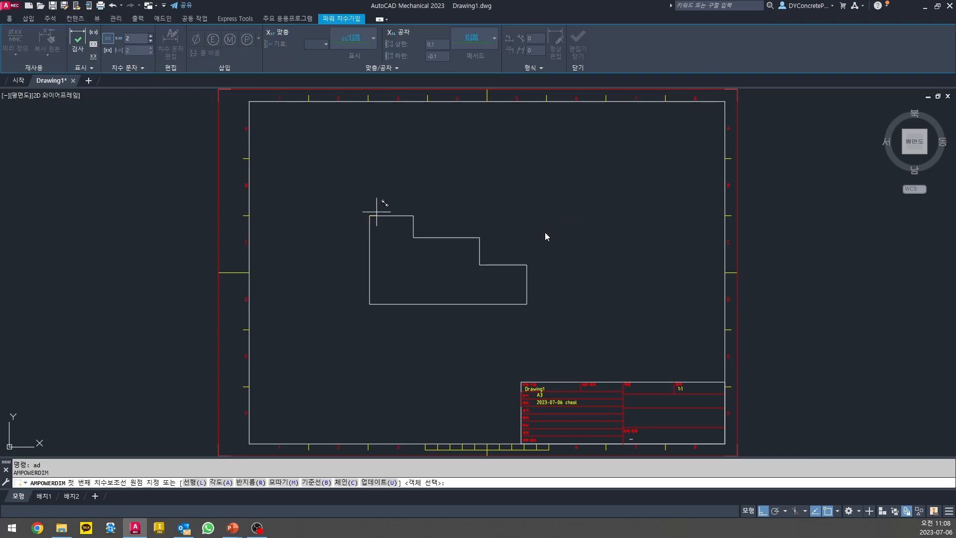
pyautogui.click(369, 215)
pyautogui.click(527, 265)
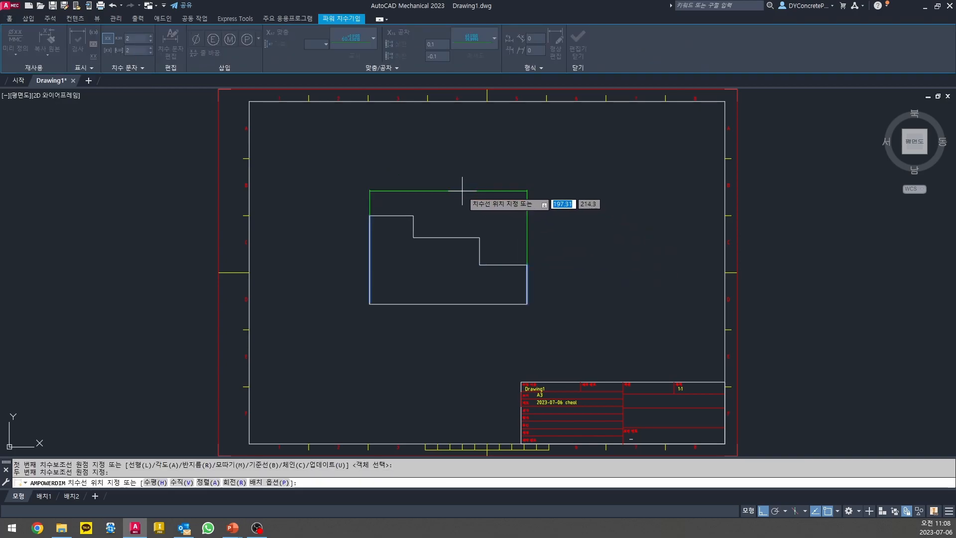
pyautogui.click(461, 201)
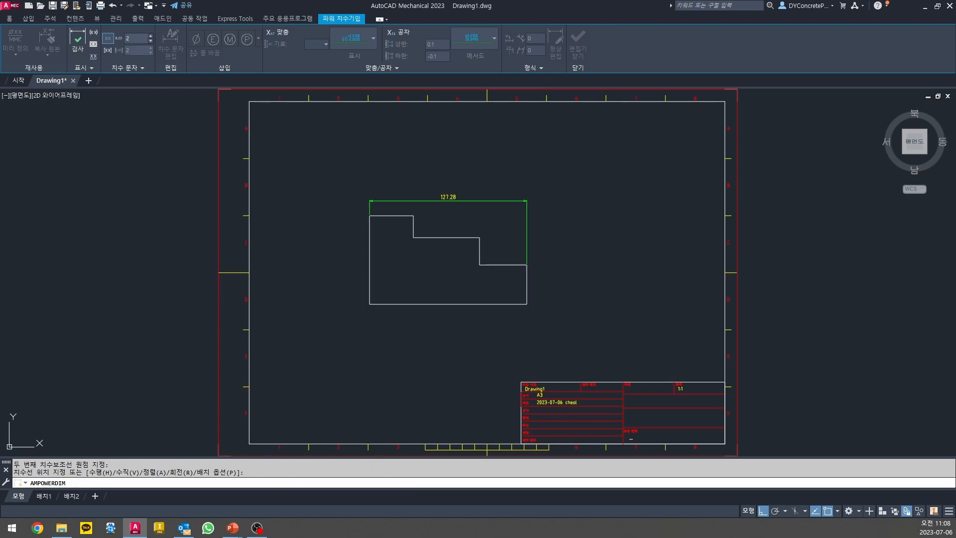
pyautogui.click(151, 42)
pyautogui.click(325, 184)
pyautogui.press('Escape')
# - Add a power dimension for the profile's overall height beside its right edge
pyautogui.write('ad')
pyautogui.press('space')
pyautogui.click(413, 215)
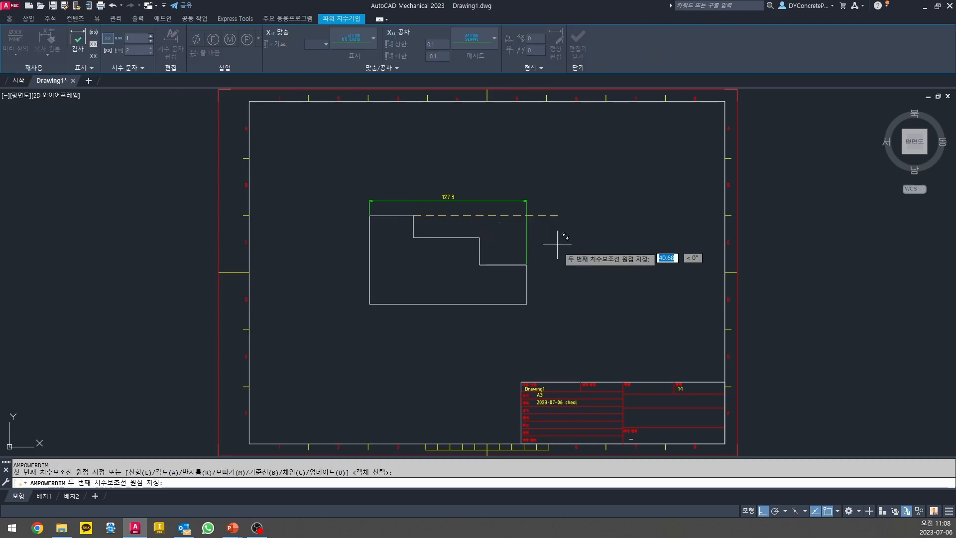
pyautogui.click(527, 303)
pyautogui.click(542, 258)
pyautogui.click(607, 229)
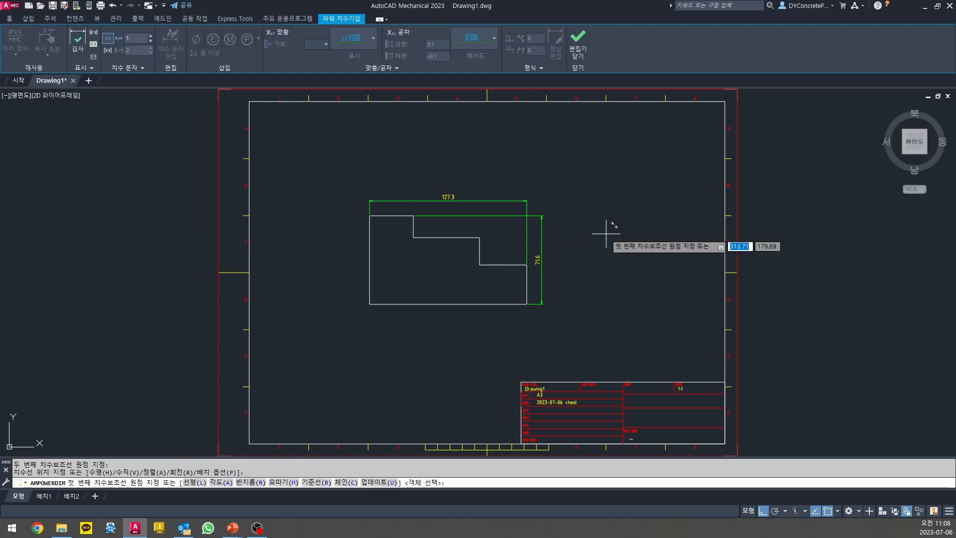
pyautogui.press('Escape')
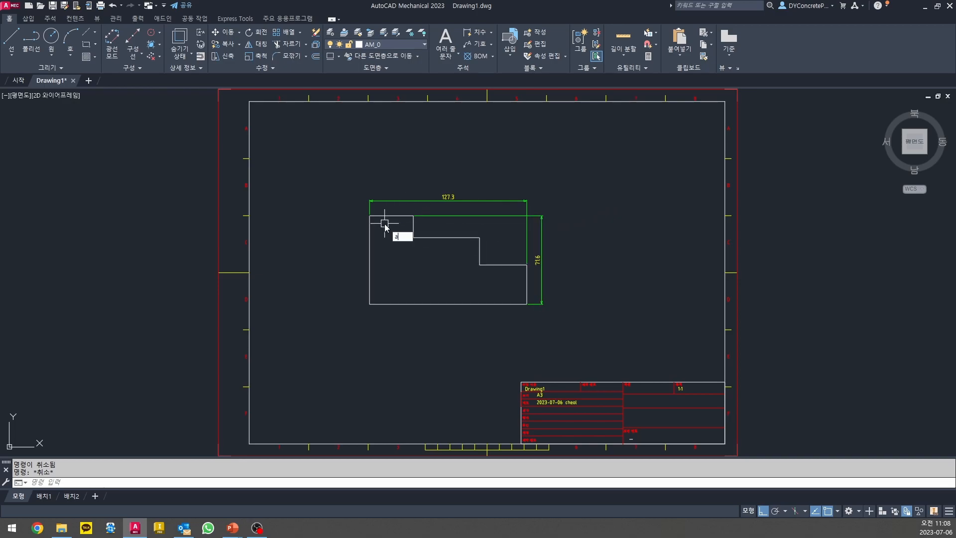
# - Dimension the top tread's width on the overall width dimension line, resolving the overlap with the 이동 (move) option
pyautogui.press('Return')
pyautogui.click(370, 216)
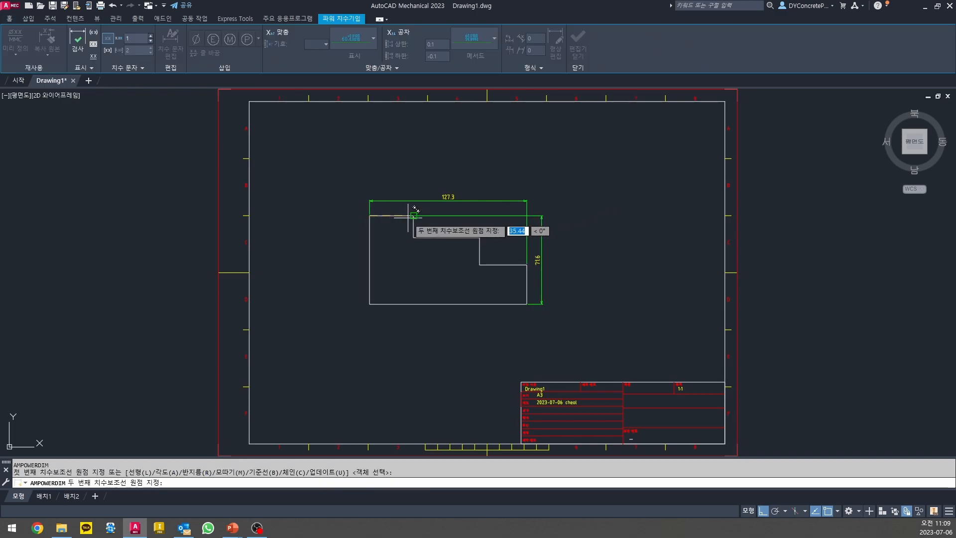
pyautogui.click(413, 216)
pyautogui.click(407, 204)
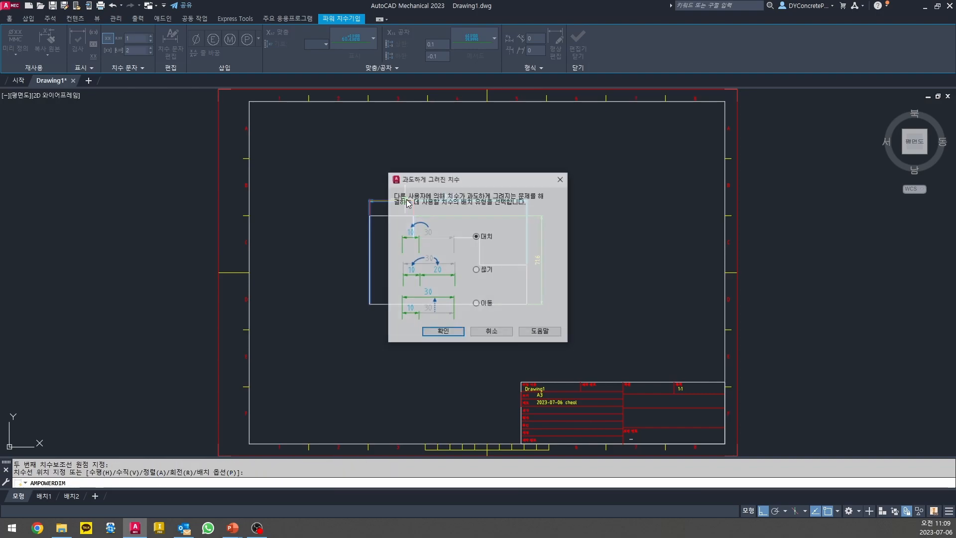
pyautogui.click(444, 332)
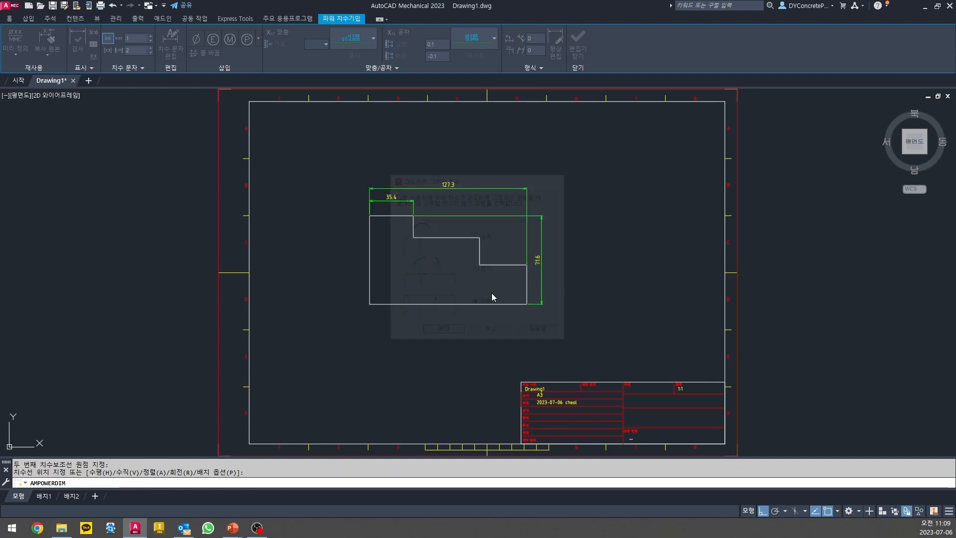
# - Continue with chain dimensions for the widths of the middle and lowest treads
pyautogui.rightClick(502, 237)
pyautogui.click(488, 243)
pyautogui.click(488, 243)
pyautogui.write('c')
pyautogui.press('Return')
pyautogui.click(479, 237)
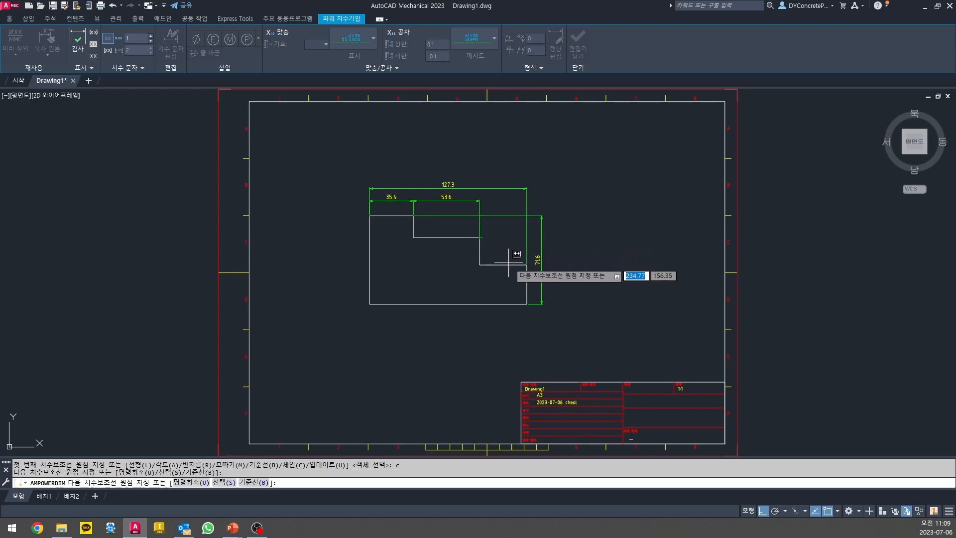
pyautogui.click(527, 265)
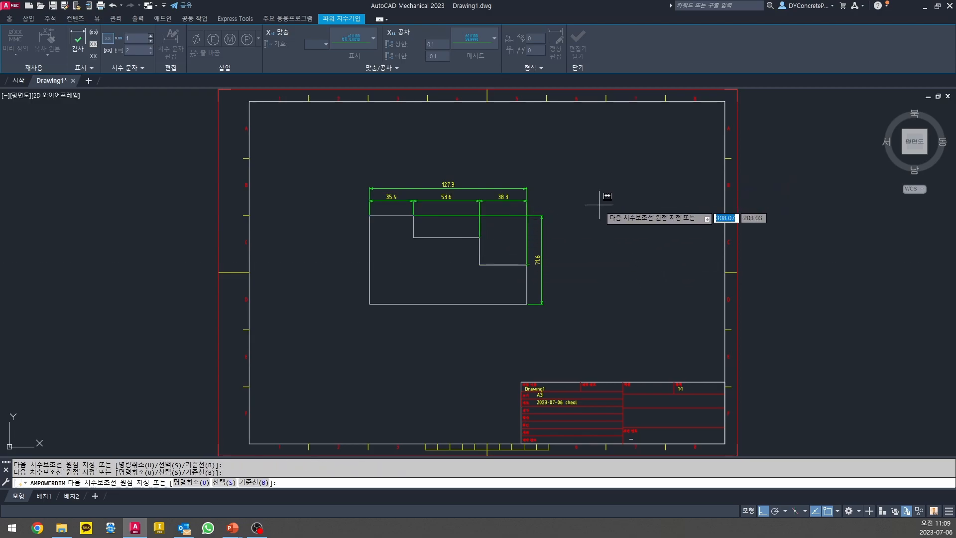
pyautogui.press('Escape')
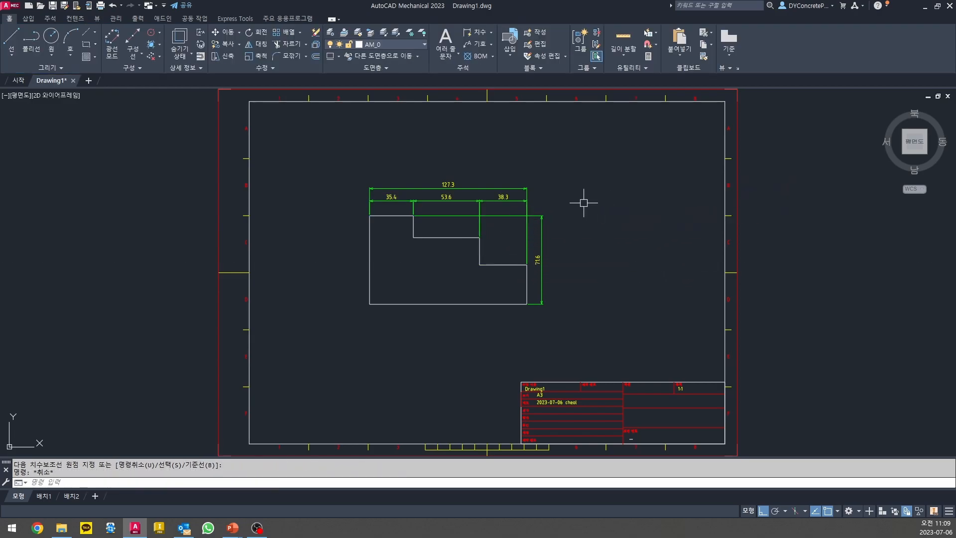
# - Enclose the lowest tread's width dimension text in parentheses to mark it as a reference dimension
pyautogui.doubleClick(502, 198)
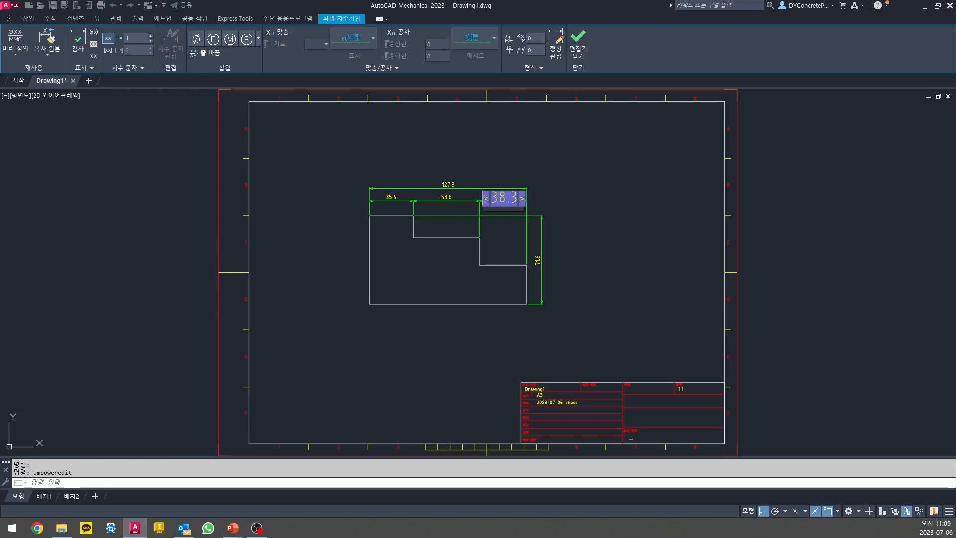
pyautogui.write('(')
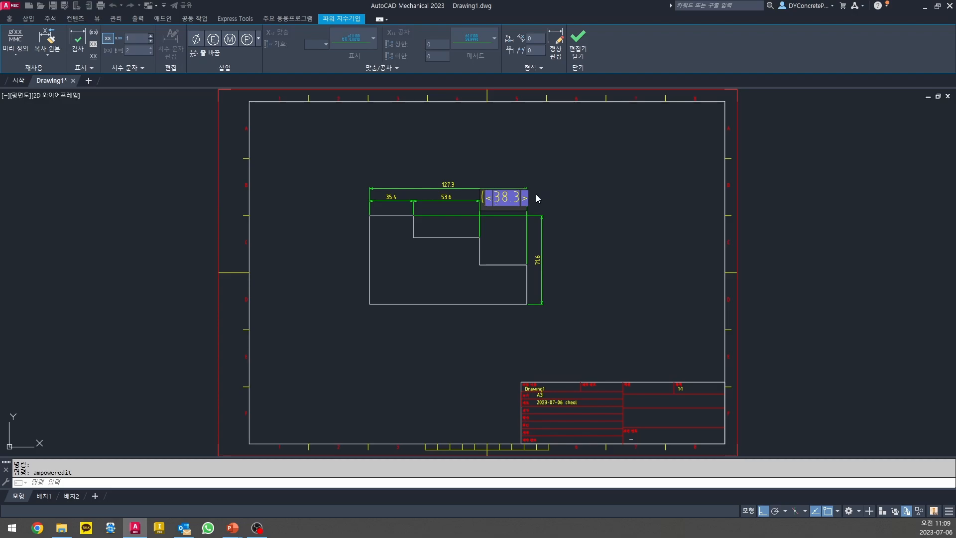
pyautogui.press('Right')
pyautogui.write(')')
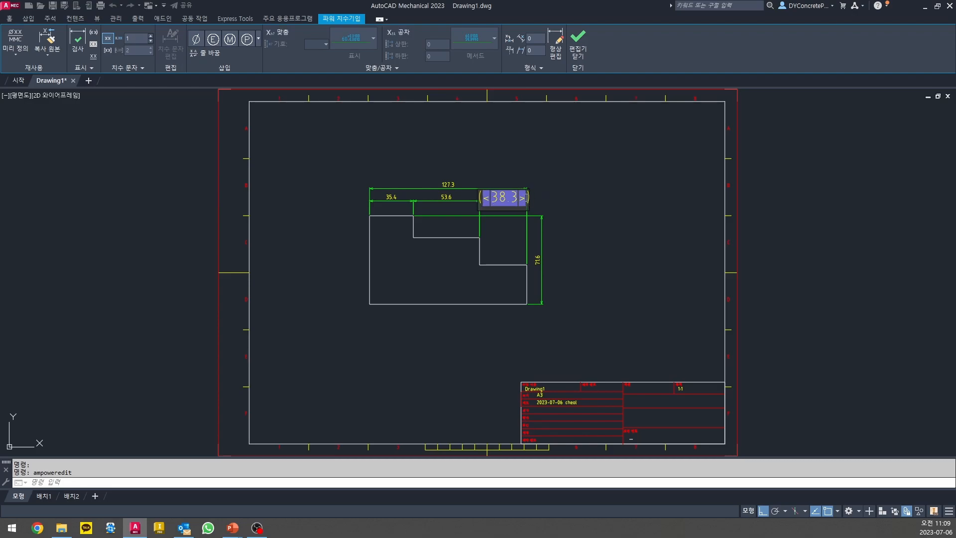
pyautogui.press('Escape')
# - Add a power dimension for the lowest riser's height on the overall height dimension line, resolving the overlap with the 이동 (move) option
pyautogui.scroll(4, 499, 208)
pyautogui.scroll(-2, 499, 208)
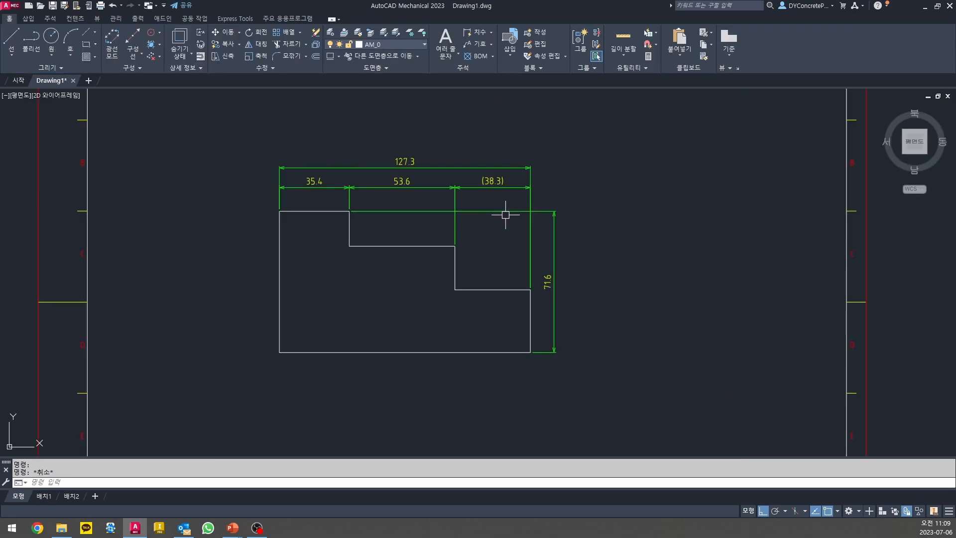
pyautogui.scroll(2, 450, 258)
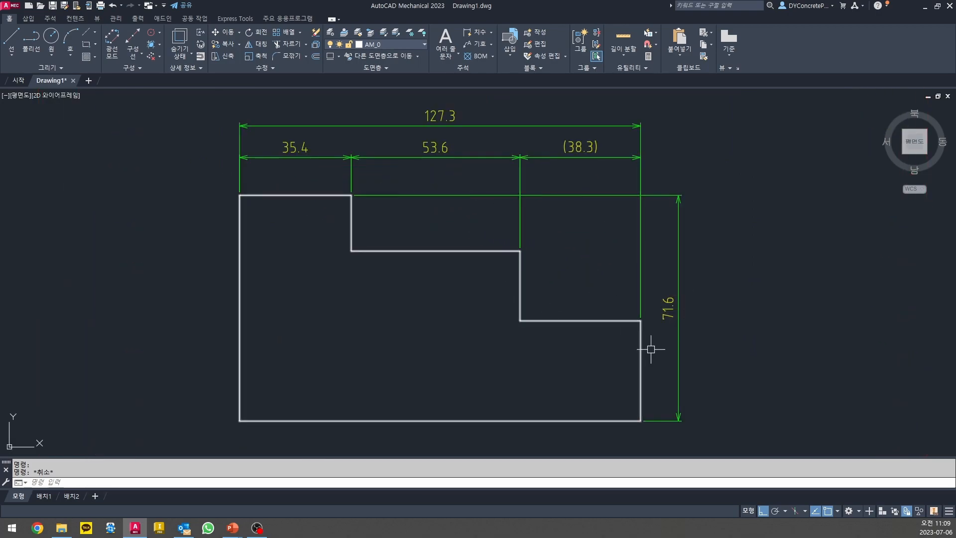
pyautogui.write('ad')
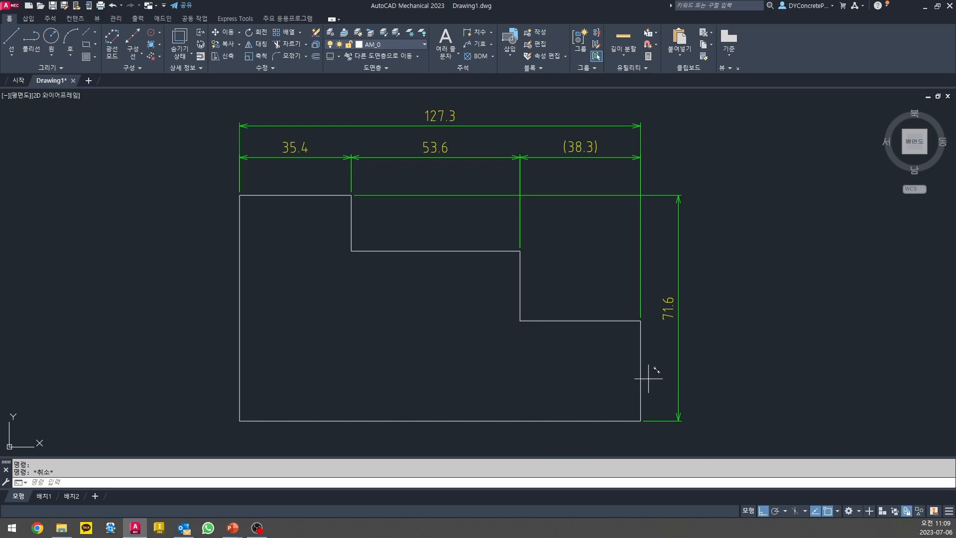
pyautogui.press('Return')
pyautogui.click(641, 420)
pyautogui.click(641, 321)
pyautogui.click(679, 339)
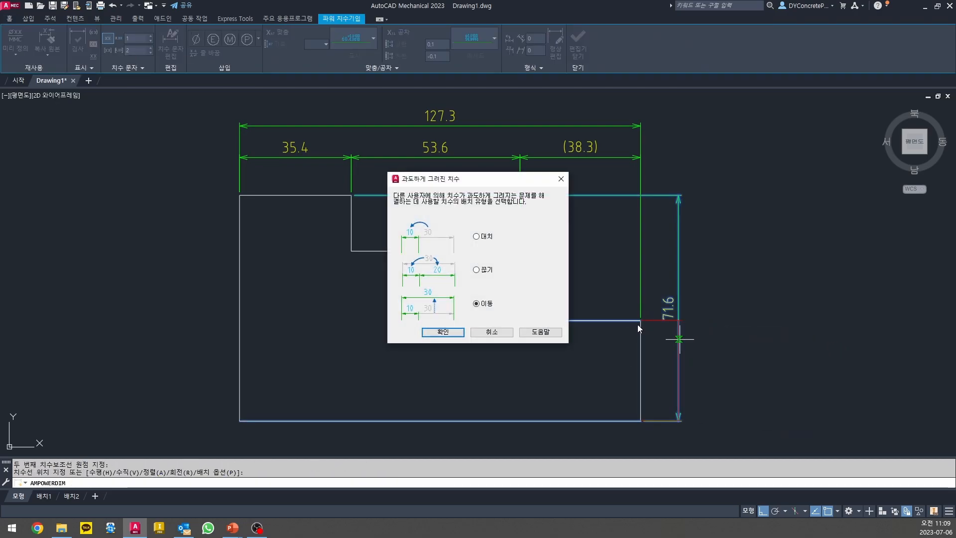
pyautogui.click(443, 331)
pyautogui.rightClick(510, 321)
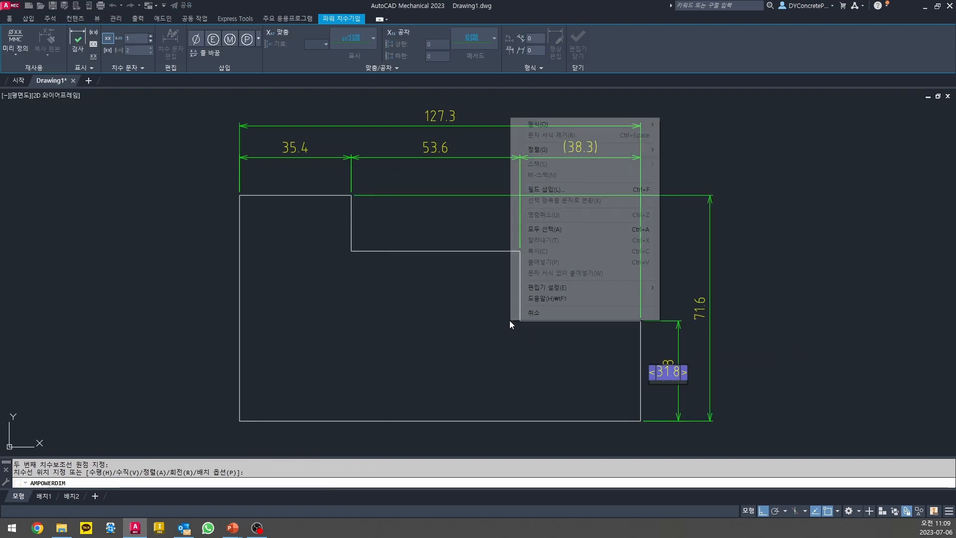
pyautogui.click(506, 336)
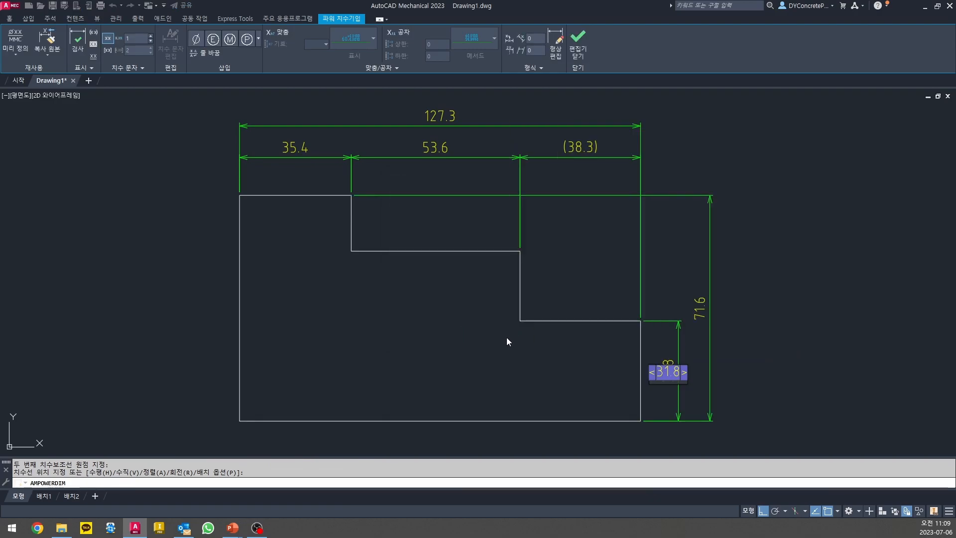
pyautogui.click(507, 336)
# - Continue with chain dimensions for the heights of the middle and top risers
pyautogui.write('c')
pyautogui.press('Return')
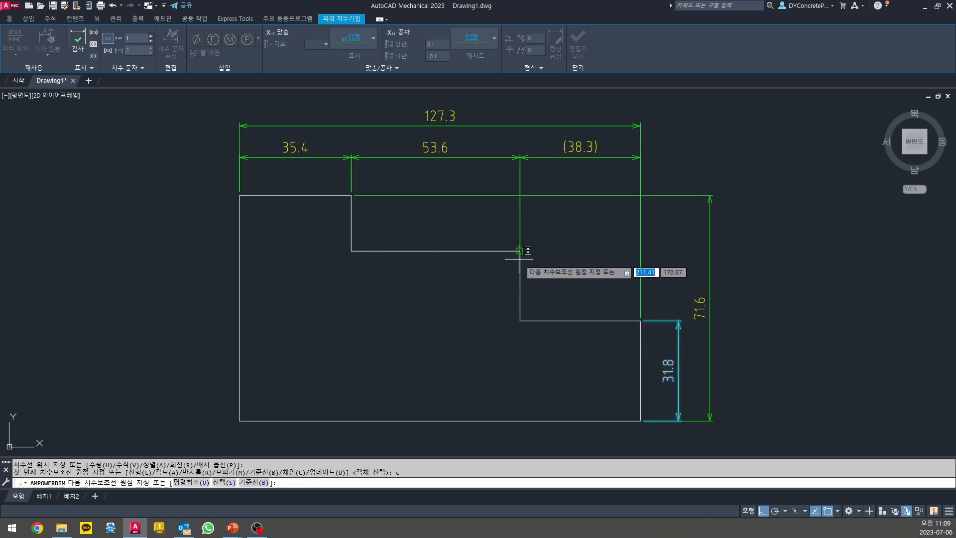
pyautogui.click(520, 251)
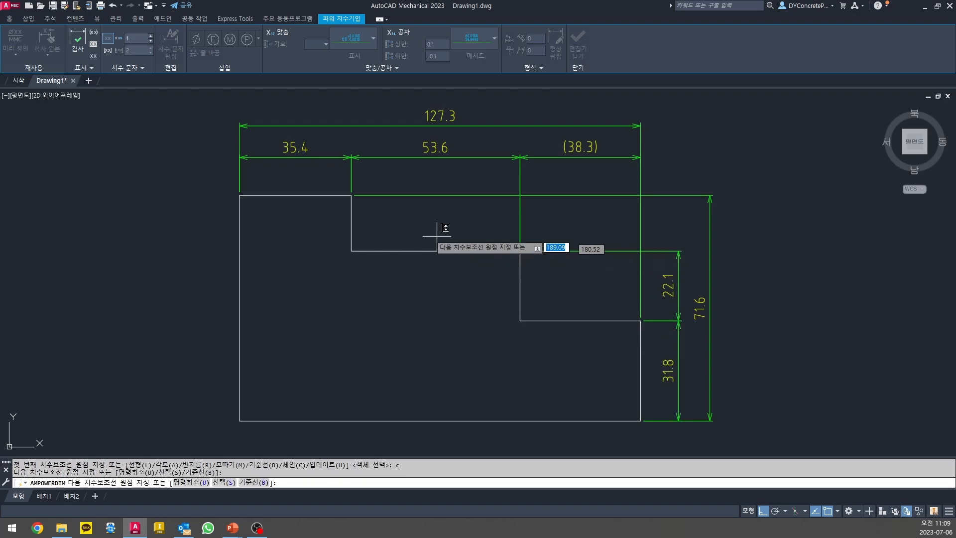
pyautogui.click(352, 196)
pyautogui.press('Escape')
pyautogui.press('Escape')
# - Enclose the middle riser's height dimension text in parentheses to mark it as a reference dimension
pyautogui.doubleClick(670, 296)
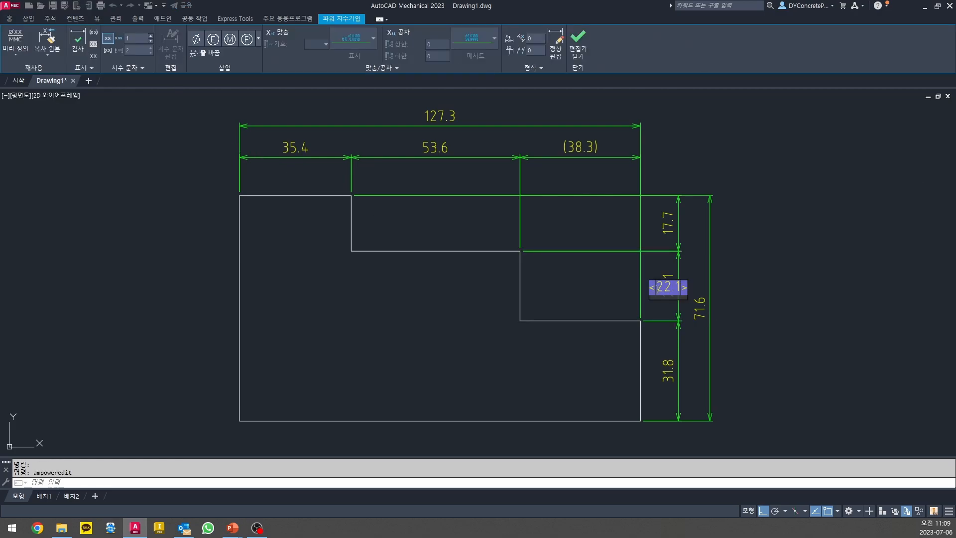
pyautogui.write('(')
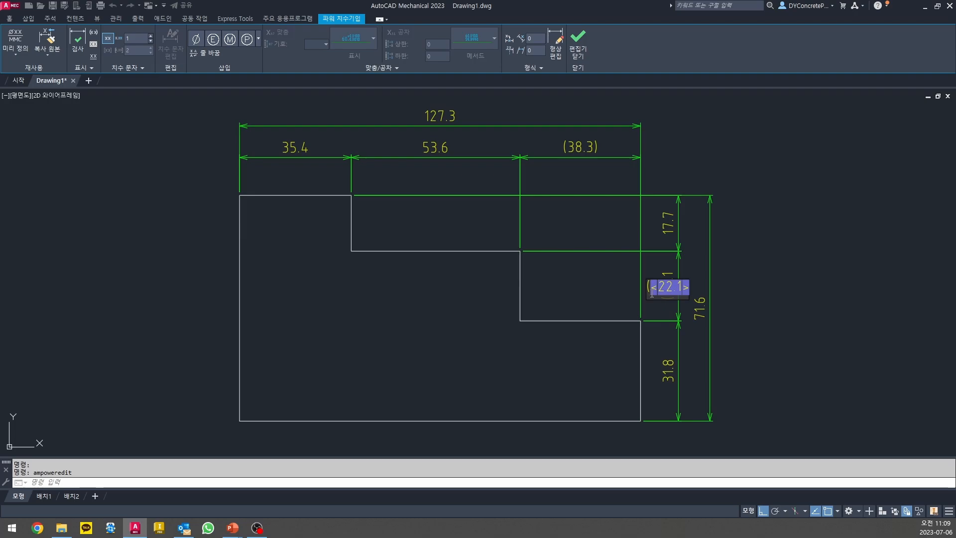
pyautogui.write(')')
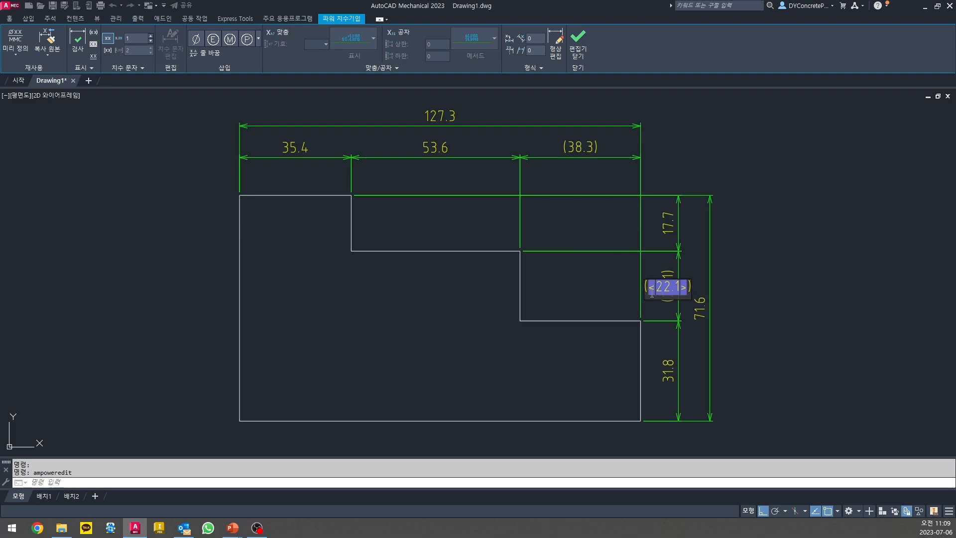
pyautogui.press('Return')
pyautogui.press('Escape')
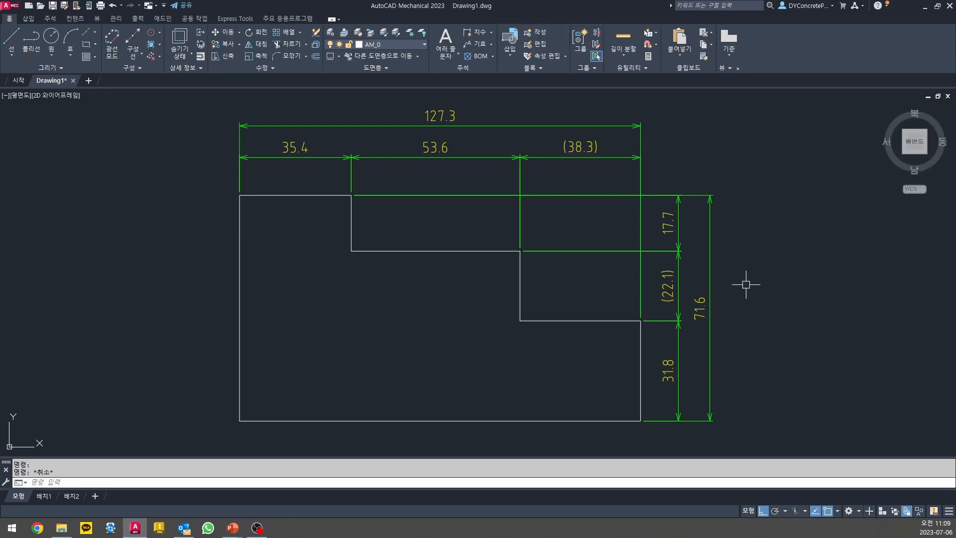
# - Examine the overall width dimension together with the lowest tread's reference dimension above the profile
pyautogui.scroll(-2, 567, 279)
pyautogui.scroll(2, 543, 236)
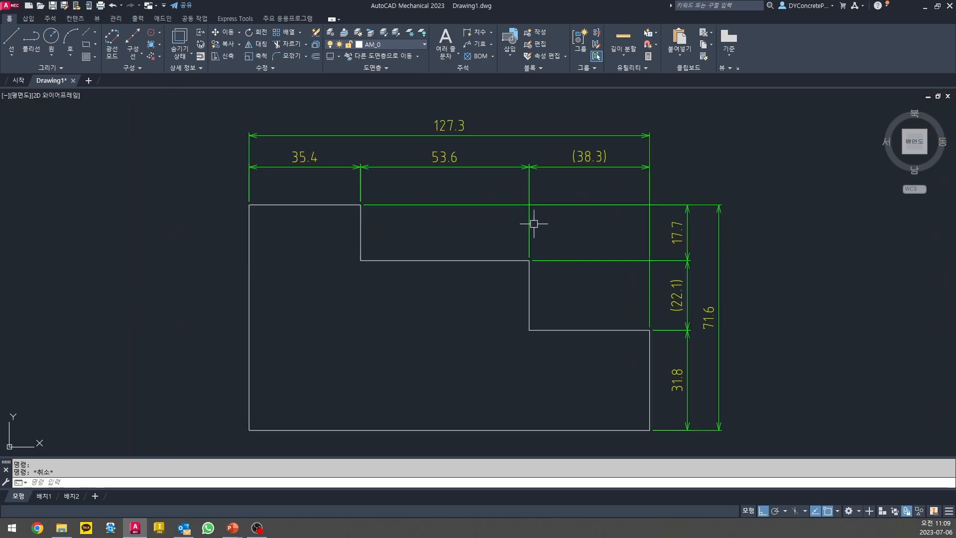
pyautogui.scroll(-2, 512, 201)
pyautogui.scroll(2, 522, 212)
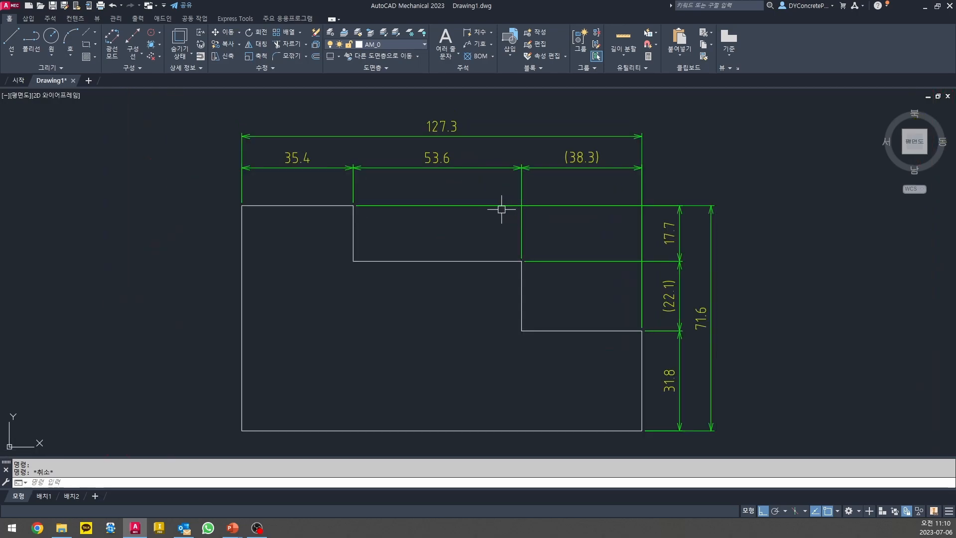
pyautogui.click(317, 167)
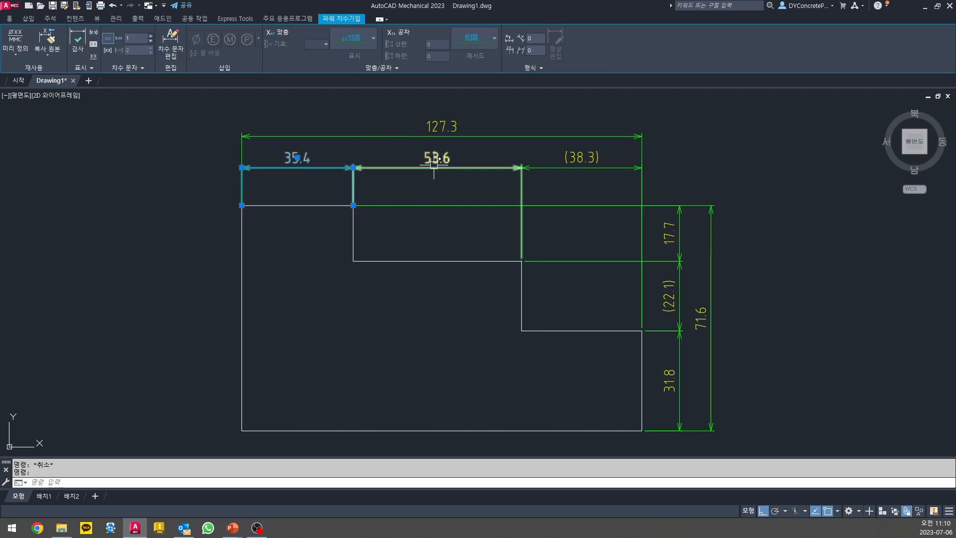
pyautogui.press('Escape')
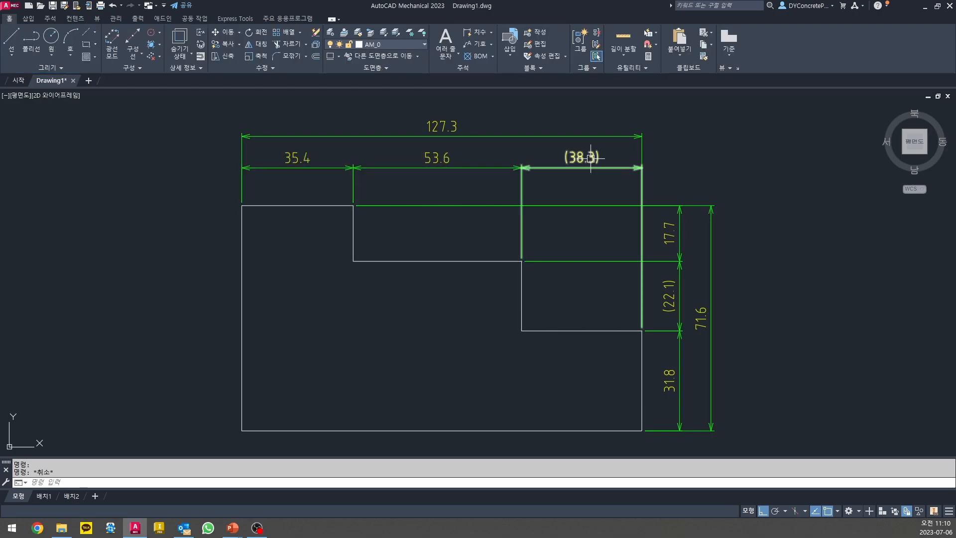
pyautogui.click(447, 133)
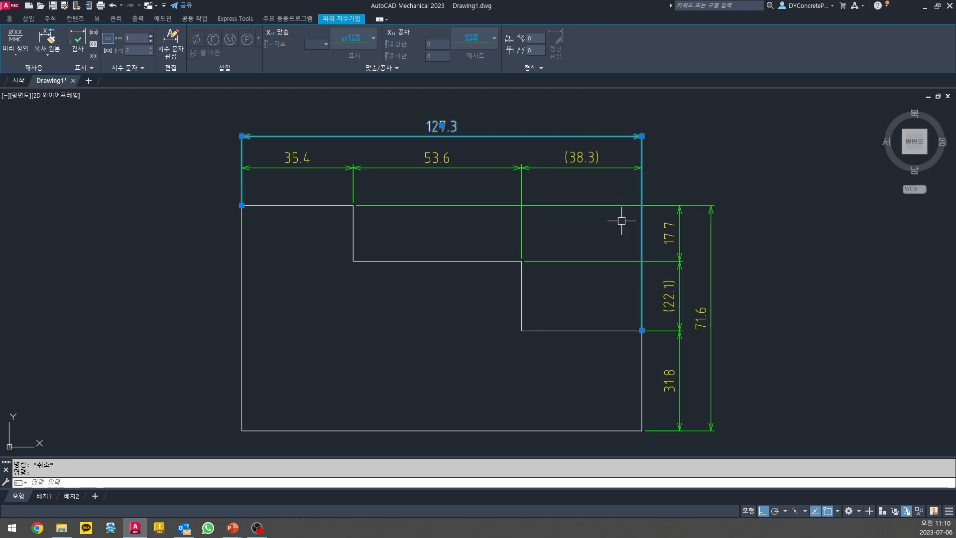
pyautogui.click(580, 170)
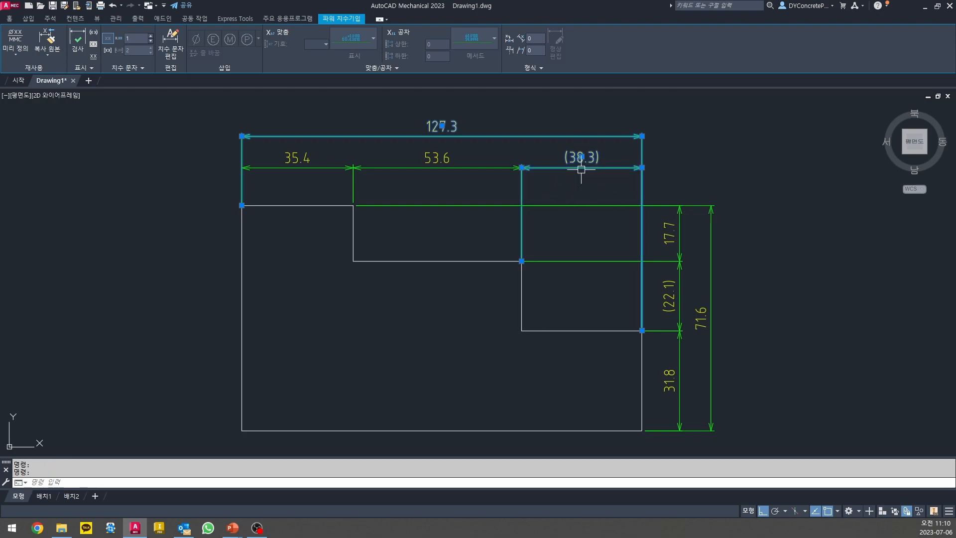
pyautogui.scroll(2, 583, 154)
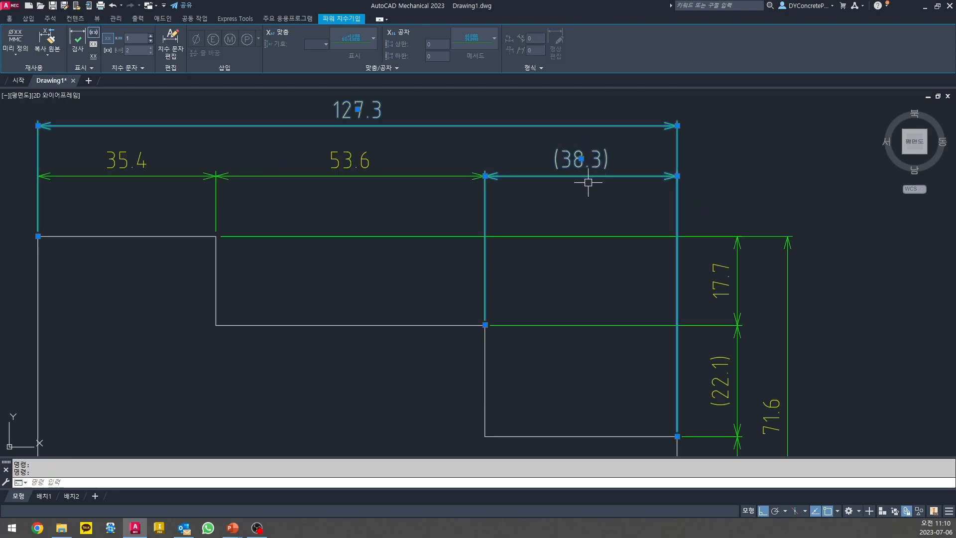
pyautogui.press('Escape')
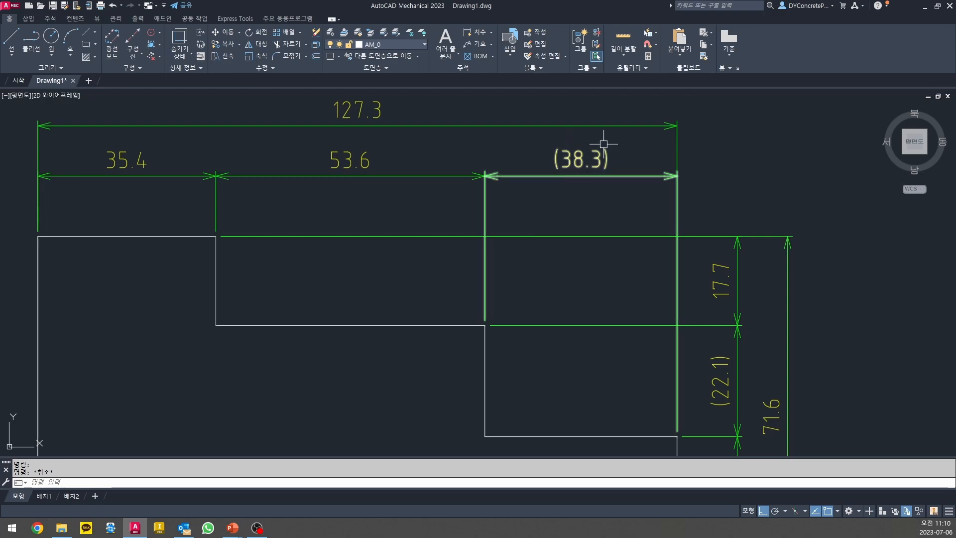
# - Compare the top and middle tread widths with the overall width to examine why the lowest tread's dimension is a reference
pyautogui.click(153, 170)
pyautogui.click(305, 178)
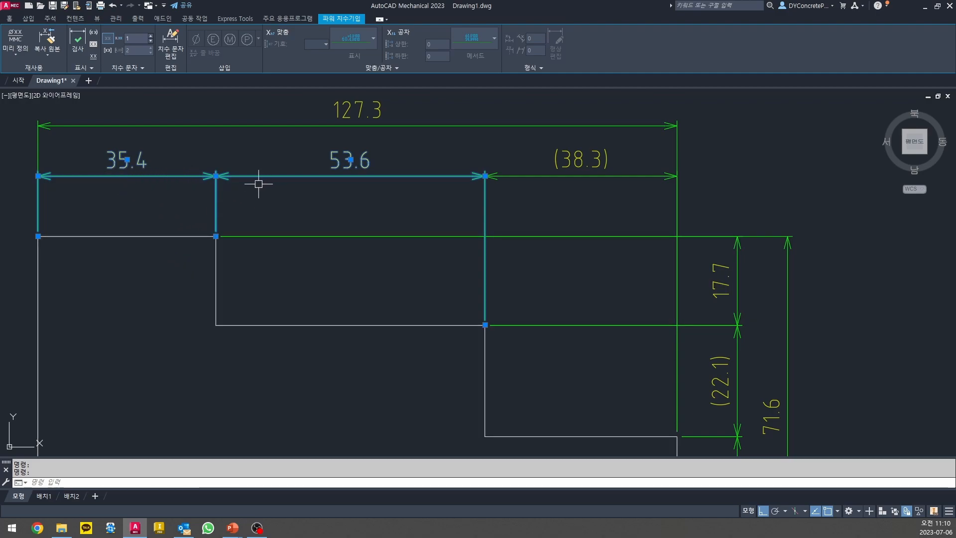
pyautogui.click(384, 128)
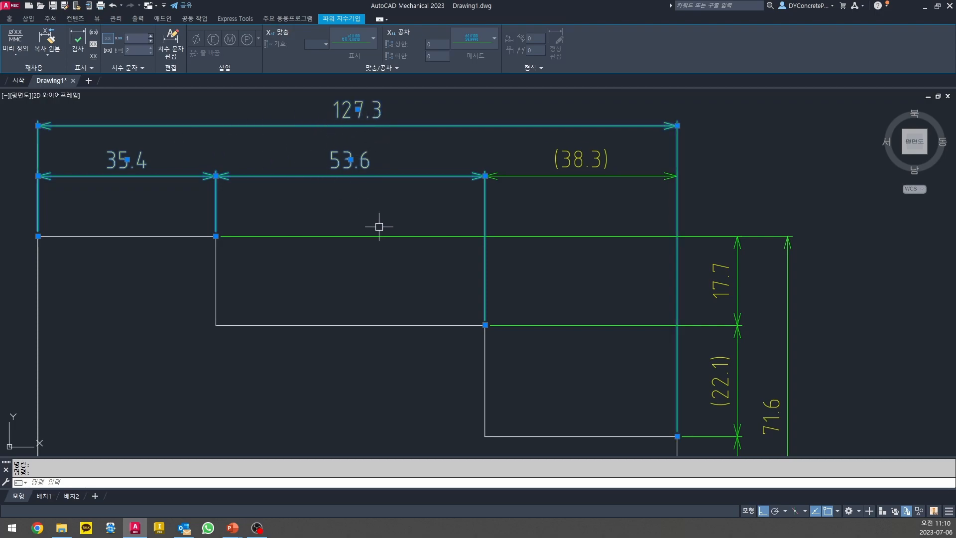
pyautogui.click(593, 192)
pyautogui.click(571, 174)
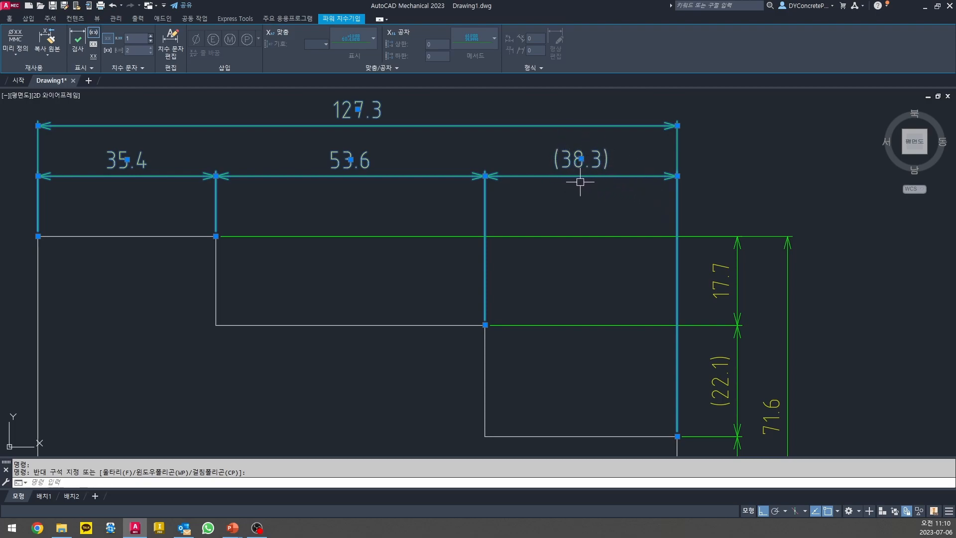
pyautogui.press('Escape')
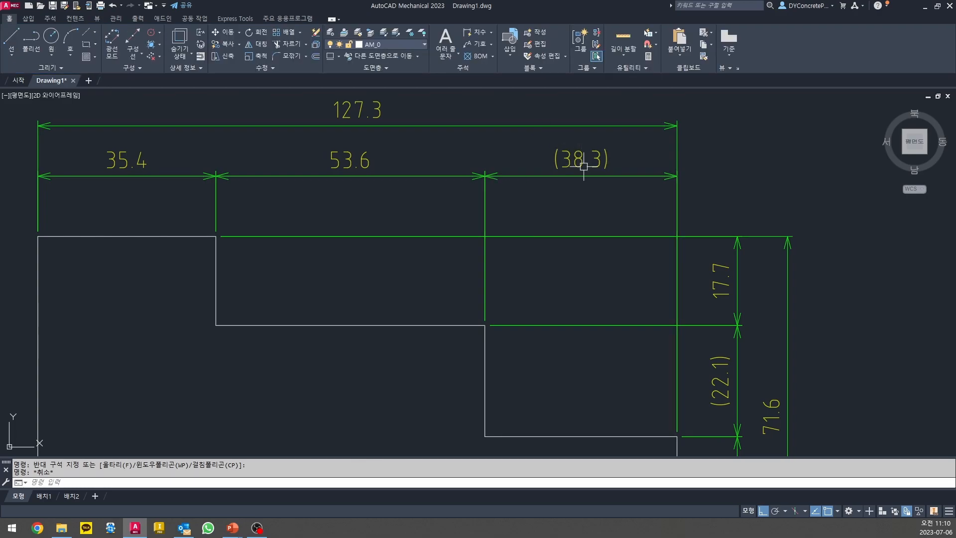
pyautogui.click(568, 176)
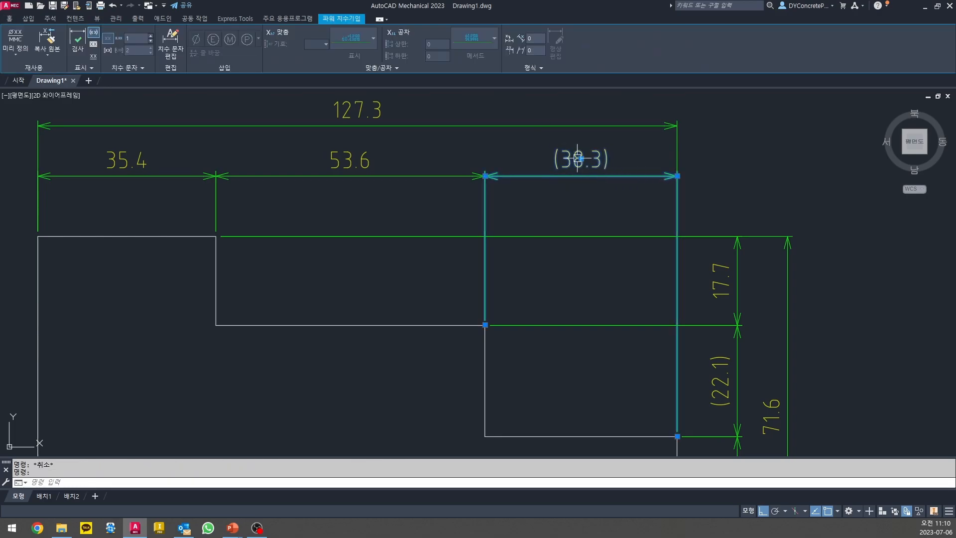
pyautogui.press('Escape')
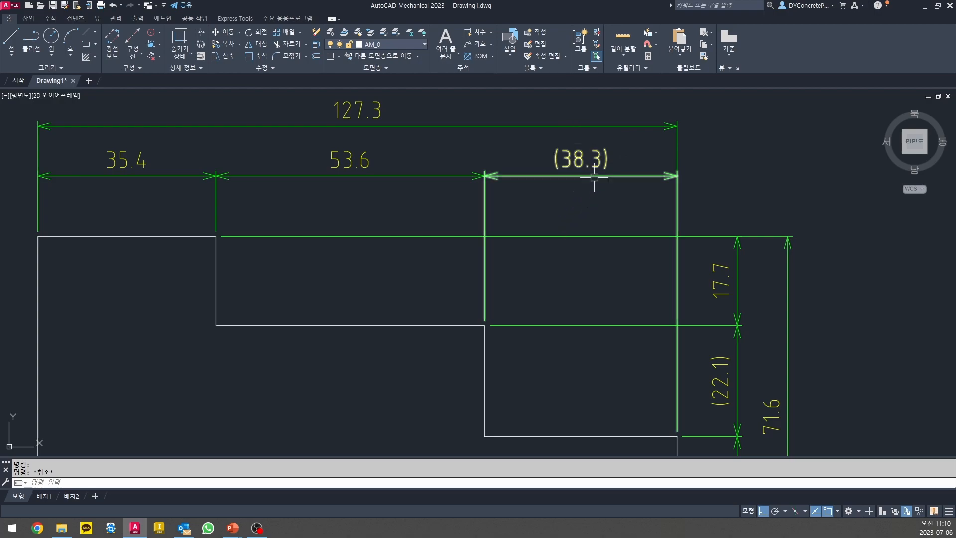
pyautogui.press('Escape')
pyautogui.scroll(-2, 574, 181)
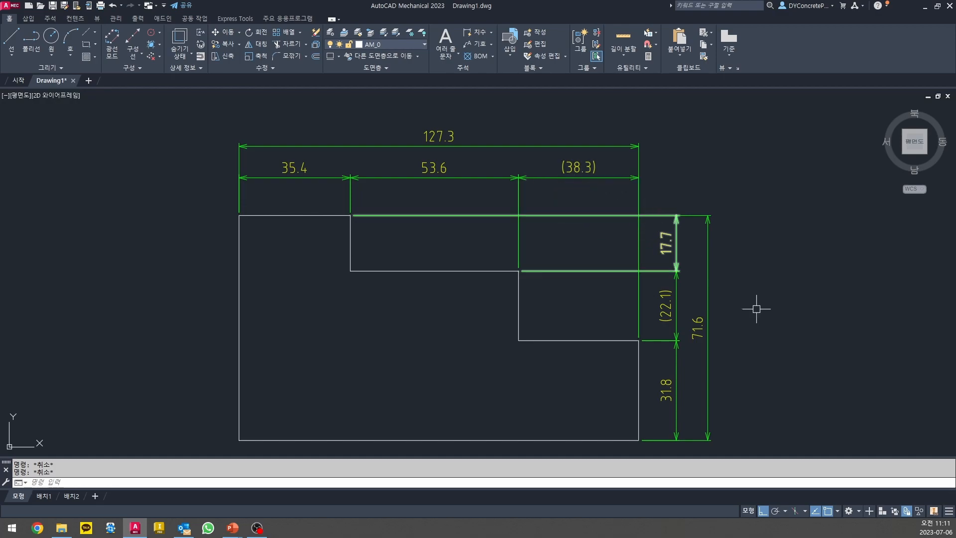
# - Examine the overall height dimension and the top and lowest riser heights beside the profile
pyautogui.moveTo(725, 284); pyautogui.dragTo(659, 229, button='middle')
pyautogui.scroll(1, 650, 283)
pyautogui.scroll(-3, 677, 291)
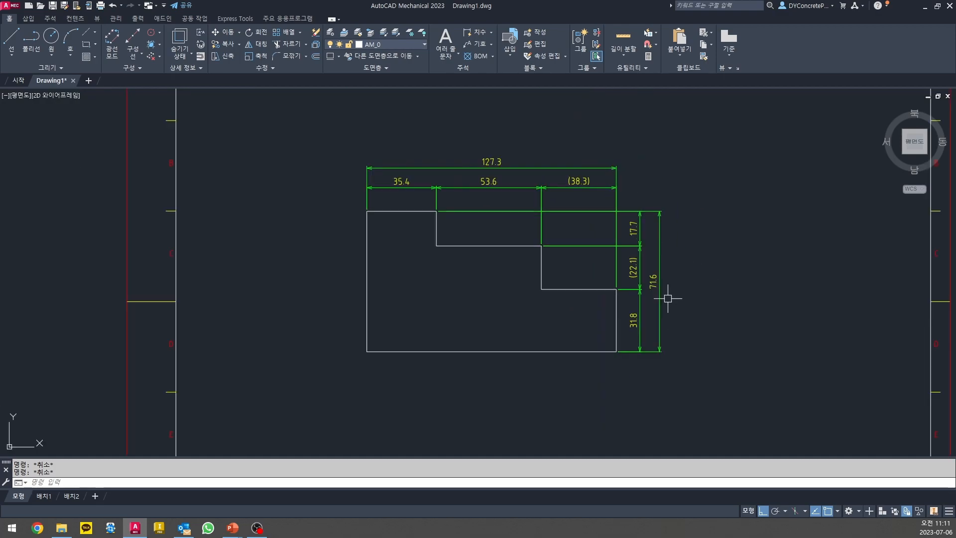
pyautogui.scroll(2, 667, 286)
pyautogui.click(646, 283)
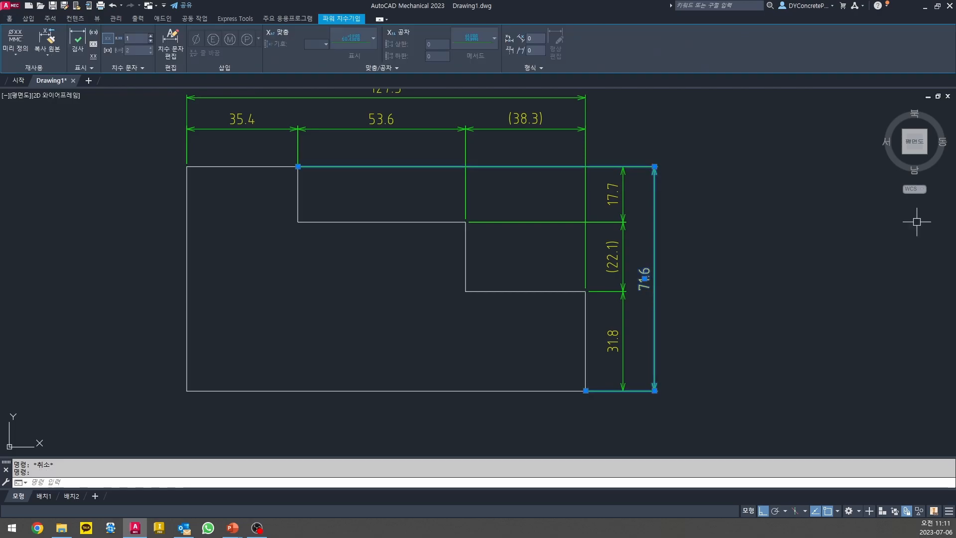
pyautogui.press('Escape')
pyautogui.click(612, 195)
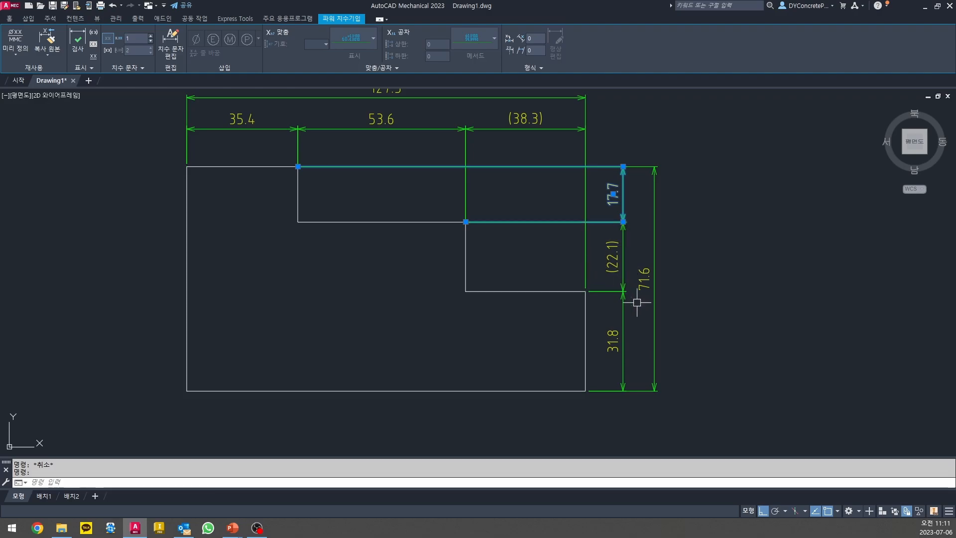
pyautogui.press('Escape')
pyautogui.click(616, 341)
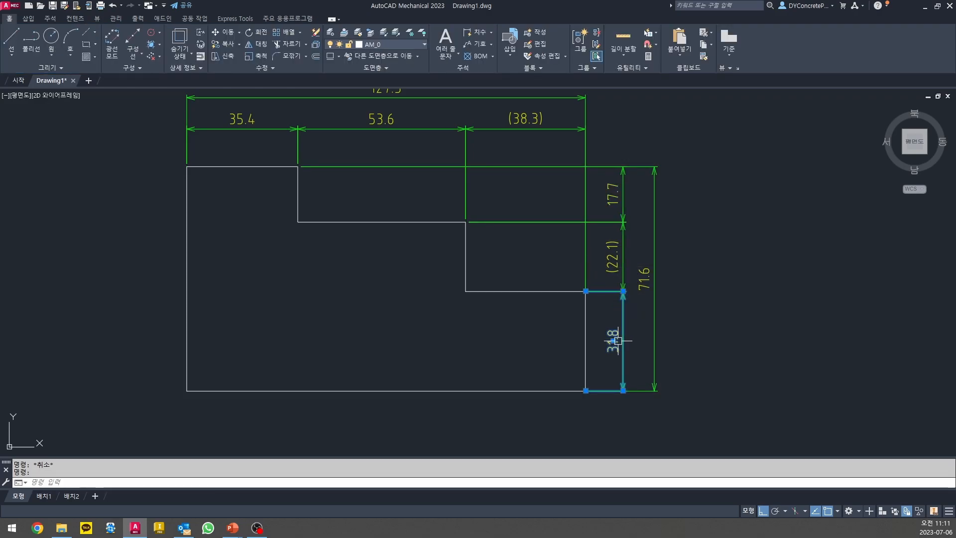
pyautogui.press('Escape')
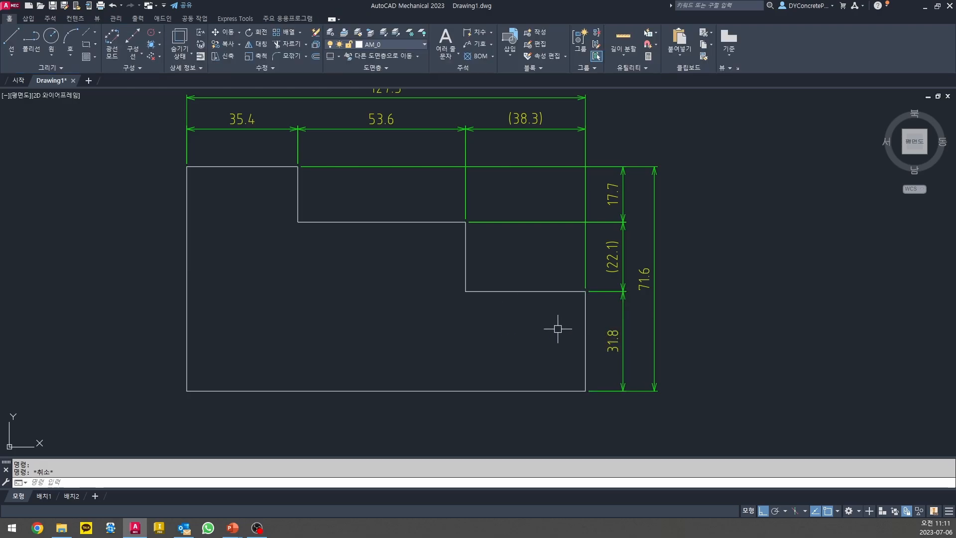
pyautogui.scroll(-2, 439, 277)
pyautogui.moveTo(439, 277)
pyautogui.mouseDown(button='middle')
pyautogui.moveTo(395, 272)
pyautogui.moveTo(401, 279)
pyautogui.mouseUp(button='middle')
pyautogui.scroll(2, 431, 275)
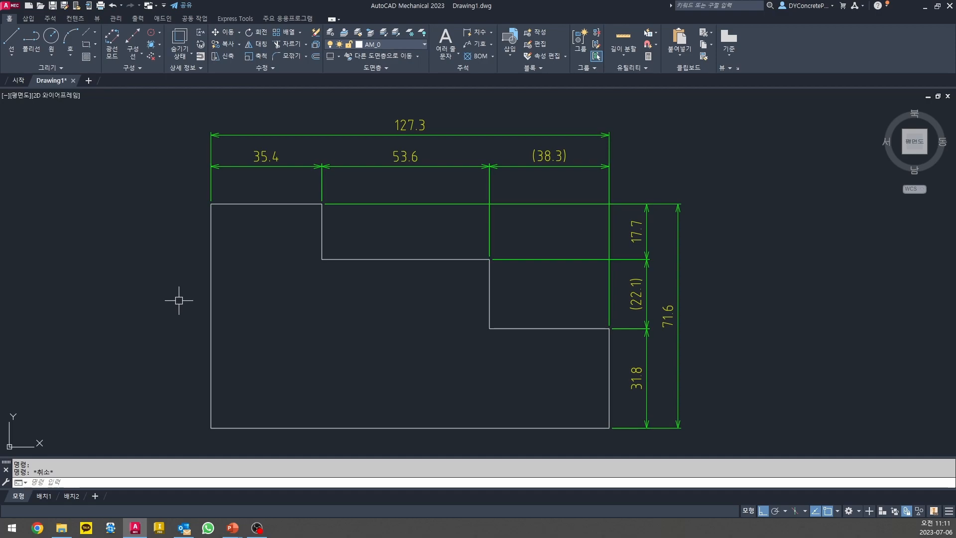
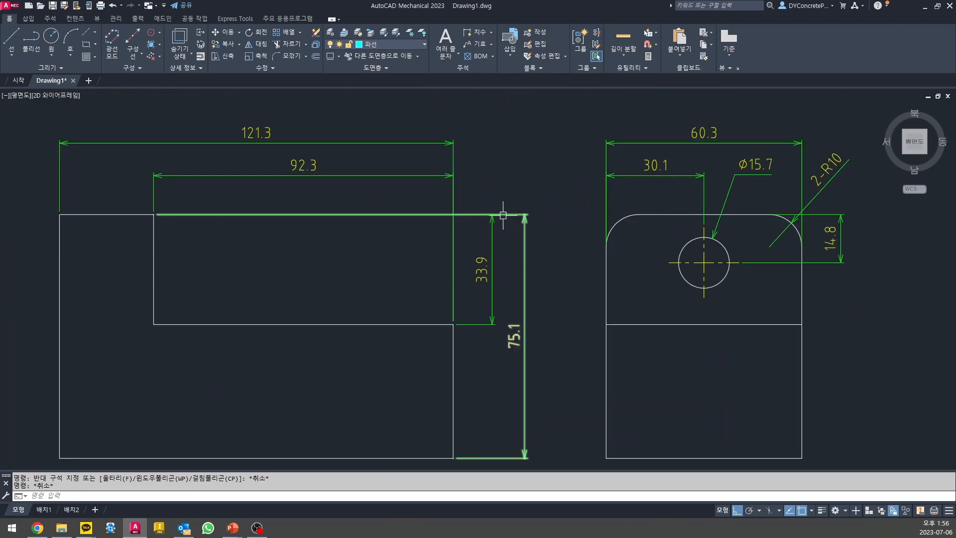
pyautogui.scroll(-5, 457, 214)
pyautogui.middleClick(420, 221)
pyautogui.middleClick(420, 221)
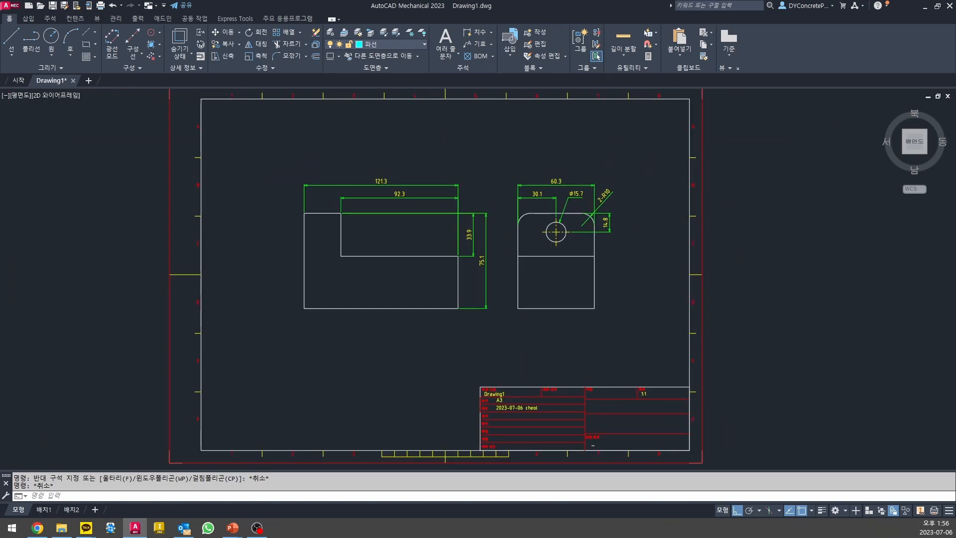
# - Create a new drawing from the am_iso.dwt template and insert an A3 sheet frame with ISO title block A at 1:1
pyautogui.click(30, 6)
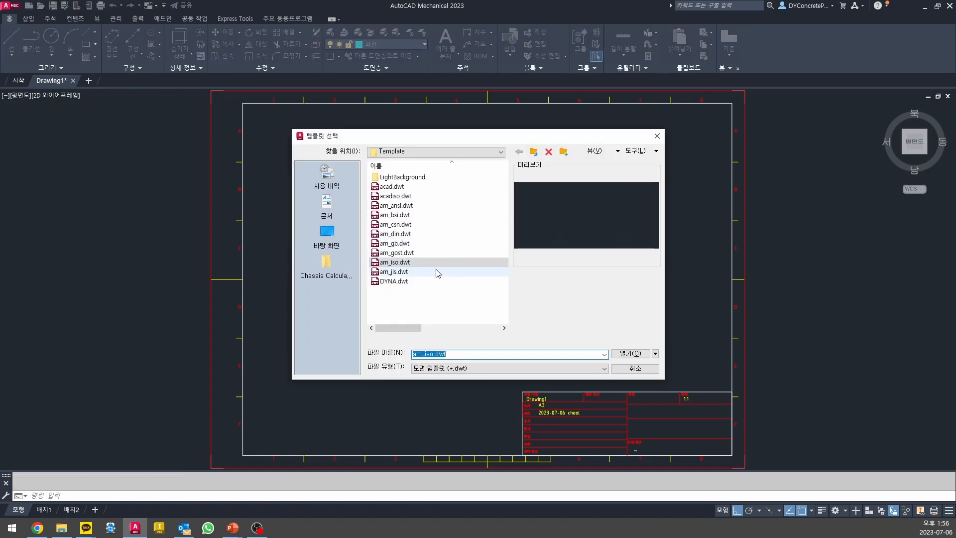
pyautogui.click(628, 353)
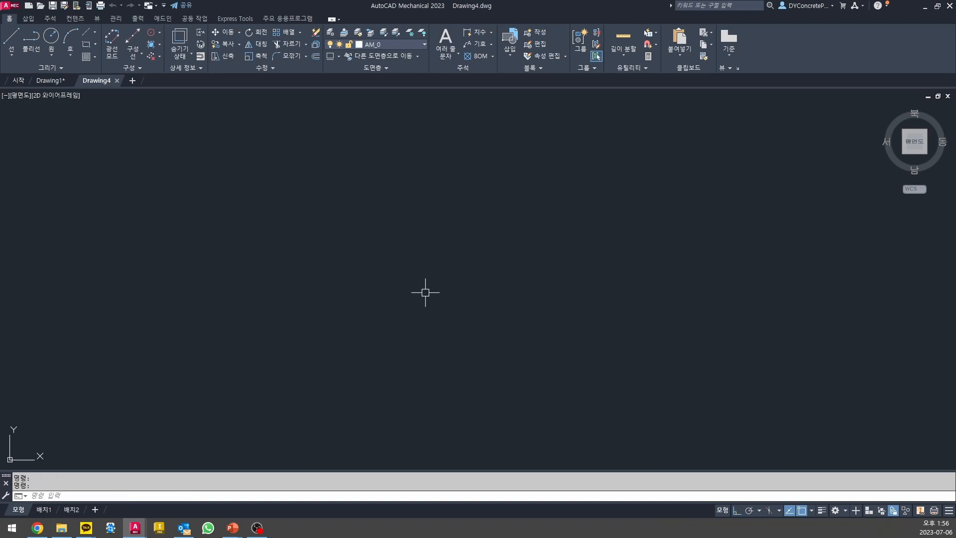
pyautogui.press('Return')
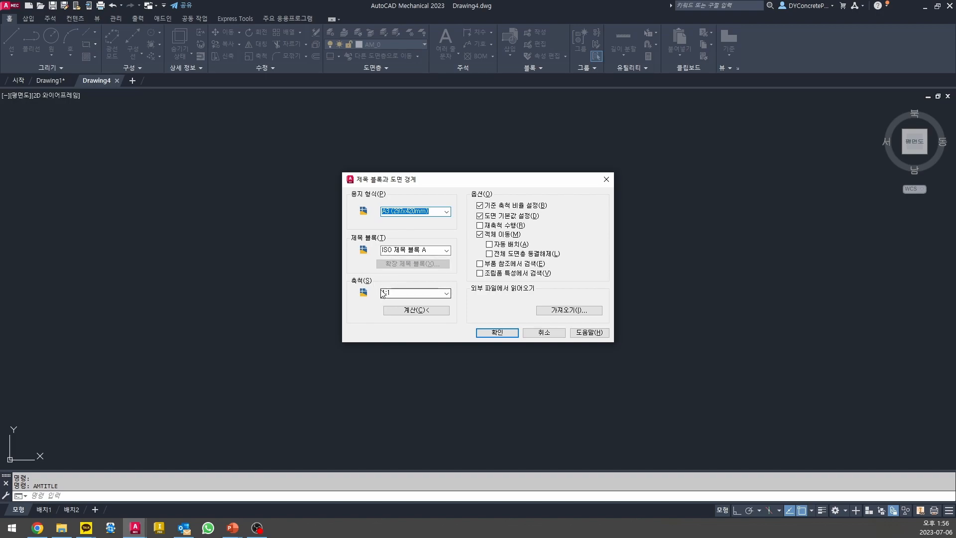
pyautogui.click(497, 332)
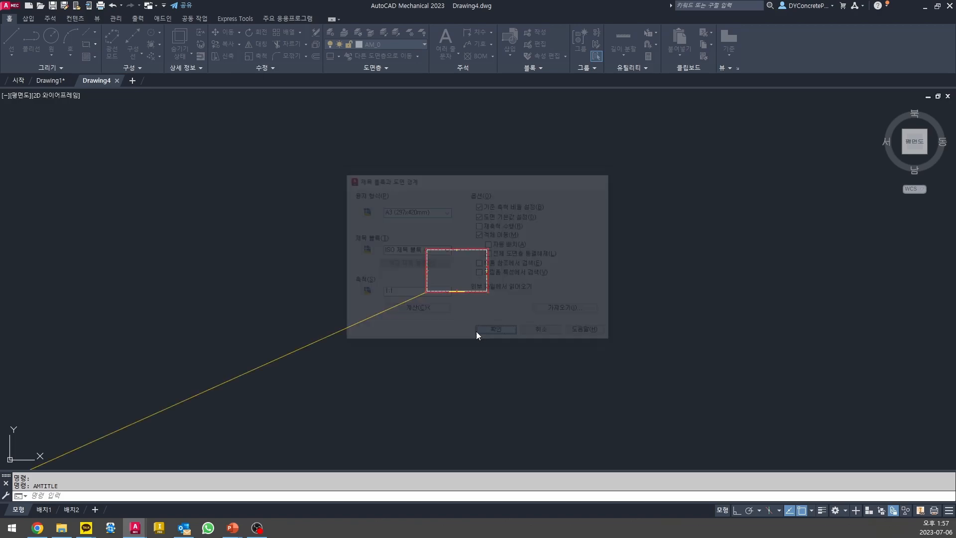
pyautogui.click(473, 335)
pyautogui.click(410, 327)
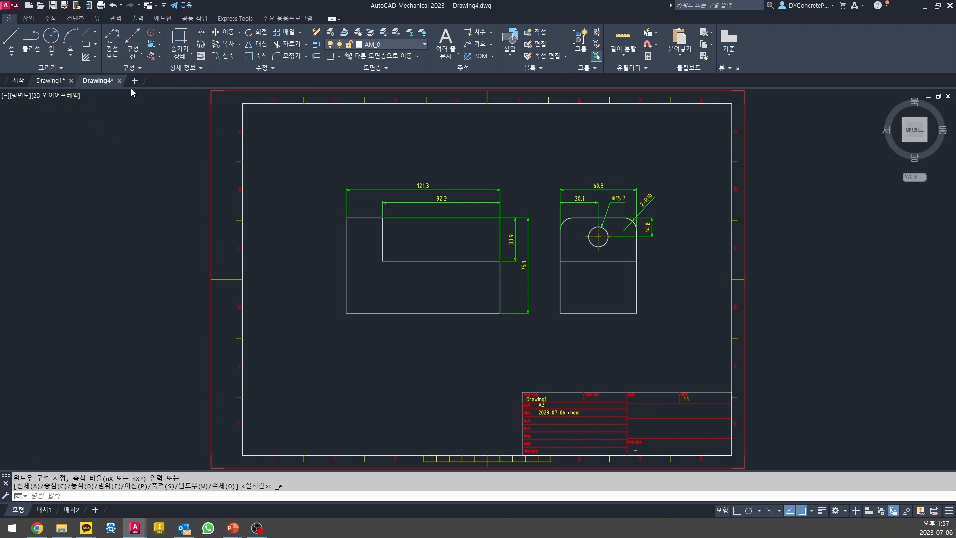
# - Copy both dimensioned views from Drawing1 and paste them inside the new drawing's A3 frame
pyautogui.hotkey('ctrl', 'Tab')
pyautogui.click(308, 162)
pyautogui.click(651, 335)
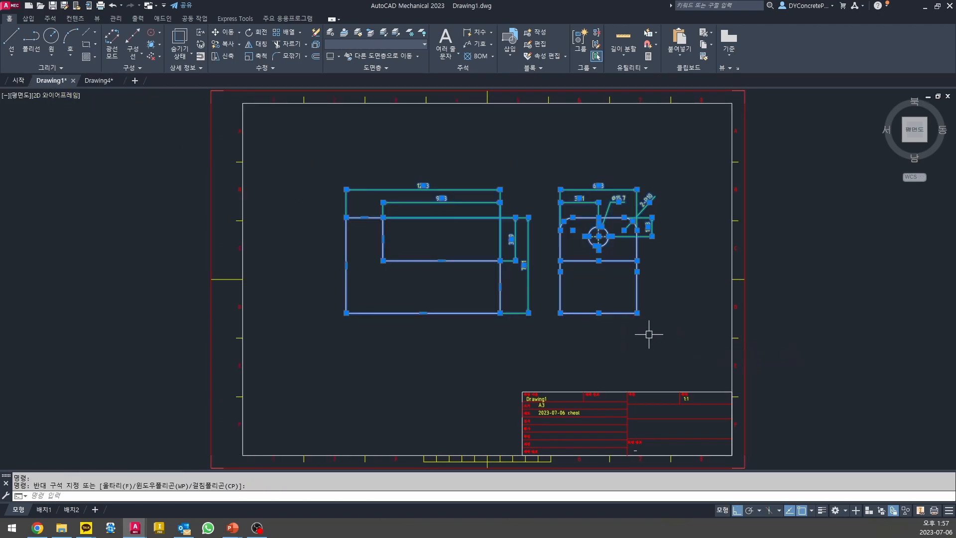
pyautogui.hotkey('ctrl', 'c')
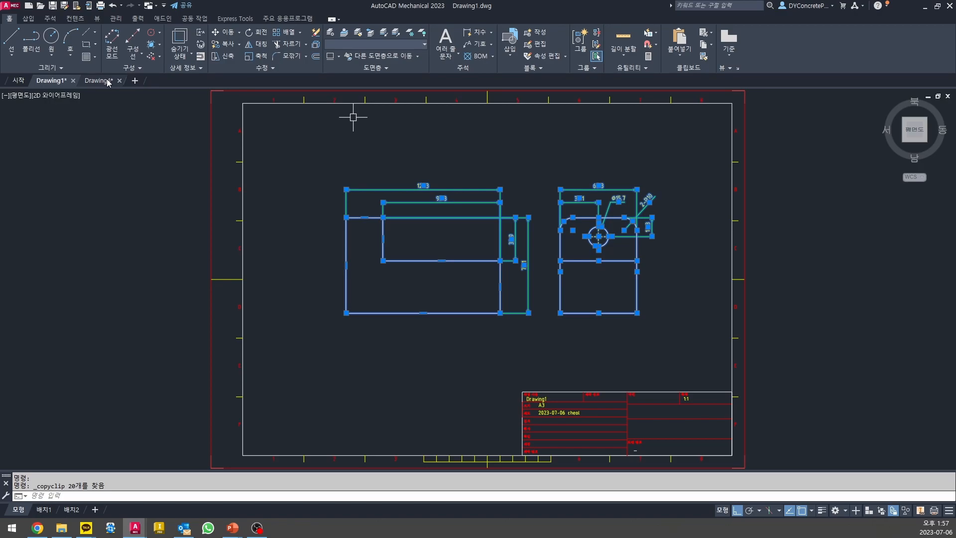
pyautogui.hotkey('ctrl', 'Tab')
pyautogui.hotkey('ctrl', 'v')
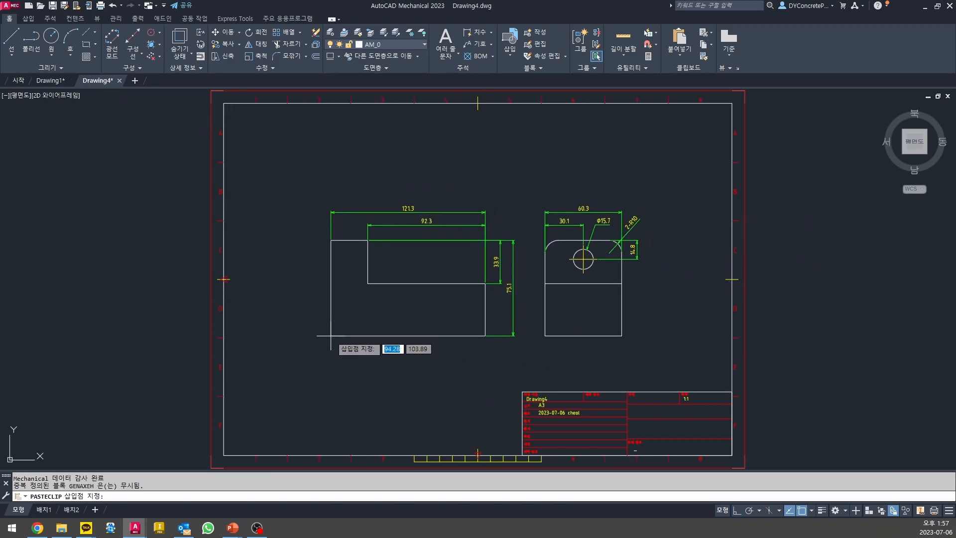
pyautogui.scroll(3, 506, 335)
pyautogui.scroll(-4, 515, 334)
pyautogui.scroll(2, 550, 310)
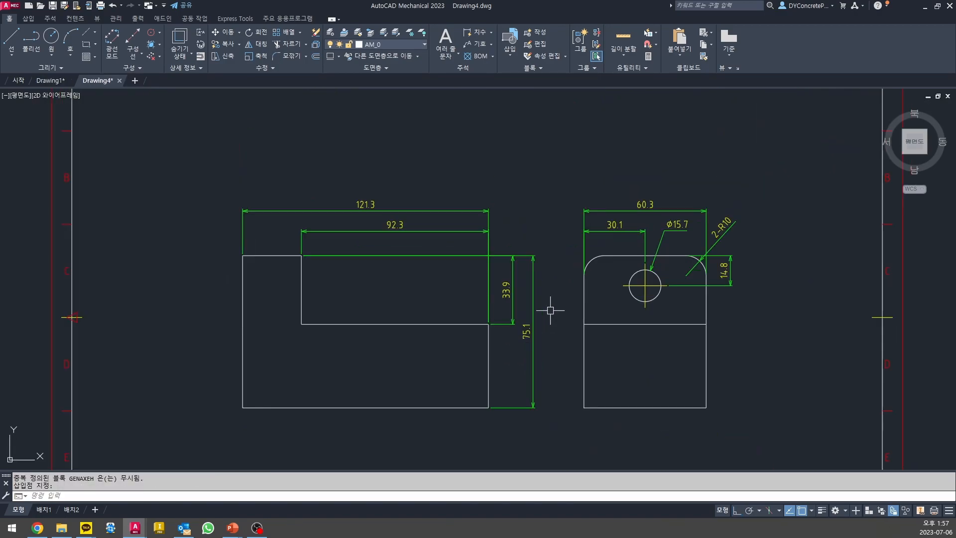
# - Erase all dimensions and leaders from the two pasted views, keeping the outlines and the hole's centre lines
pyautogui.write('e')
pyautogui.click(565, 297)
pyautogui.click(446, 186)
pyautogui.press('space')
pyautogui.write('e')
pyautogui.click(768, 314)
pyautogui.click(721, 231)
pyautogui.press('space')
pyautogui.write('e')
pyautogui.click(732, 249)
pyautogui.click(549, 179)
pyautogui.press('space')
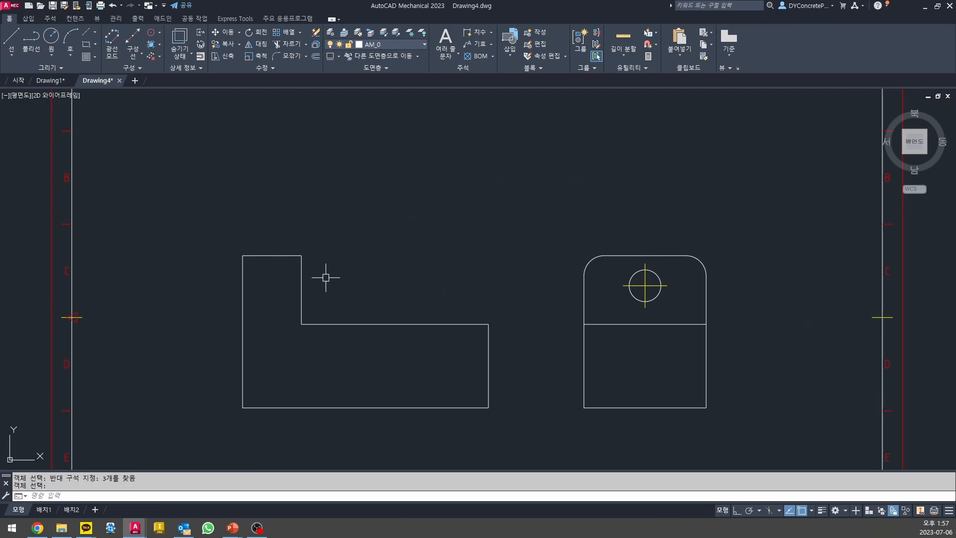
pyautogui.moveTo(434, 303); pyautogui.dragTo(440, 290, button='middle')
pyautogui.moveTo(651, 273); pyautogui.dragTo(650, 277, button='middle')
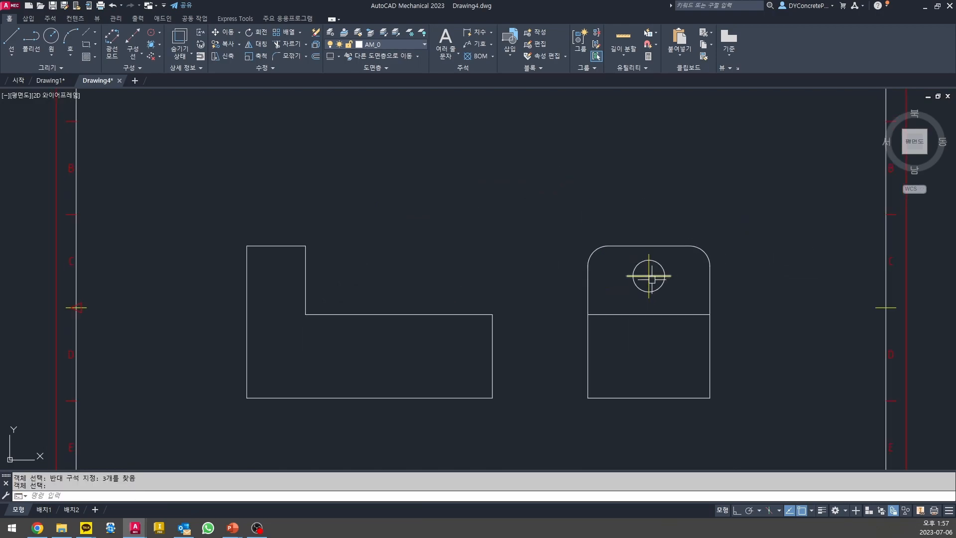
pyautogui.scroll(2, 497, 290)
pyautogui.scroll(-2, 478, 269)
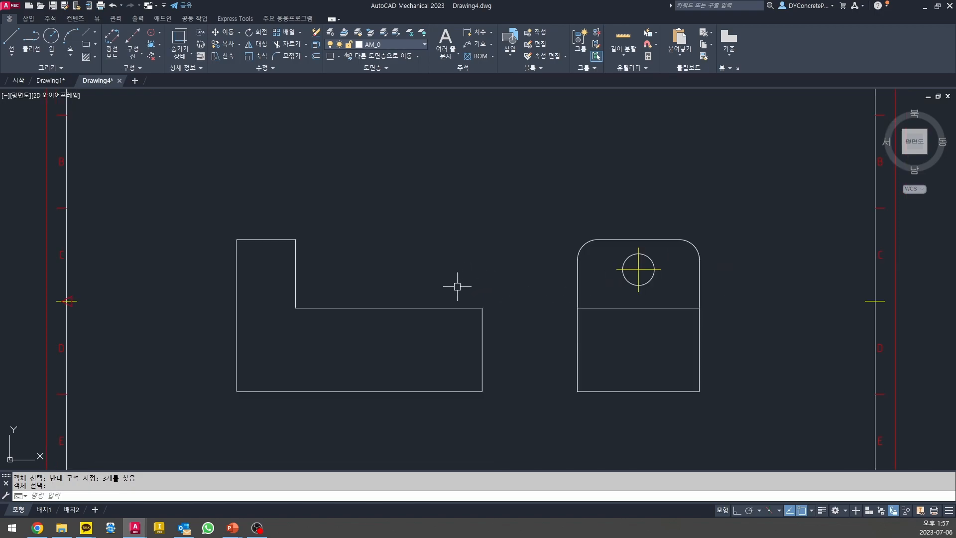
pyautogui.scroll(8, 659, 273)
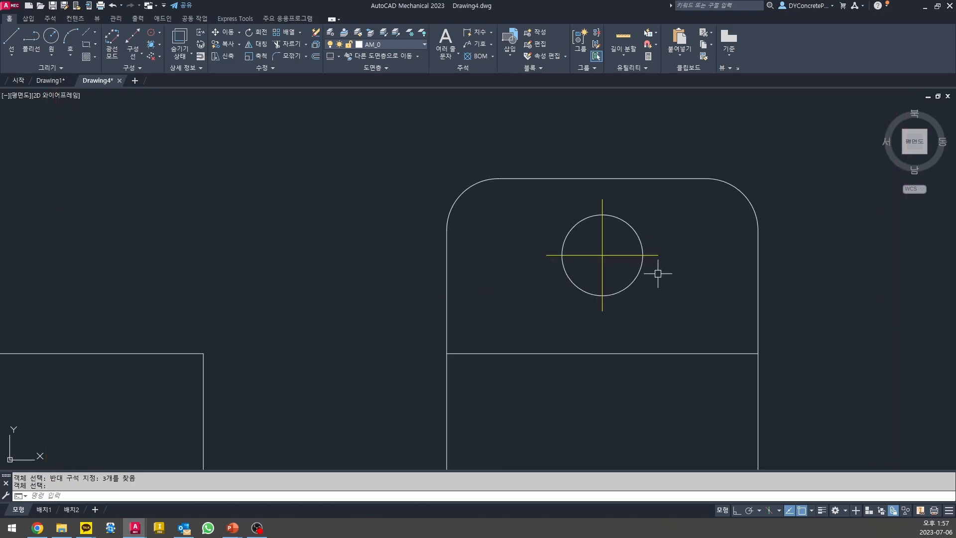
pyautogui.scroll(-8, 580, 241)
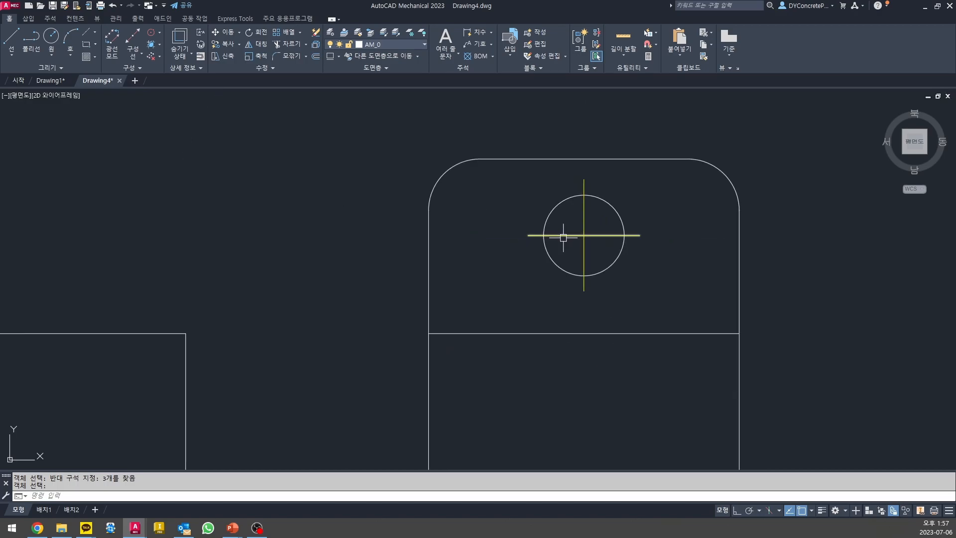
pyautogui.press('Escape')
pyautogui.press('Escape')
# - Add a horizontal power dimension for the L-shaped view's overall width above the profile
pyautogui.moveTo(407, 253); pyautogui.dragTo(384, 245, button='middle')
pyautogui.write('ad')
pyautogui.press('Return')
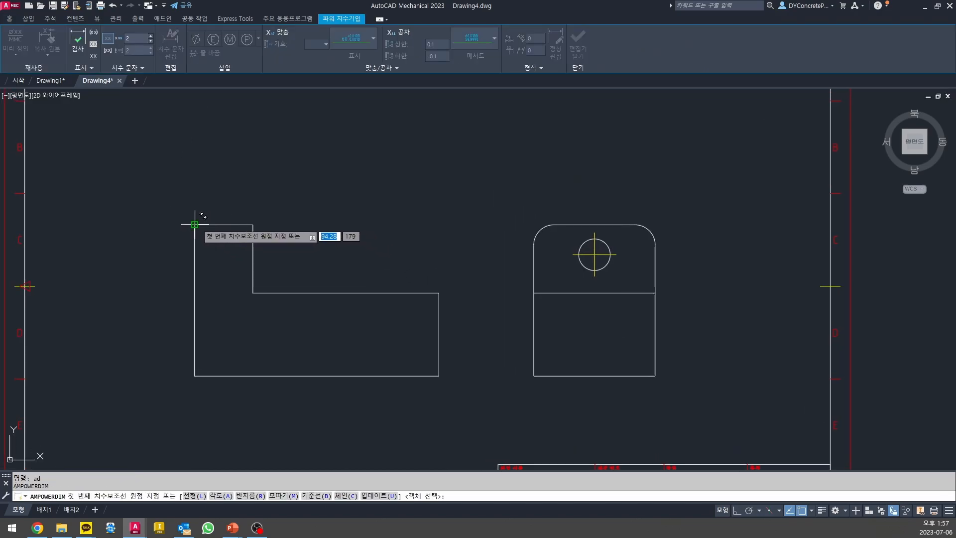
pyautogui.click(194, 225)
pyautogui.click(439, 292)
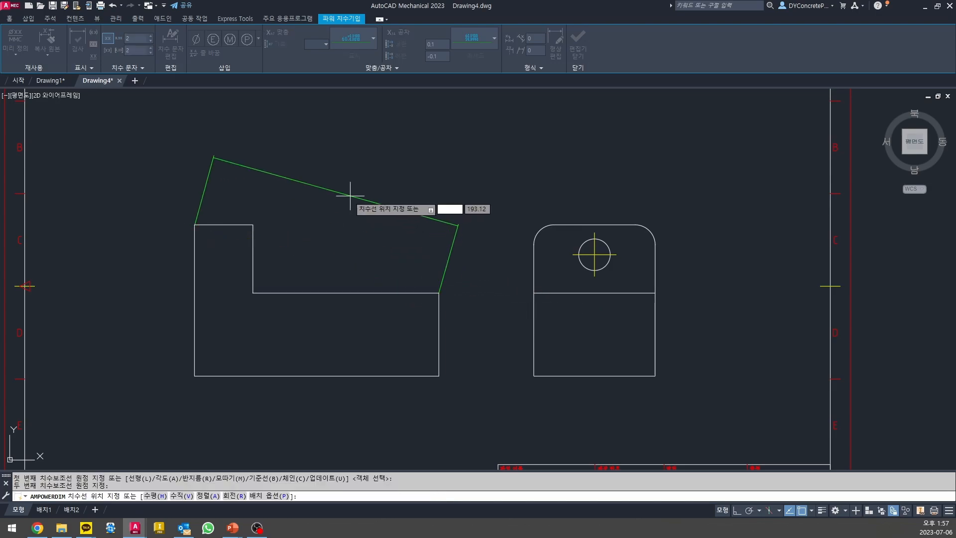
pyautogui.click(360, 195)
pyautogui.click(277, 132)
pyautogui.press('Escape')
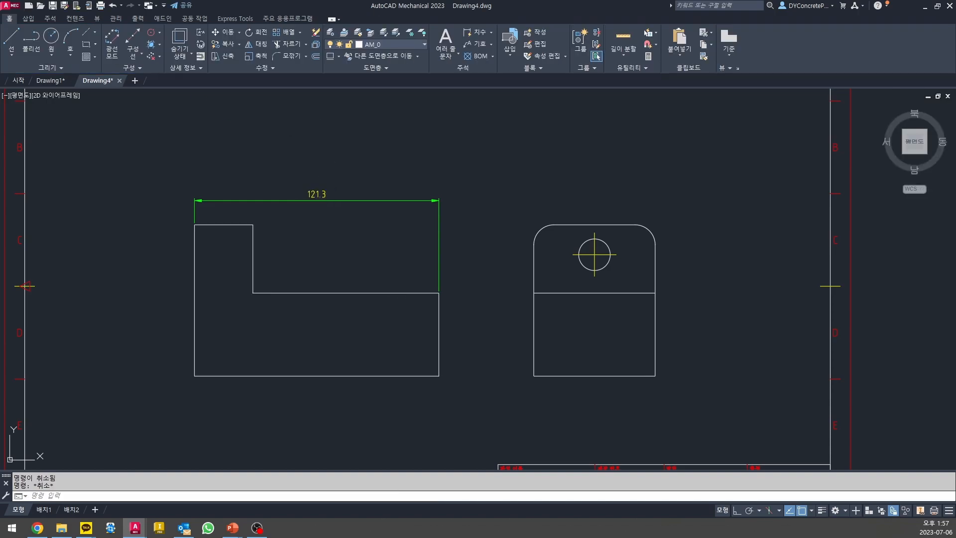
# - Add a vertical power dimension for the L-shaped view's overall height beside its right edge
pyautogui.write('ad')
pyautogui.press('Return')
pyautogui.click(253, 225)
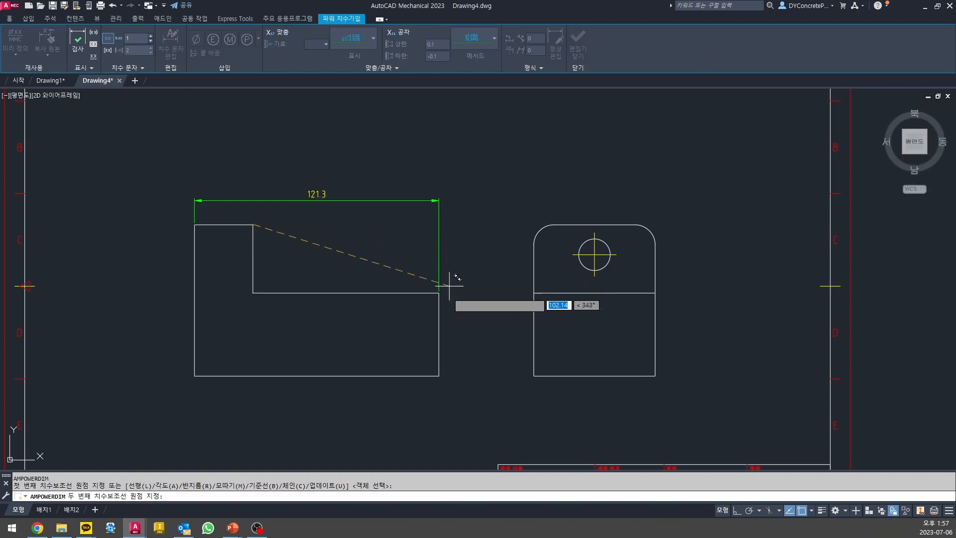
pyautogui.click(440, 374)
pyautogui.click(463, 330)
pyautogui.press('Escape')
pyautogui.press('Escape')
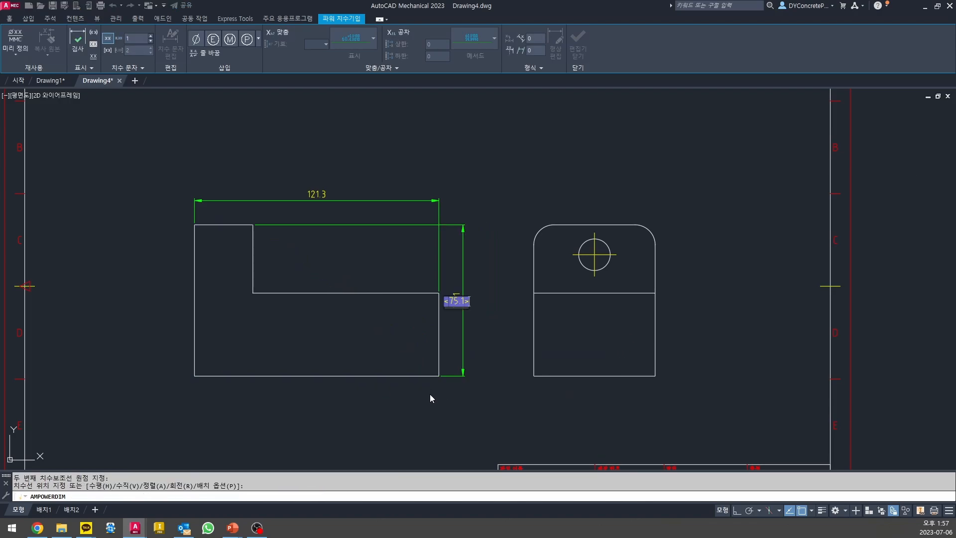
# - Dimension the upper step's width on the overall width's dimension line, choosing Move to shift the overall dimension outward
pyautogui.write('ad')
pyautogui.press('Return')
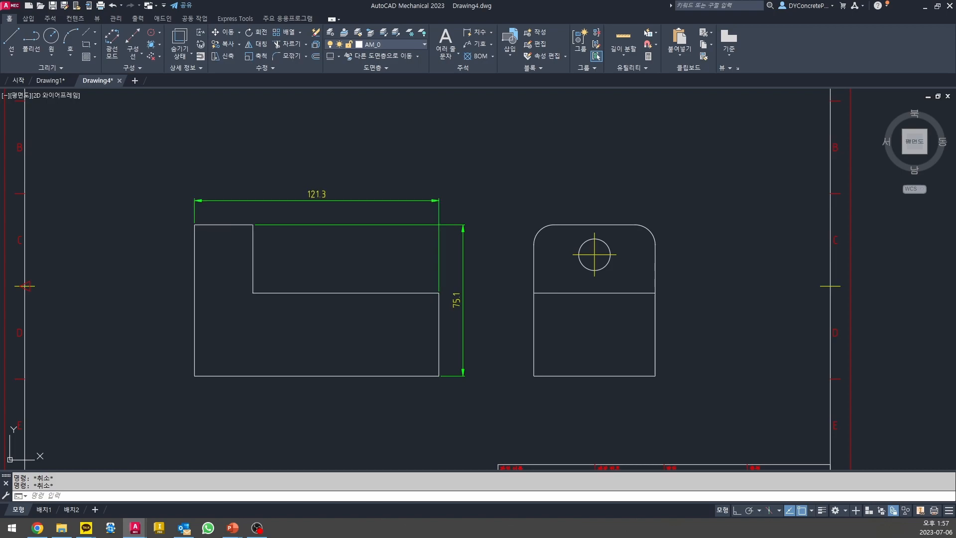
pyautogui.click(250, 226)
pyautogui.click(199, 225)
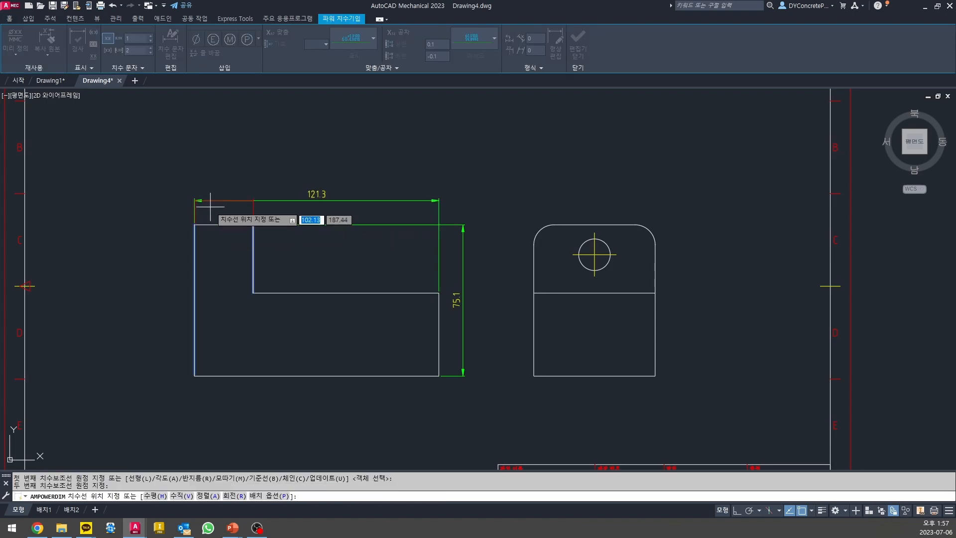
pyautogui.click(211, 200)
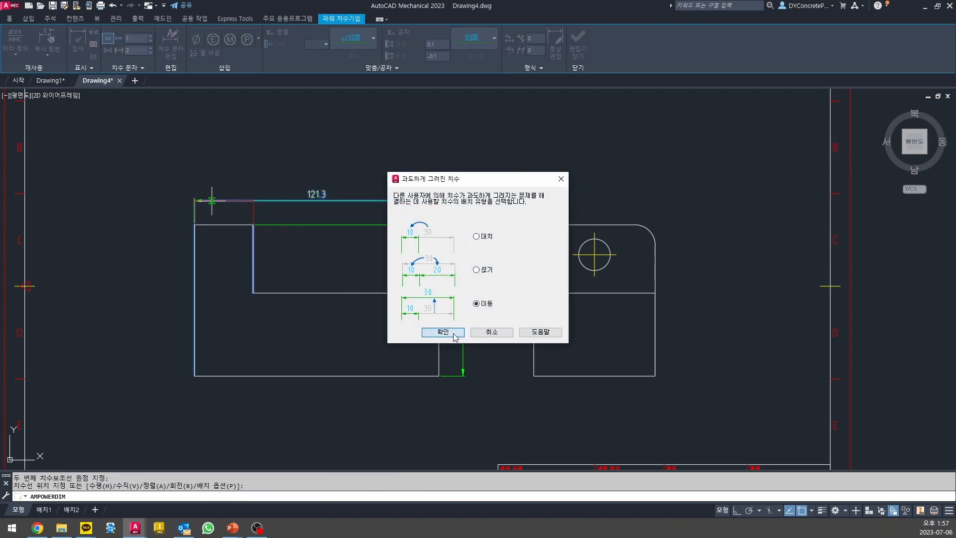
pyautogui.click(443, 330)
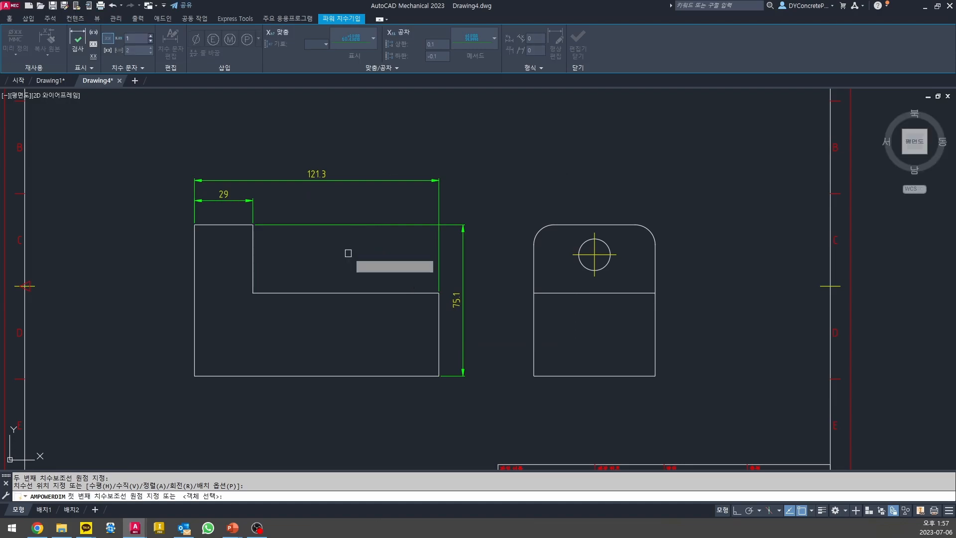
pyautogui.press('Escape')
# - Dimension the step's vertical depth on the overall height's dimension line, choosing Move to shift the overall height dimension outward
pyautogui.press('Return')
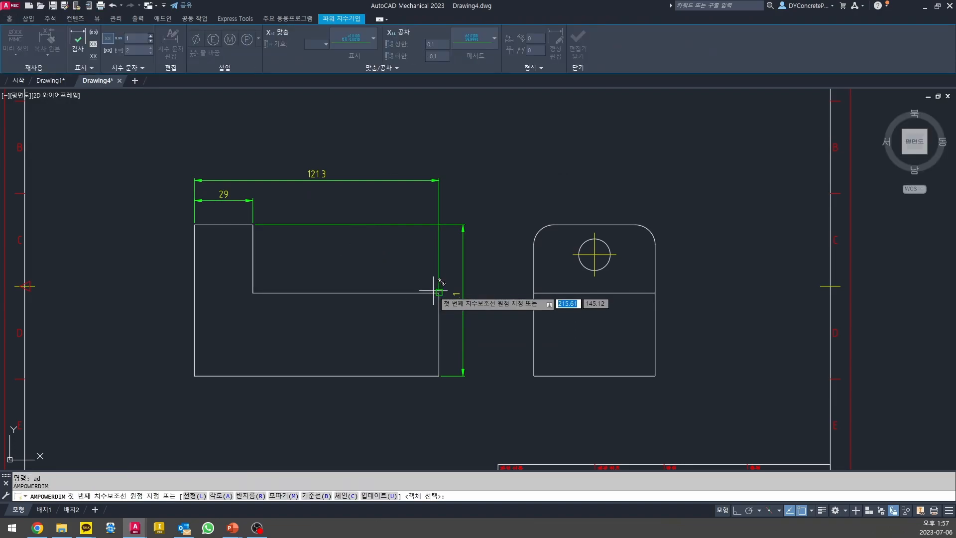
pyautogui.click(438, 292)
pyautogui.click(252, 227)
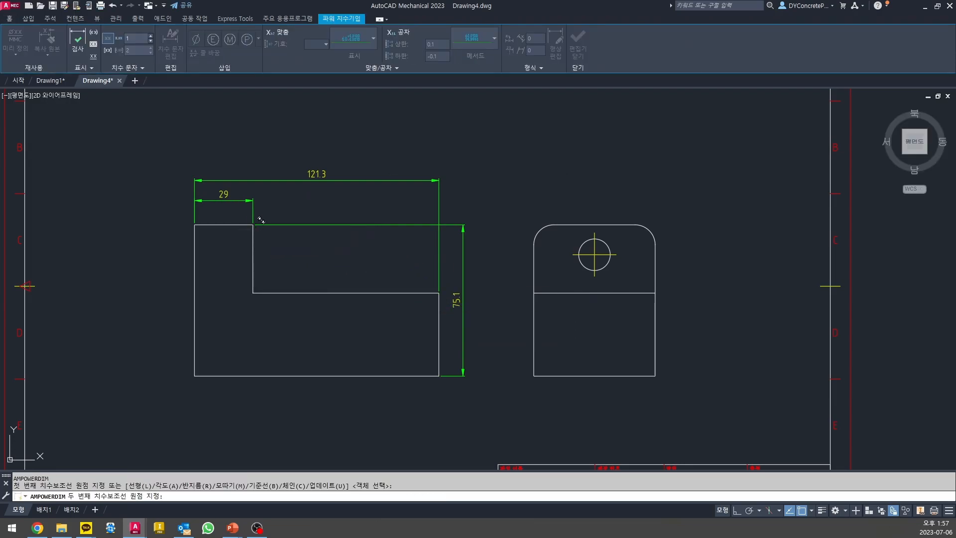
pyautogui.click(466, 275)
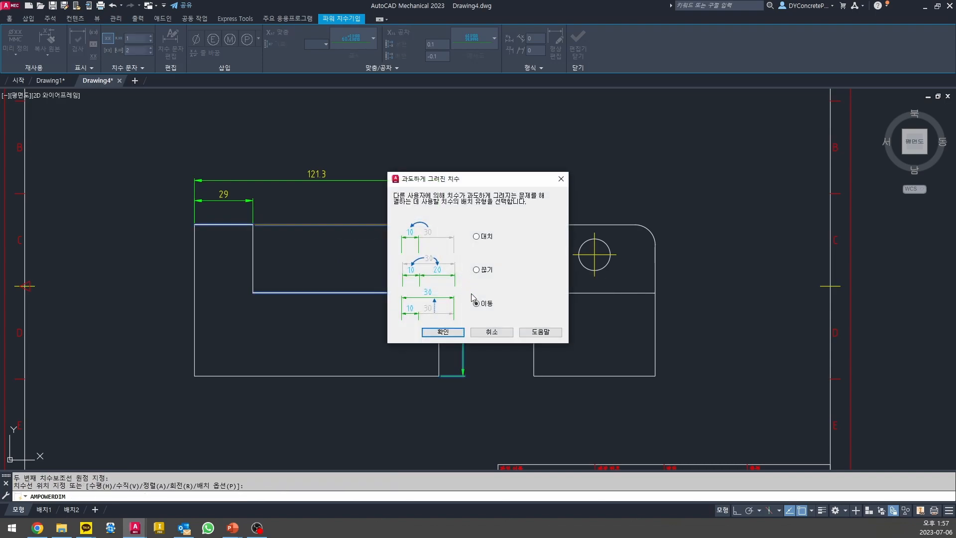
pyautogui.click(458, 331)
pyautogui.rightClick(498, 353)
pyautogui.click(501, 342)
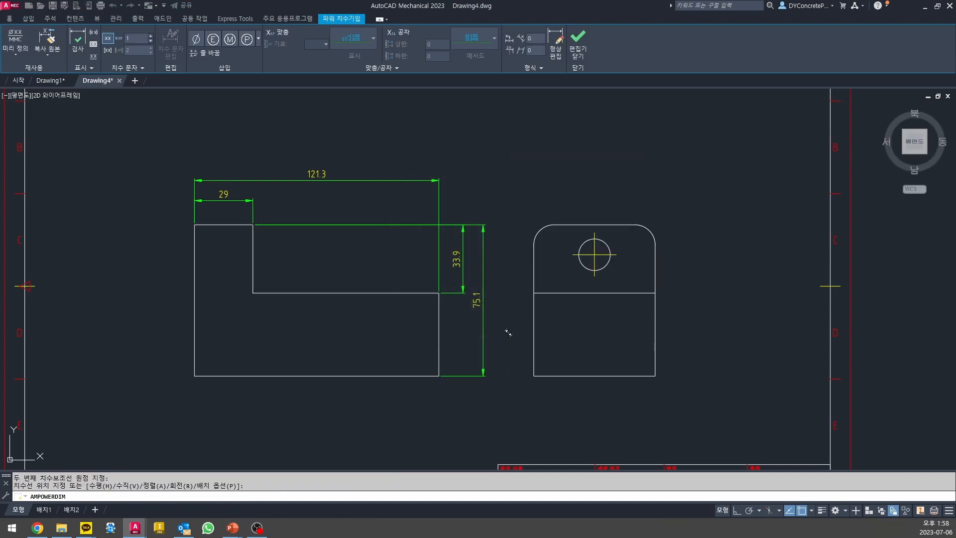
pyautogui.moveTo(606, 329); pyautogui.dragTo(515, 367, button='middle')
pyautogui.press('Escape')
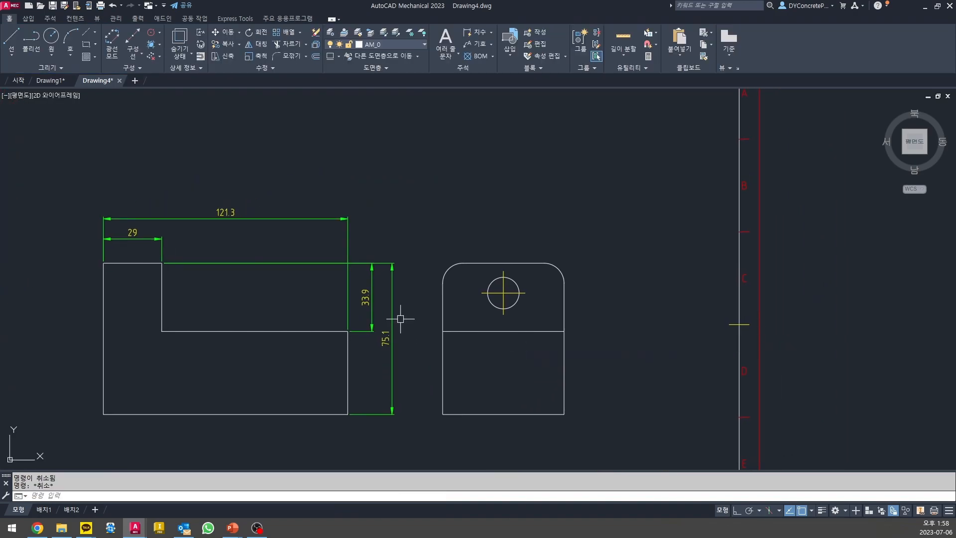
# - Turn off the coordinate system icon by setting UCSICON to off
pyautogui.moveTo(406, 316); pyautogui.dragTo(420, 308, button='middle')
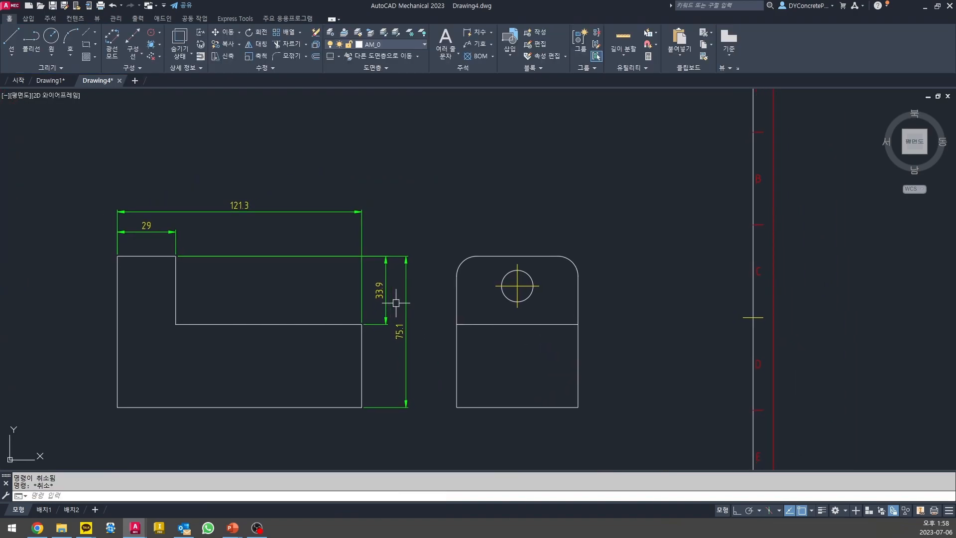
pyautogui.scroll(-2, 396, 302)
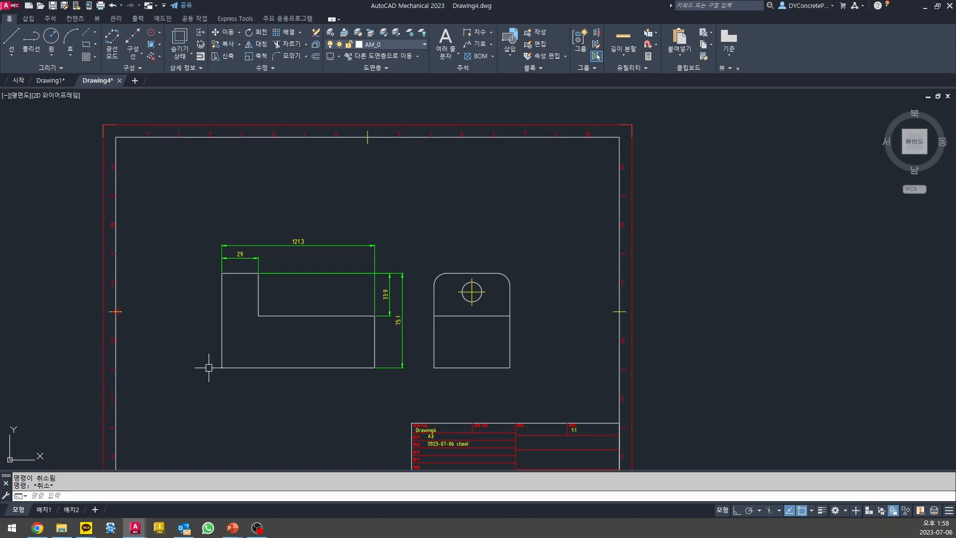
pyautogui.write('icon')
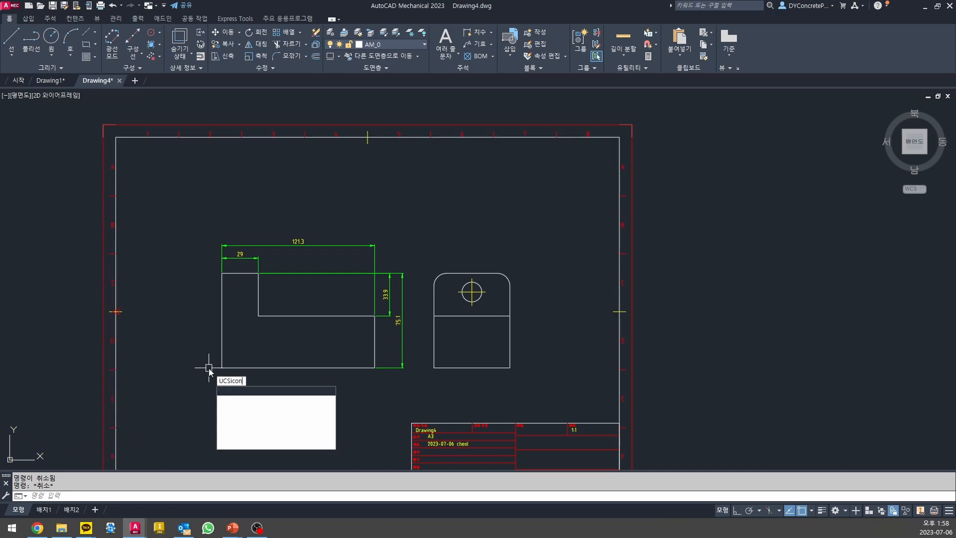
pyautogui.press('Return')
pyautogui.write('off')
pyautogui.press('Return')
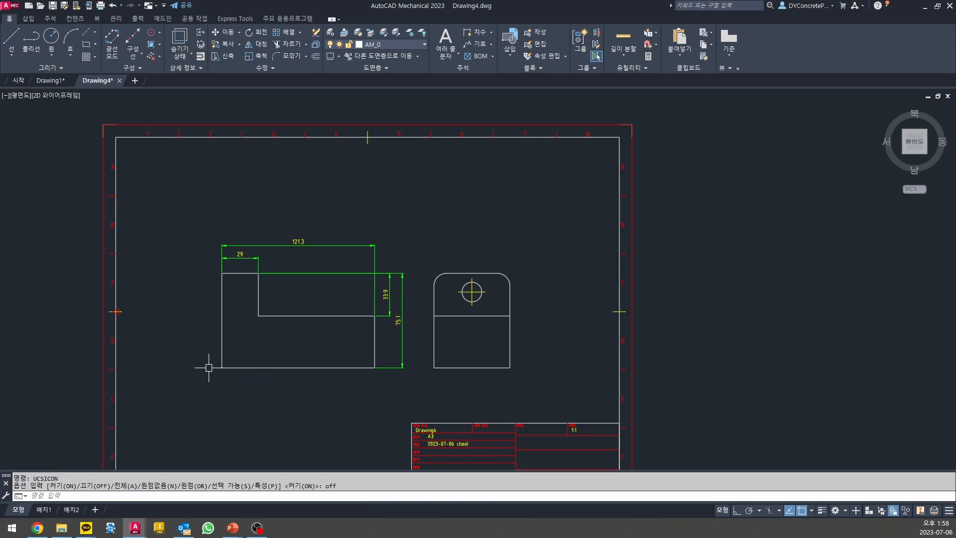
# - Add a horizontal power dimension for the side view's overall width above its rounded upper edge
pyautogui.scroll(2, 471, 299)
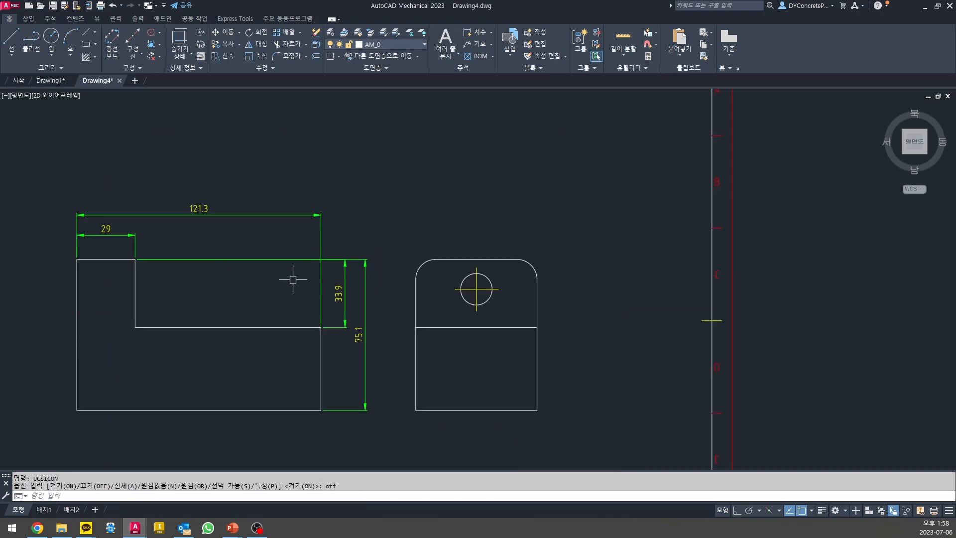
pyautogui.moveTo(293, 279); pyautogui.dragTo(406, 273, button='middle')
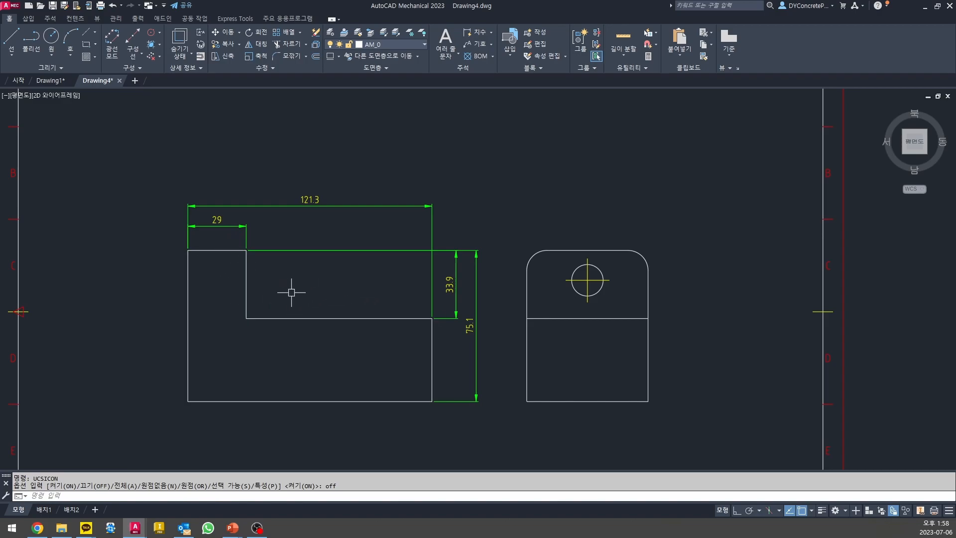
pyautogui.write('ad')
pyautogui.press('Return')
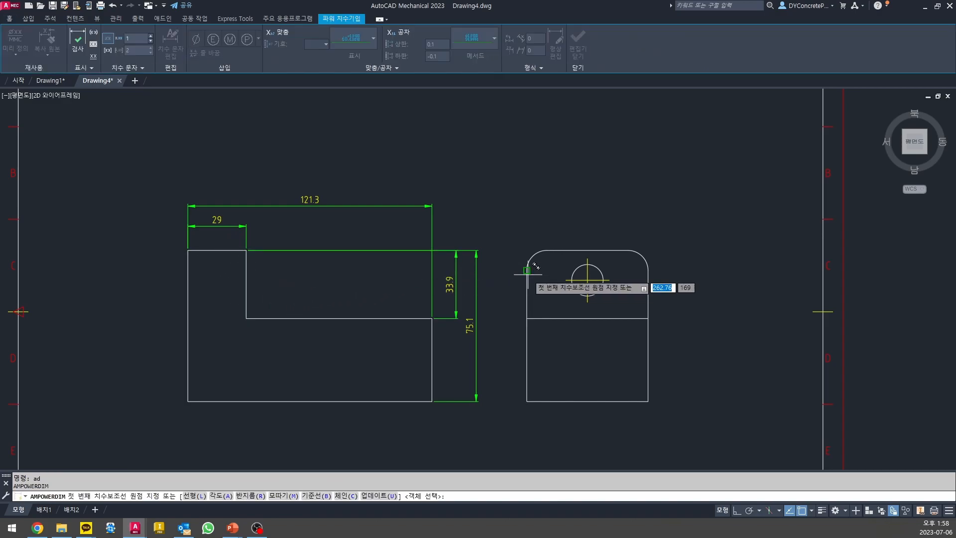
pyautogui.click(526, 270)
pyautogui.click(648, 270)
pyautogui.click(600, 222)
pyautogui.press('Escape')
pyautogui.press('Escape')
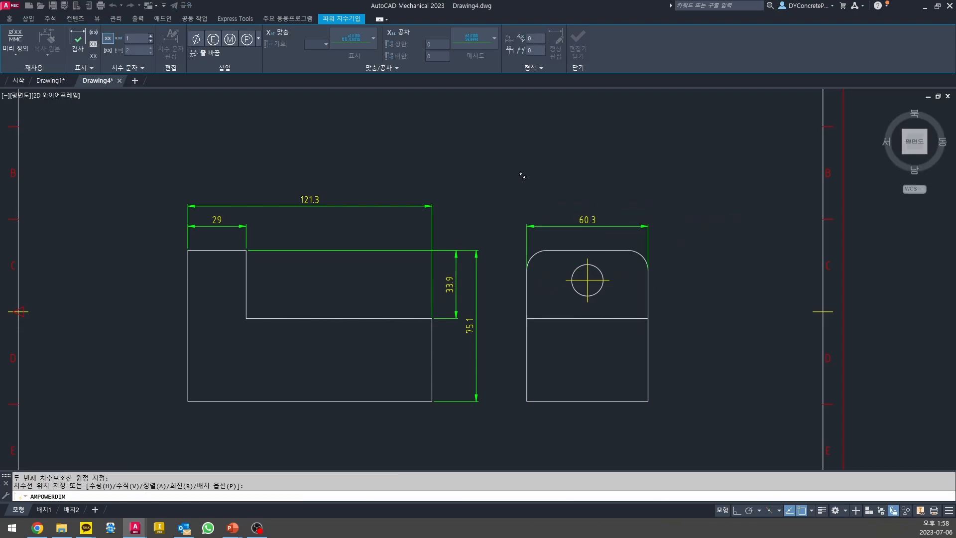
# - Dimension the horizontal distance from the side view's left edge to the hole centre, just below the overall width dimension
pyautogui.scroll(2, 551, 275)
pyautogui.scroll(-2, 654, 254)
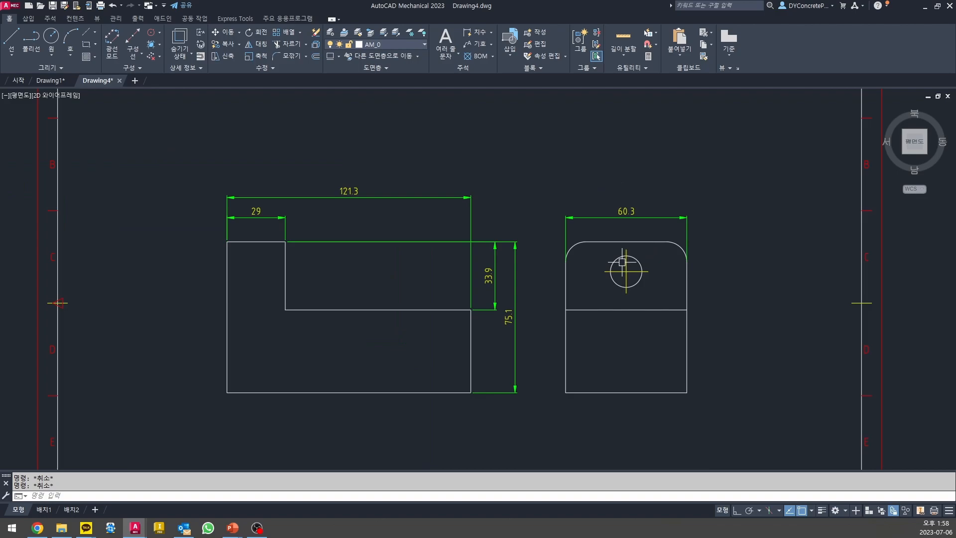
pyautogui.write('ad')
pyautogui.press('Return')
pyautogui.click(566, 261)
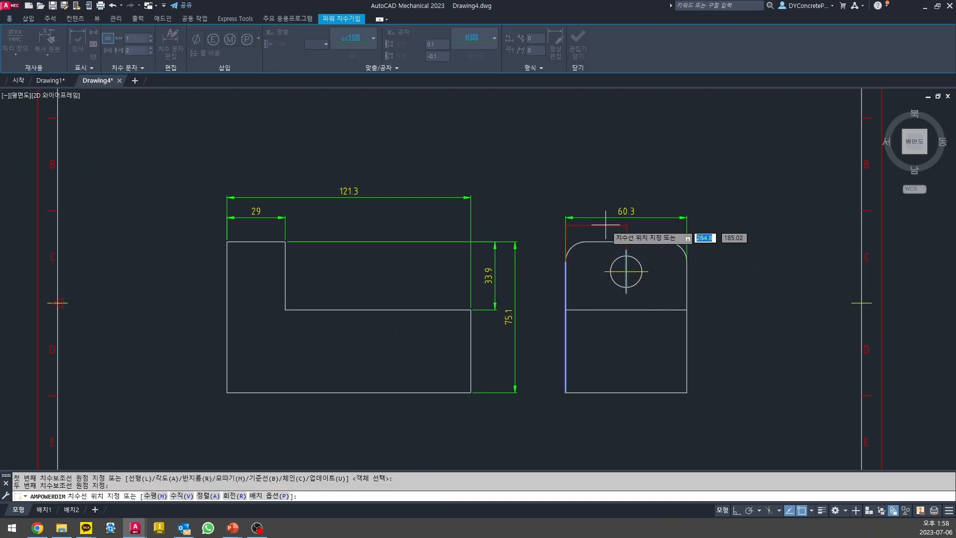
pyautogui.click(627, 249)
pyautogui.press('Escape')
pyautogui.press('Escape')
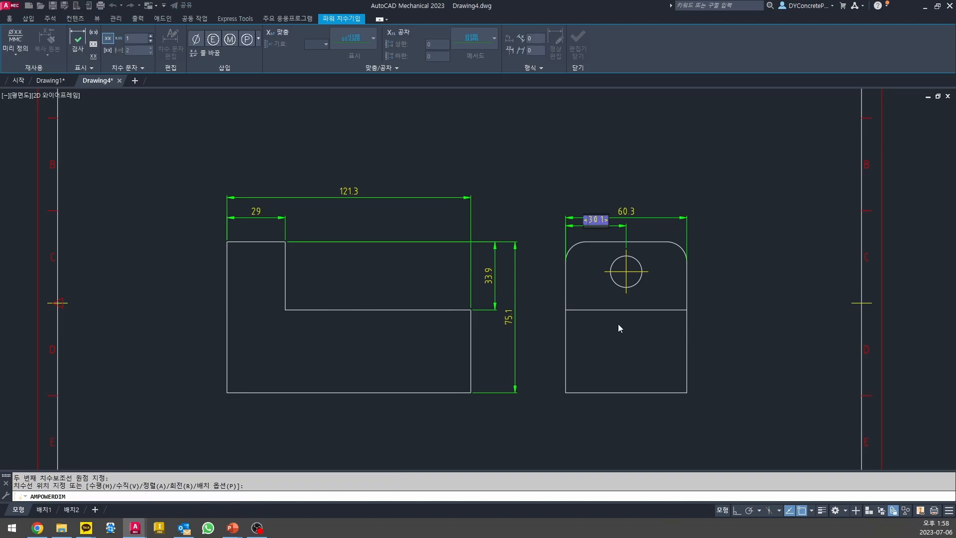
# - Dimension the vertical distance from the side view's upper edge to the hole's horizontal centre line, beside the right edge
pyautogui.scroll(2, 652, 278)
pyautogui.write('ad')
pyautogui.press('Return')
pyautogui.click(676, 219)
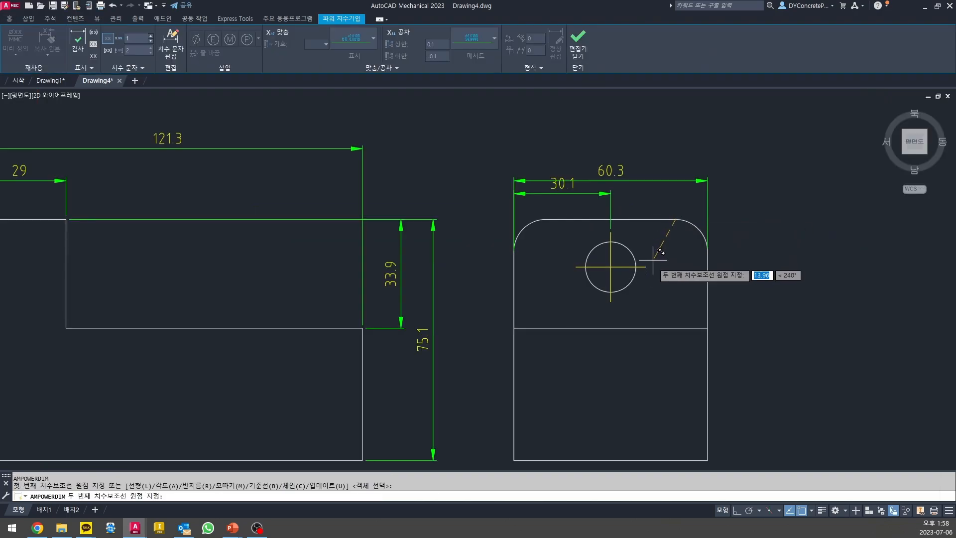
pyautogui.click(645, 266)
pyautogui.click(737, 233)
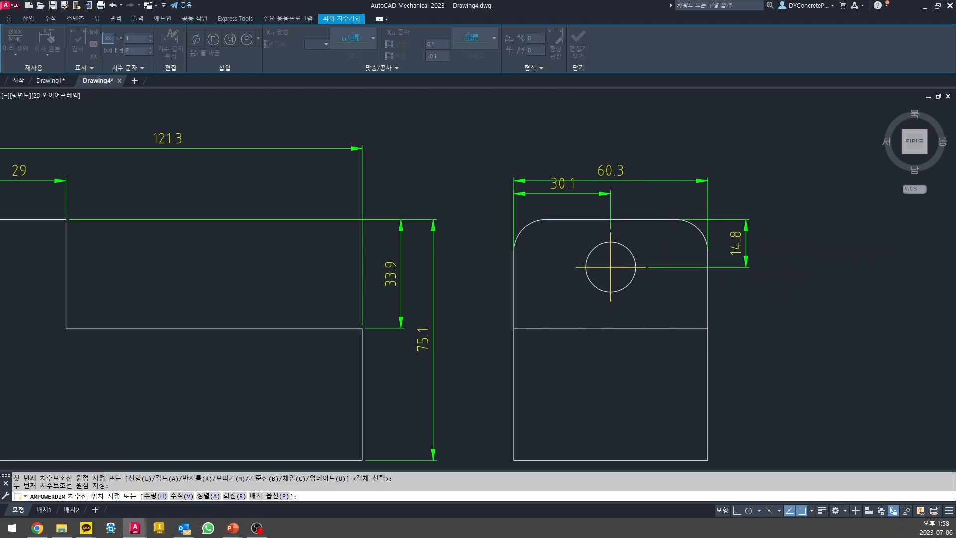
pyautogui.click(480, 270)
pyautogui.press('Escape')
pyautogui.press('Escape')
# - Arrange the side view's two horizontal dimensions at even spacing, using the automatic contour point
pyautogui.write('arr')
pyautogui.press('space')
pyautogui.click(648, 208)
pyautogui.click(546, 121)
pyautogui.press('space')
pyautogui.press('space')
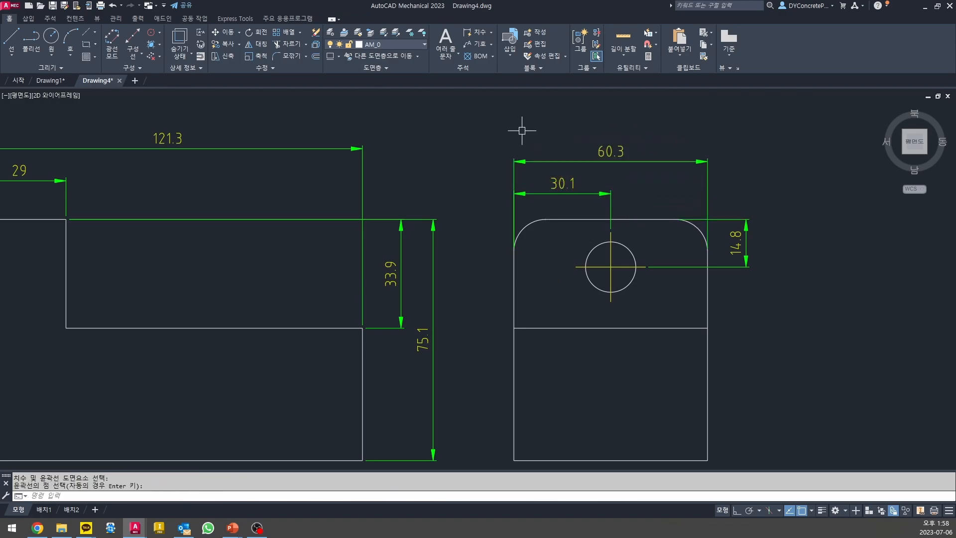
pyautogui.press('Escape')
# - Align the side view's overall width dimension with the L-shaped view's overall width dimension
pyautogui.scroll(-5, 379, 184)
pyautogui.moveTo(395, 188); pyautogui.dragTo(440, 216, button='middle')
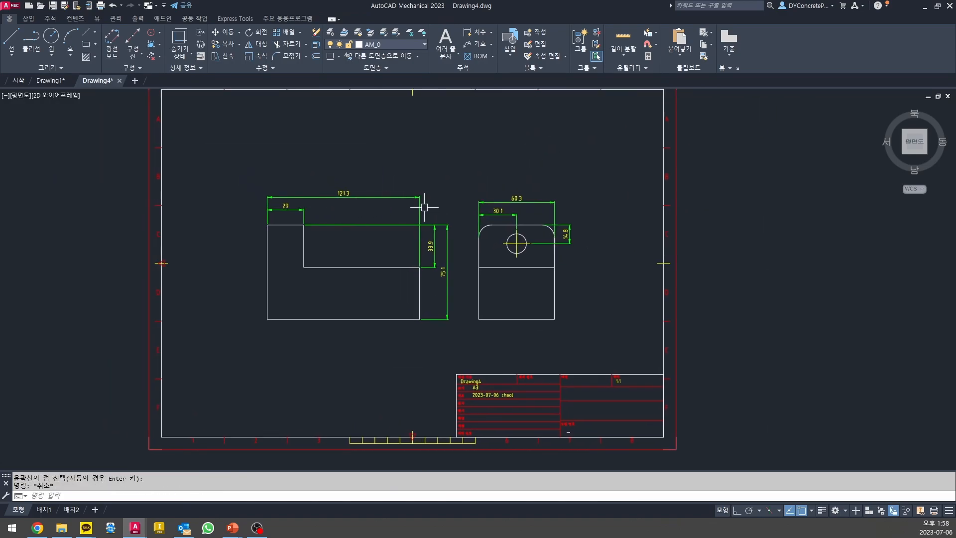
pyautogui.scroll(4, 513, 207)
pyautogui.scroll(-2, 505, 209)
pyautogui.scroll(2, 455, 220)
pyautogui.scroll(-2, 472, 221)
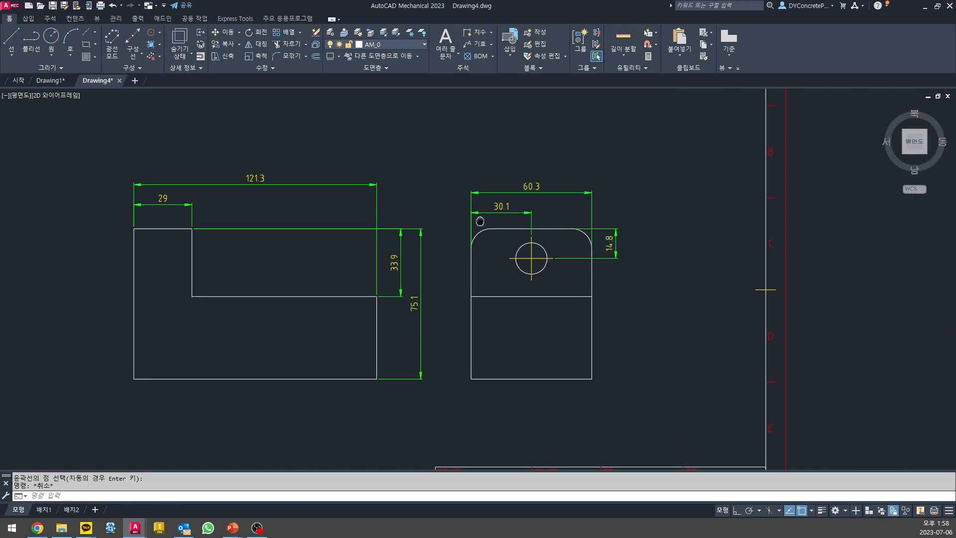
pyautogui.moveTo(479, 221); pyautogui.dragTo(526, 226, button='middle')
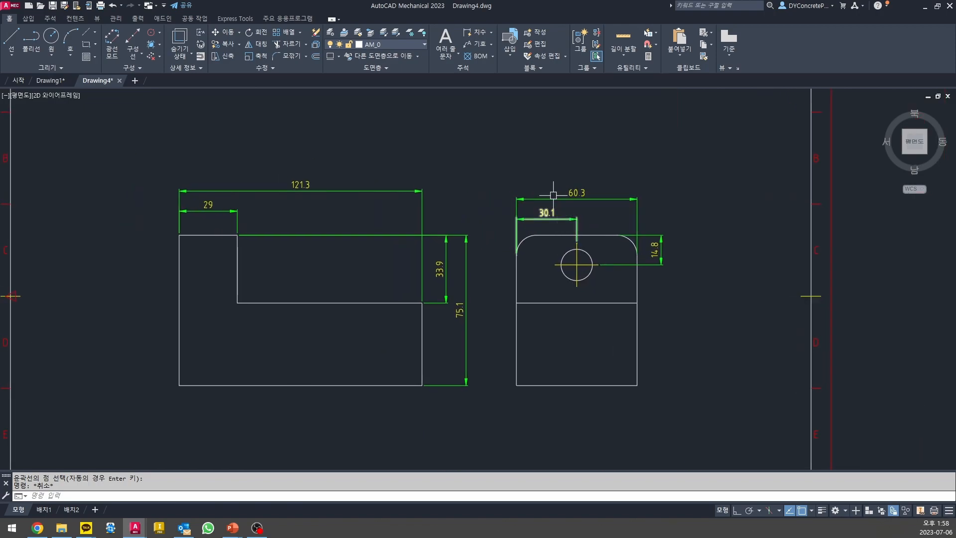
pyautogui.write('ada')
pyautogui.press('space')
pyautogui.click(412, 190)
pyautogui.click(560, 193)
pyautogui.press('space')
# - Align the hole's horizontal position dimension with the L-shaped view's upper step width dimension
pyautogui.press('space')
pyautogui.click(232, 214)
pyautogui.click(537, 219)
pyautogui.press('space')
pyautogui.press('Escape')
# - Add a diameter power dimension to the side view's hole, with its leader up and to the right
pyautogui.scroll(2, 493, 221)
pyautogui.write('ad')
pyautogui.press('space')
pyautogui.click(588, 234)
pyautogui.click(622, 166)
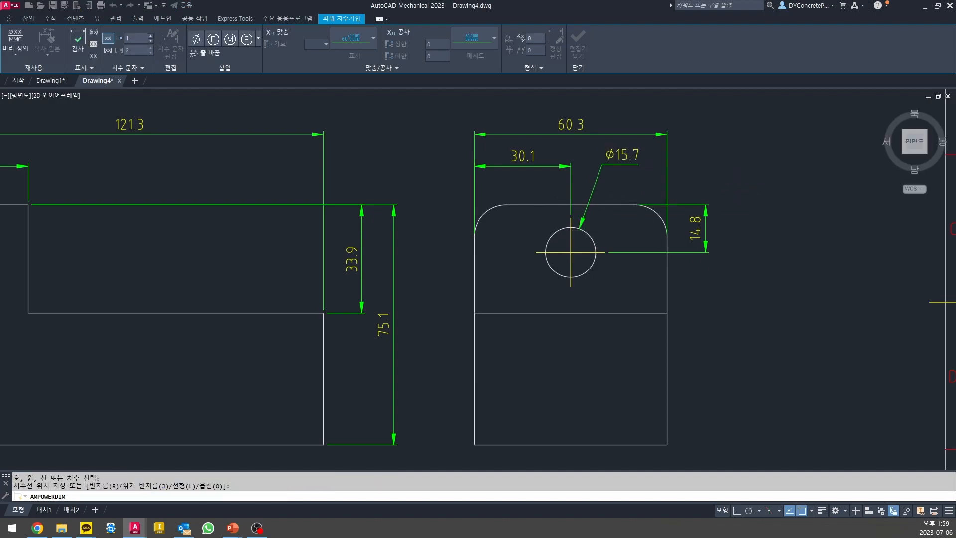
pyautogui.press('Escape')
# - Add a radius power dimension to the side view's upper right rounded corner, prefixing its text with "2-"
pyautogui.write('ad')
pyautogui.press('space')
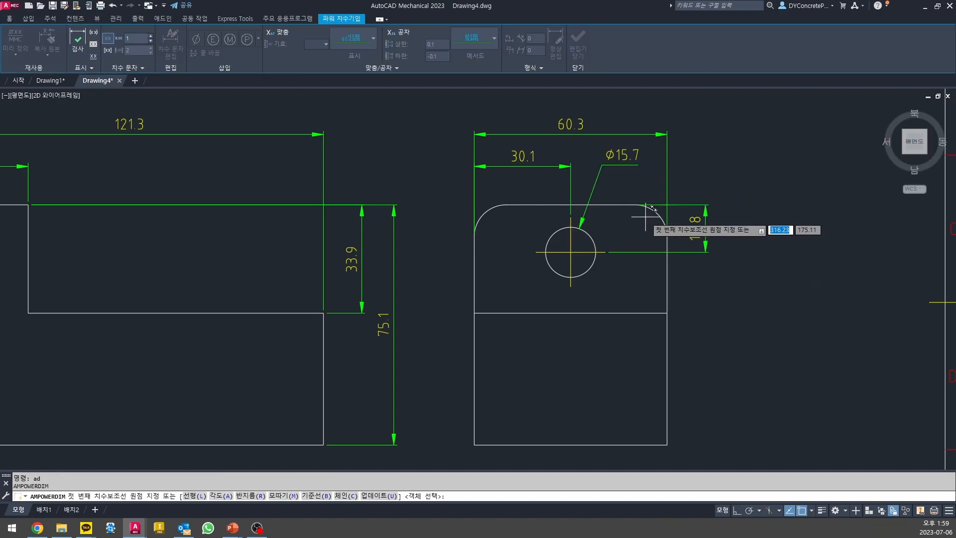
pyautogui.click(663, 219)
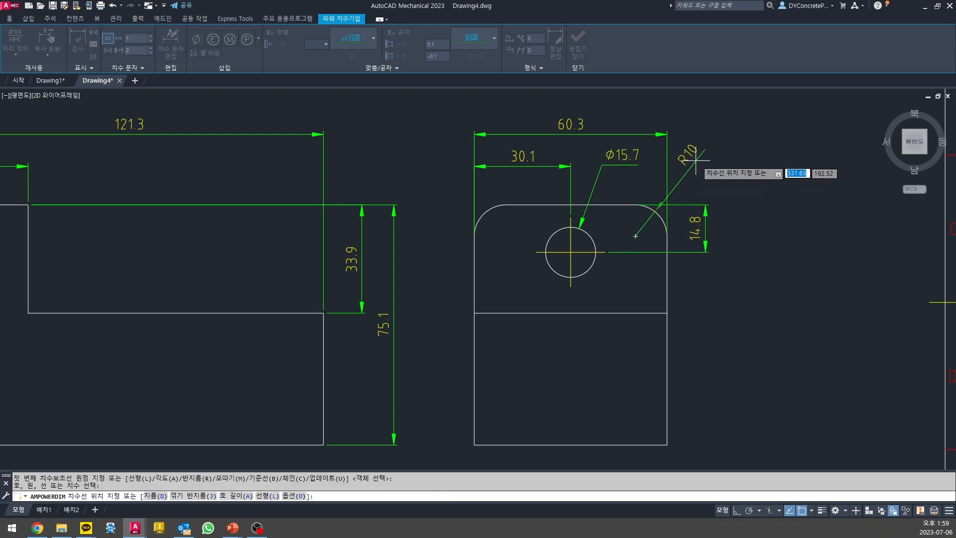
pyautogui.click(689, 168)
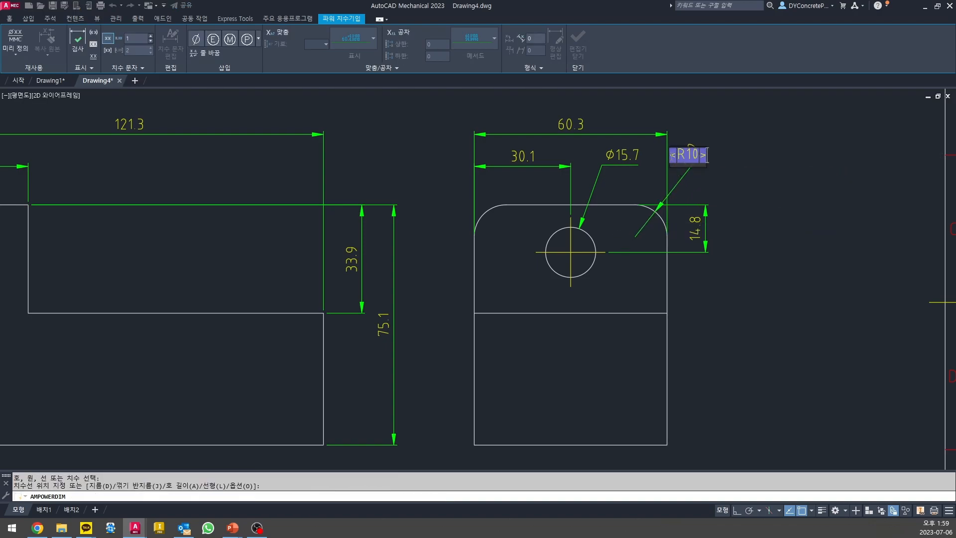
pyautogui.press('Home')
pyautogui.write('2-')
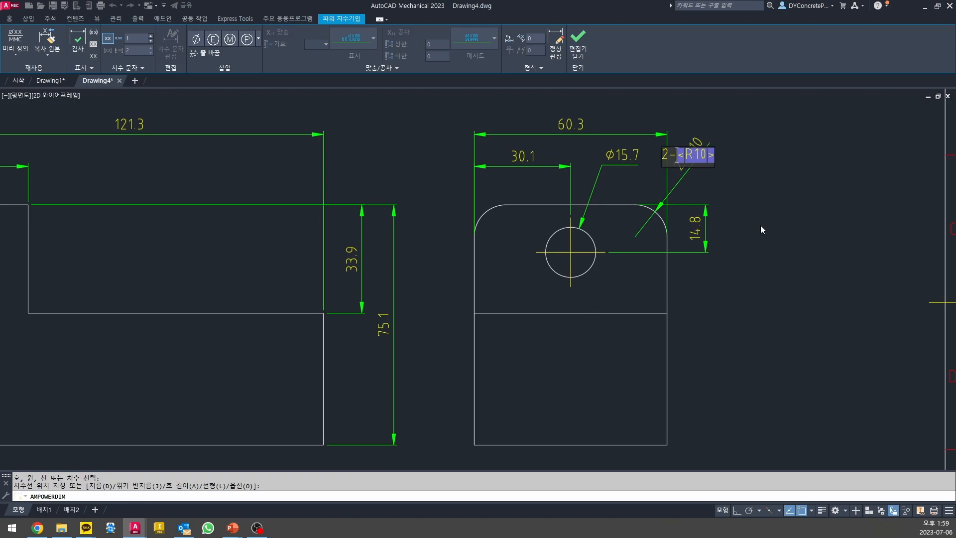
pyautogui.click(760, 224)
pyautogui.scroll(-4, 684, 249)
pyautogui.press('Escape')
pyautogui.press('Escape')
# - Open the layer properties manager and check the layer and lineweight of the hole's centre lines
pyautogui.scroll(4, 531, 302)
pyautogui.scroll(-2, 546, 296)
pyautogui.moveTo(557, 297); pyautogui.dragTo(528, 330, button='middle')
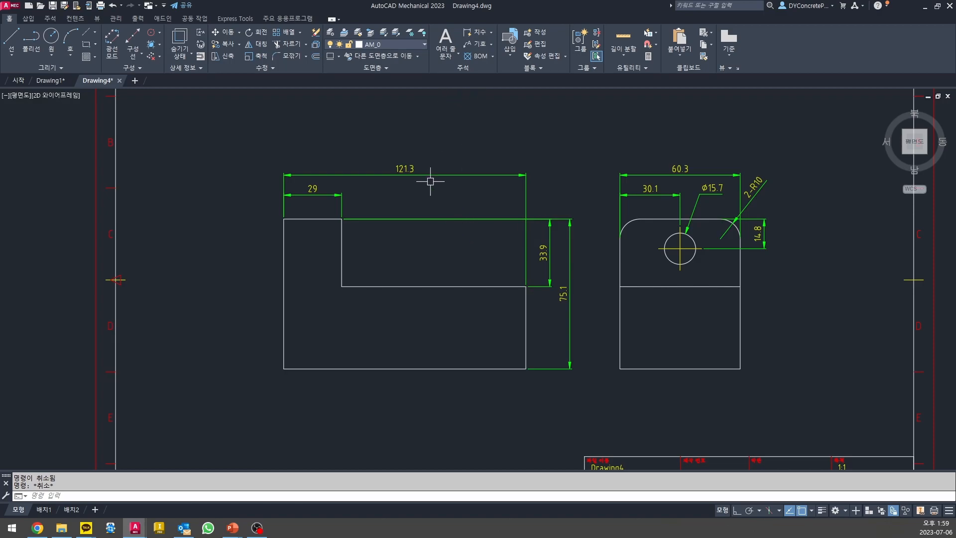
pyautogui.press('Return')
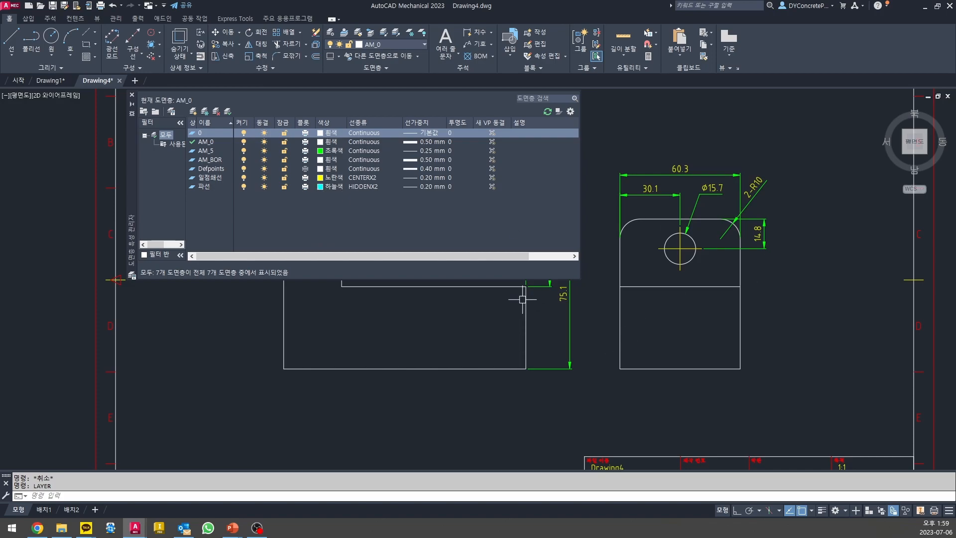
pyautogui.moveTo(522, 300); pyautogui.dragTo(516, 369, button='middle')
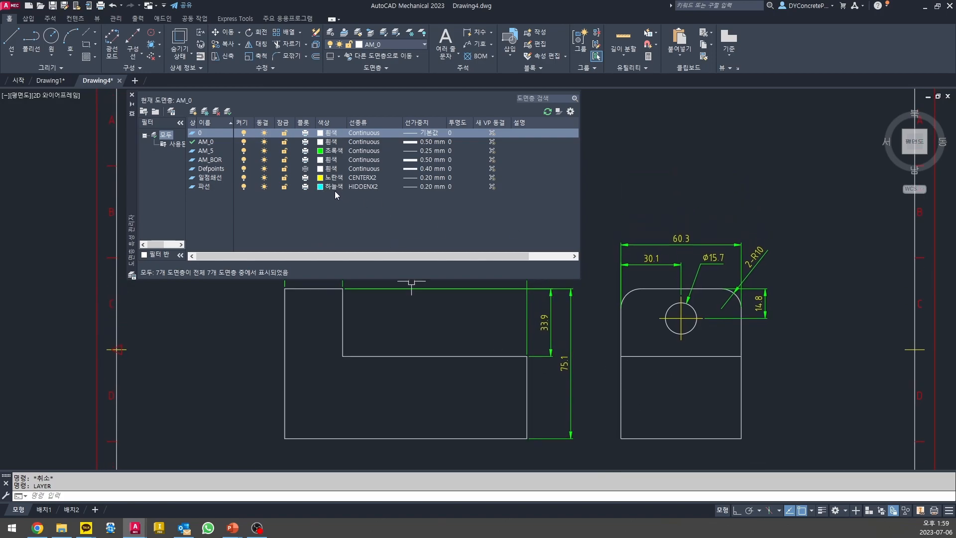
pyautogui.scroll(8, 687, 316)
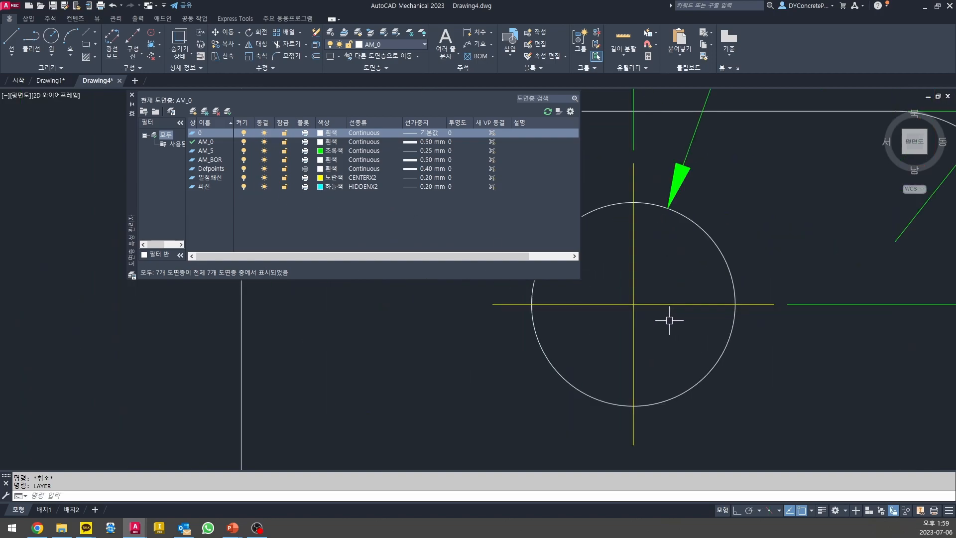
pyautogui.click(670, 320)
pyautogui.click(612, 288)
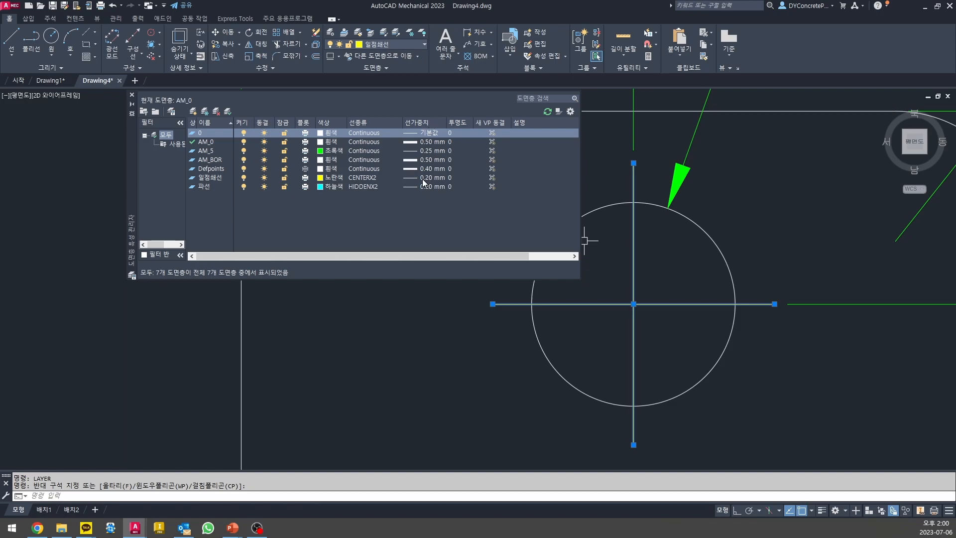
pyautogui.scroll(-3, 715, 350)
pyautogui.press('Escape')
pyautogui.press('Escape')
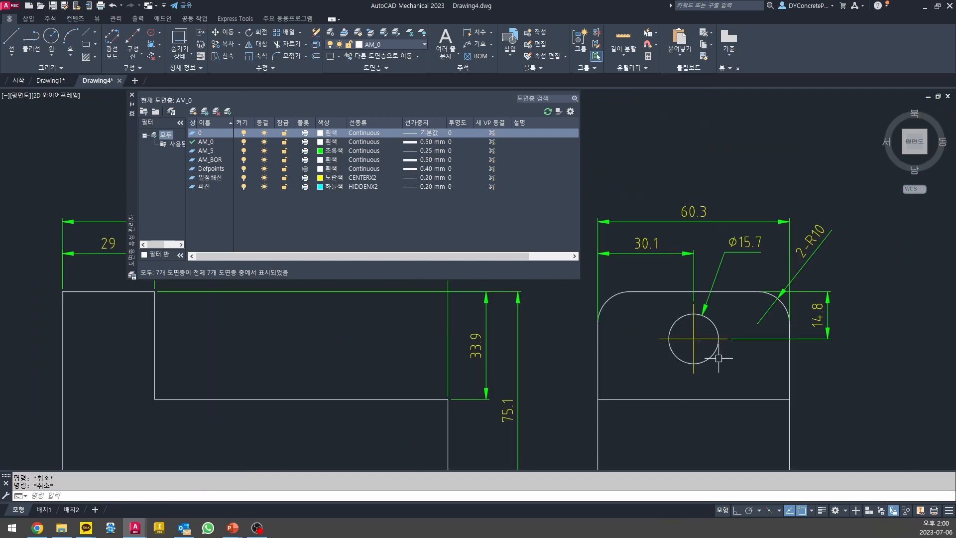
# - Check the layer of the L-shaped outline against the AM_0 entry in the layer list
pyautogui.scroll(-3, 719, 358)
pyautogui.moveTo(722, 374); pyautogui.dragTo(716, 372, button='middle')
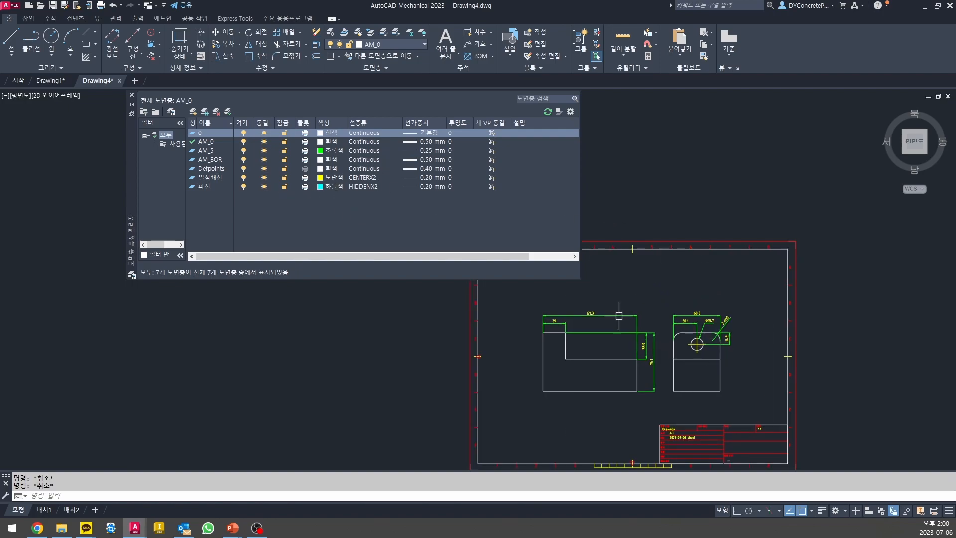
pyautogui.click(622, 390)
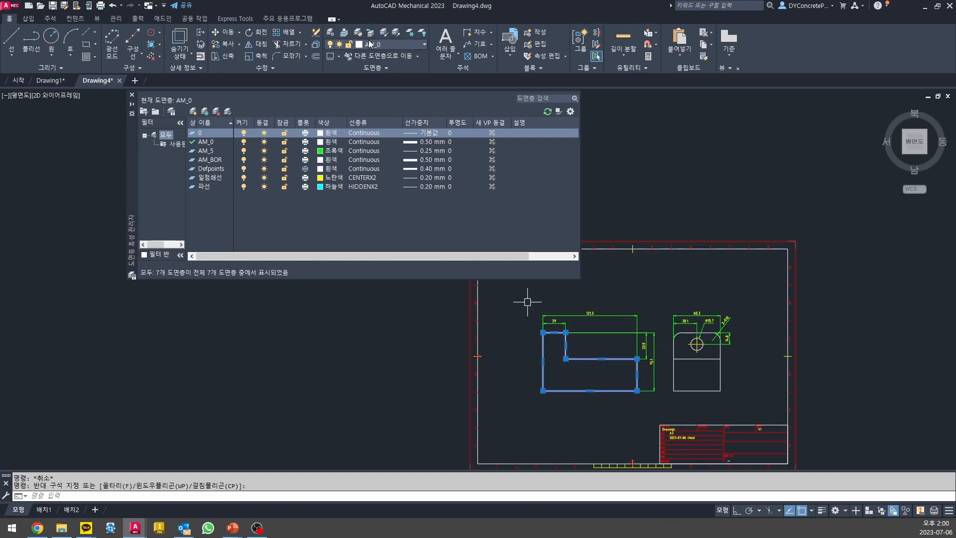
pyautogui.click(216, 143)
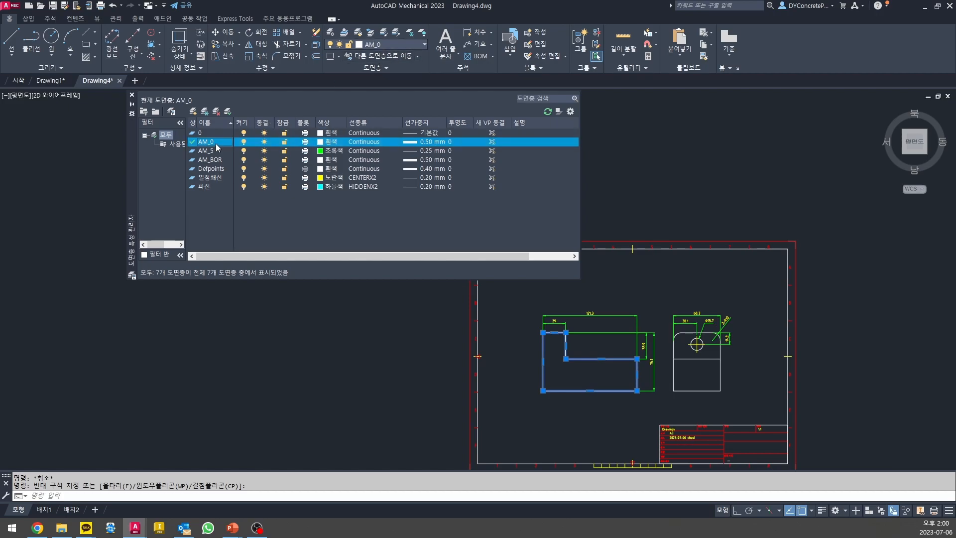
pyautogui.press('Escape')
pyautogui.press('Escape')
pyautogui.scroll(2, 596, 387)
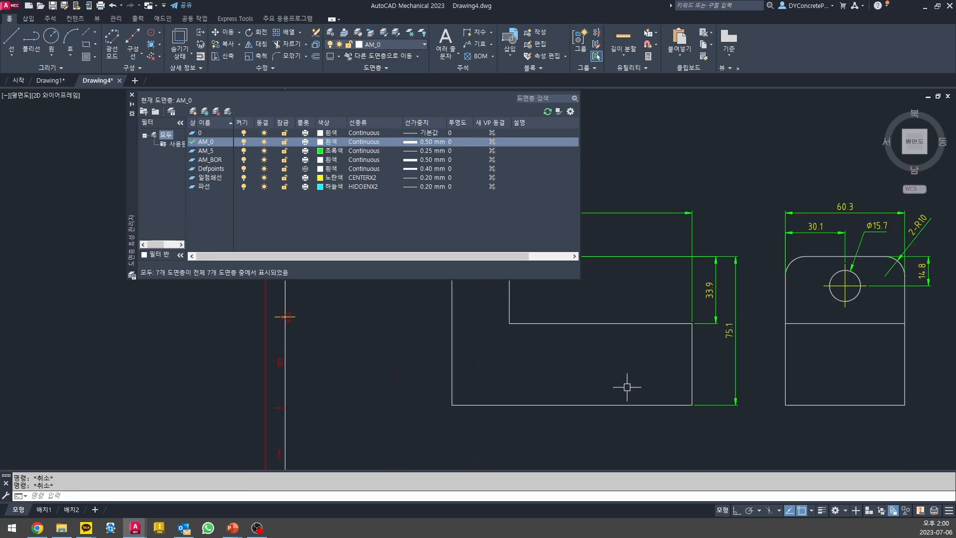
pyautogui.scroll(2, 667, 356)
pyautogui.click(707, 384)
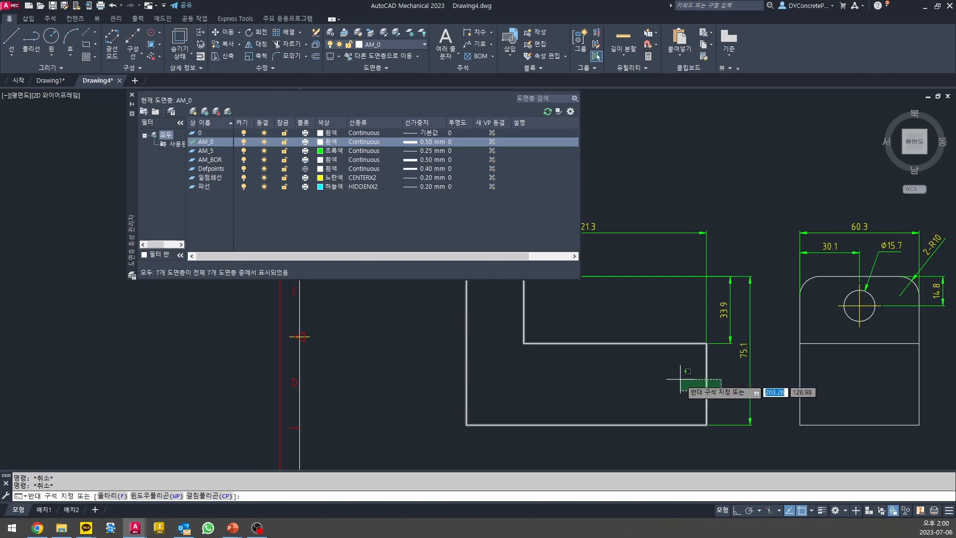
pyautogui.click(666, 371)
pyautogui.press('Escape')
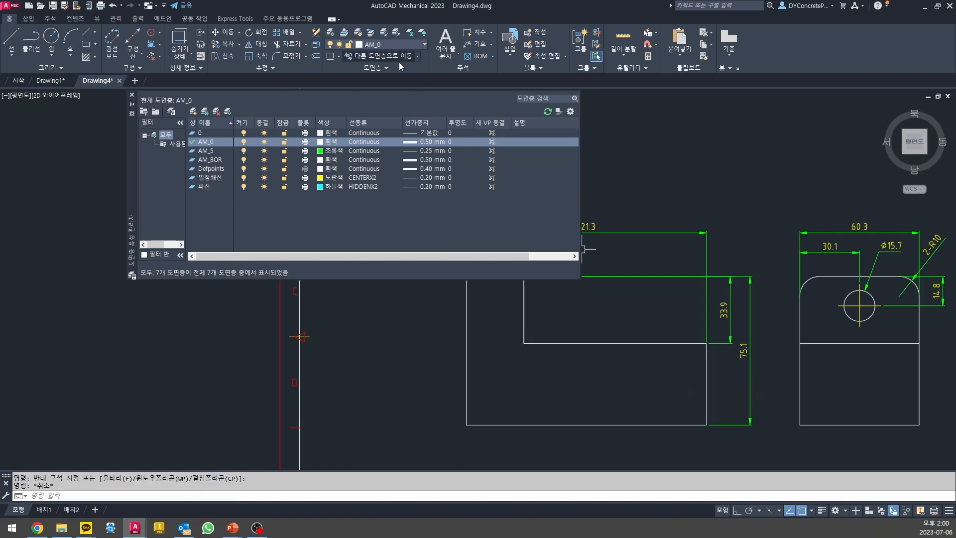
pyautogui.scroll(-6, 612, 326)
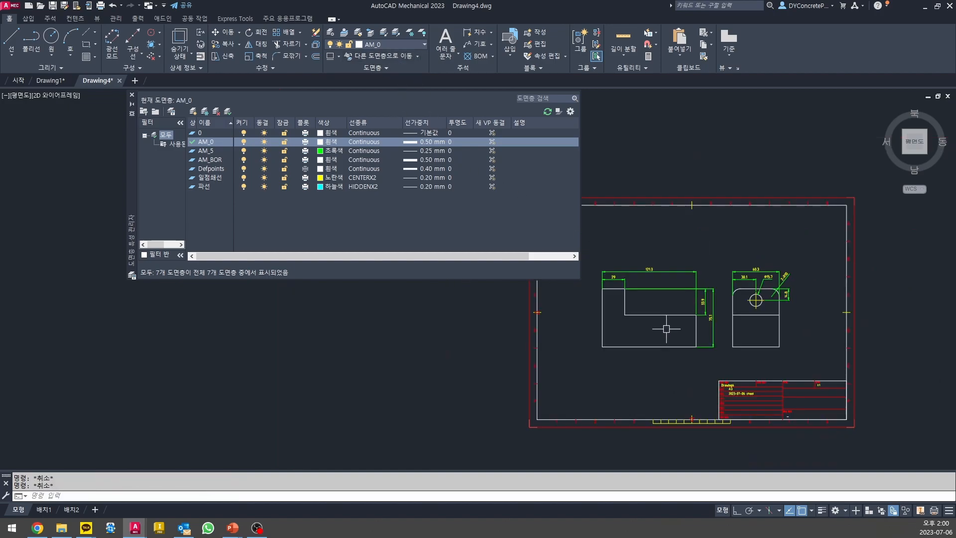
pyautogui.scroll(6, 612, 327)
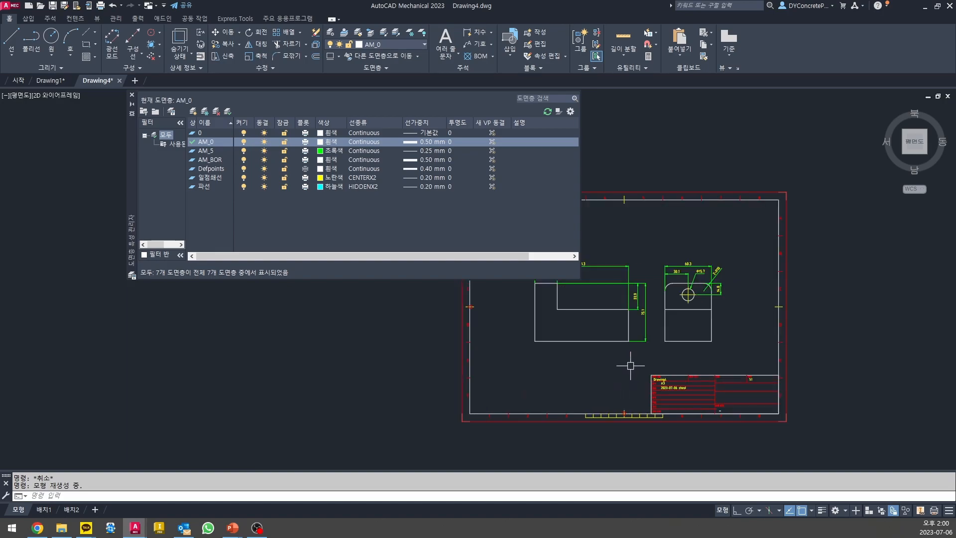
pyautogui.moveTo(584, 301)
pyautogui.mouseDown(button='middle')
pyautogui.moveTo(917, 402)
pyautogui.moveTo(874, 367)
pyautogui.mouseUp(button='middle')
pyautogui.scroll(2, 874, 367)
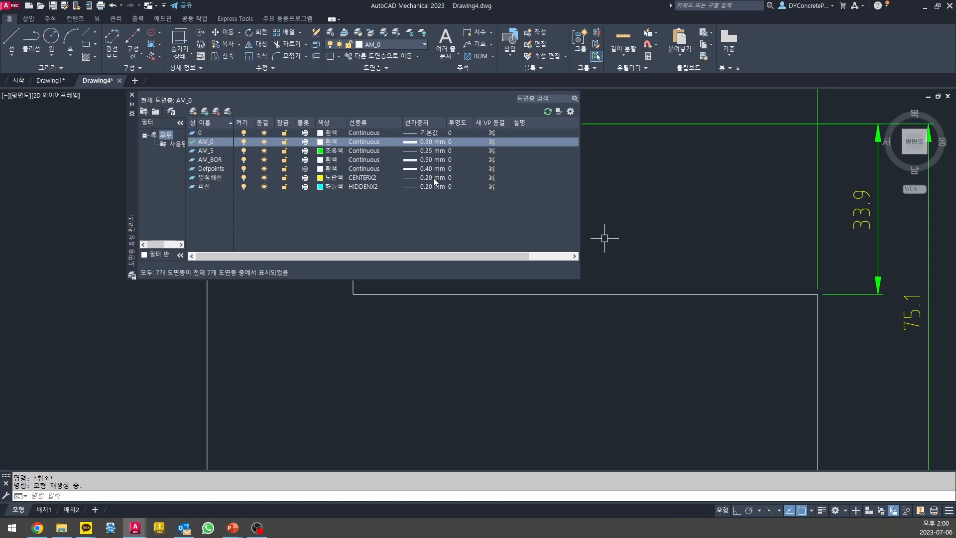
pyautogui.scroll(-2, 759, 306)
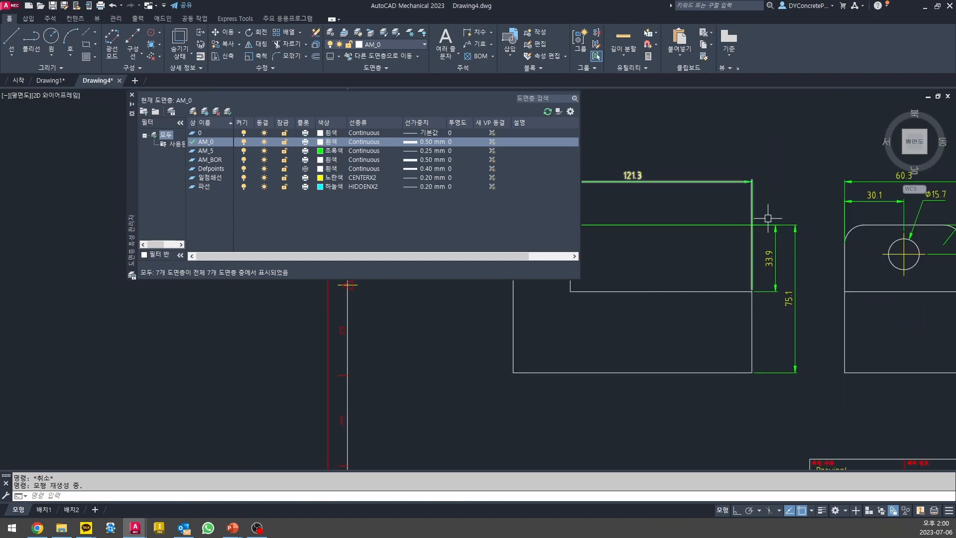
pyautogui.scroll(-4, 805, 210)
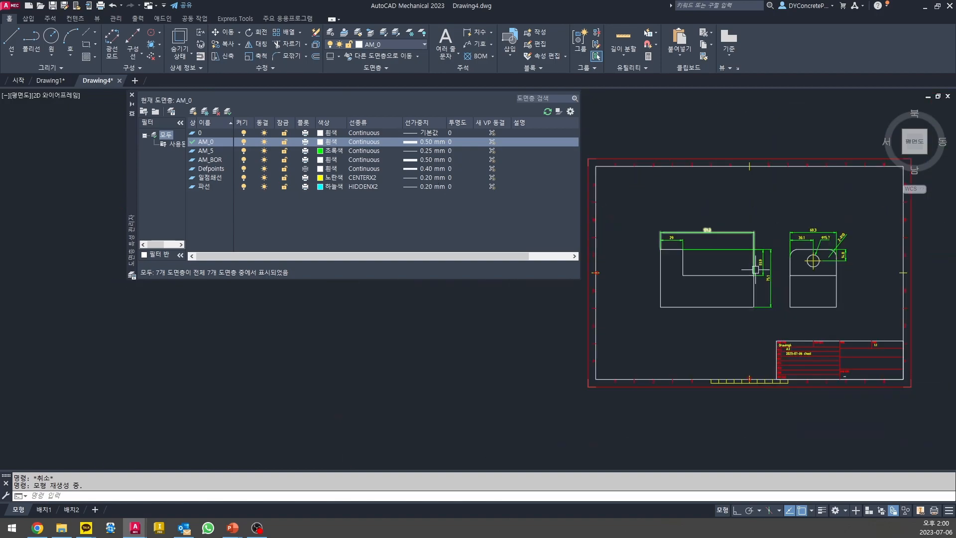
# - Close the layer properties manager and choose AM_0 as the current layer
pyautogui.scroll(4, 721, 256)
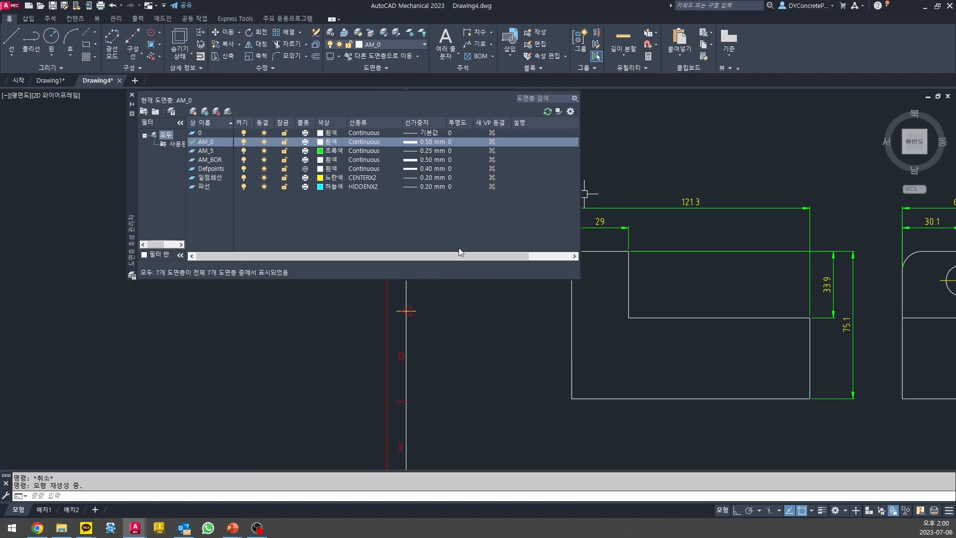
pyautogui.scroll(-5, 647, 269)
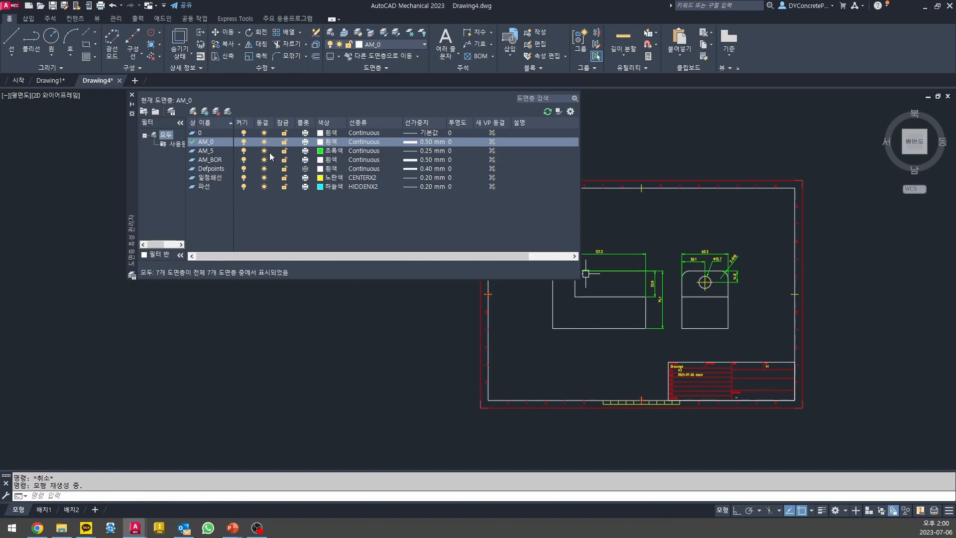
pyautogui.scroll(2, 732, 292)
pyautogui.scroll(-2, 754, 289)
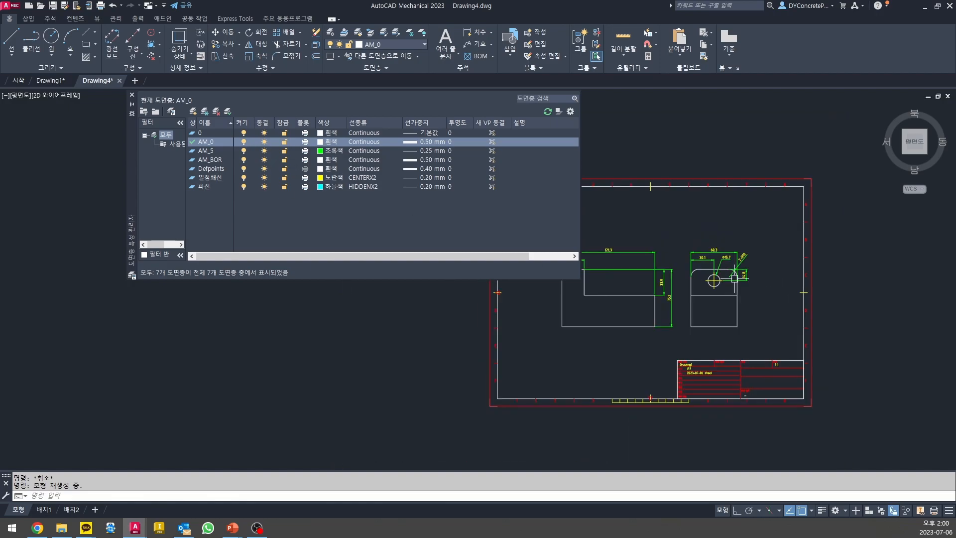
pyautogui.moveTo(753, 289); pyautogui.dragTo(782, 300, button='middle')
pyautogui.click(132, 95)
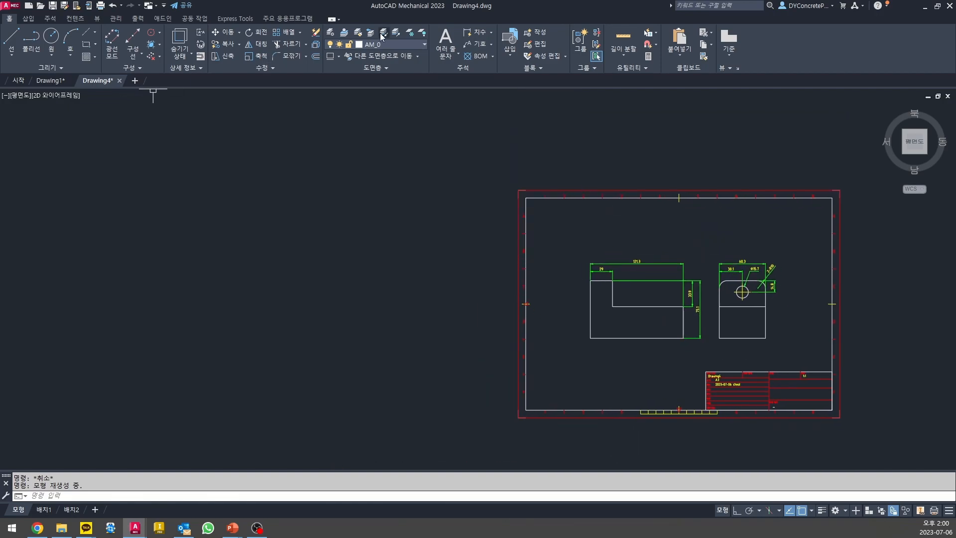
pyautogui.click(388, 46)
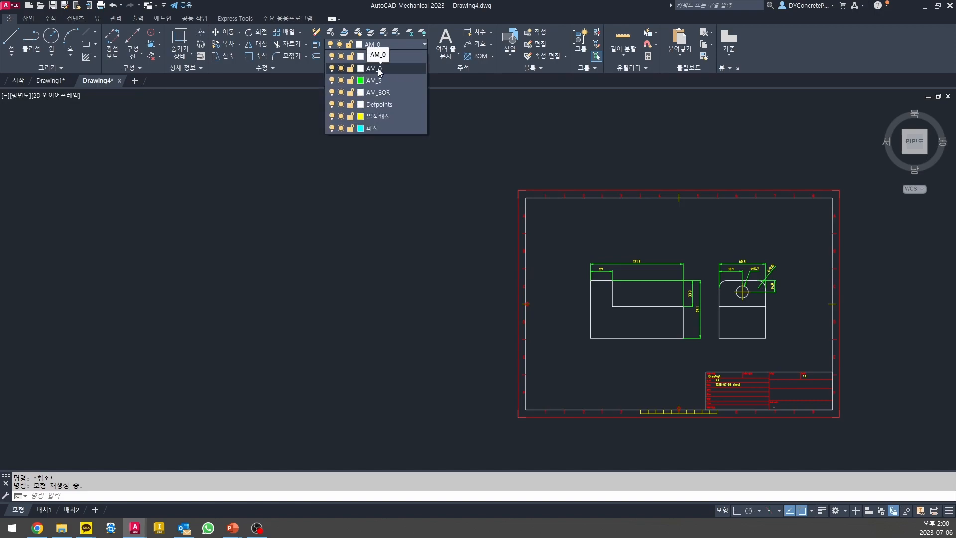
pyautogui.click(377, 70)
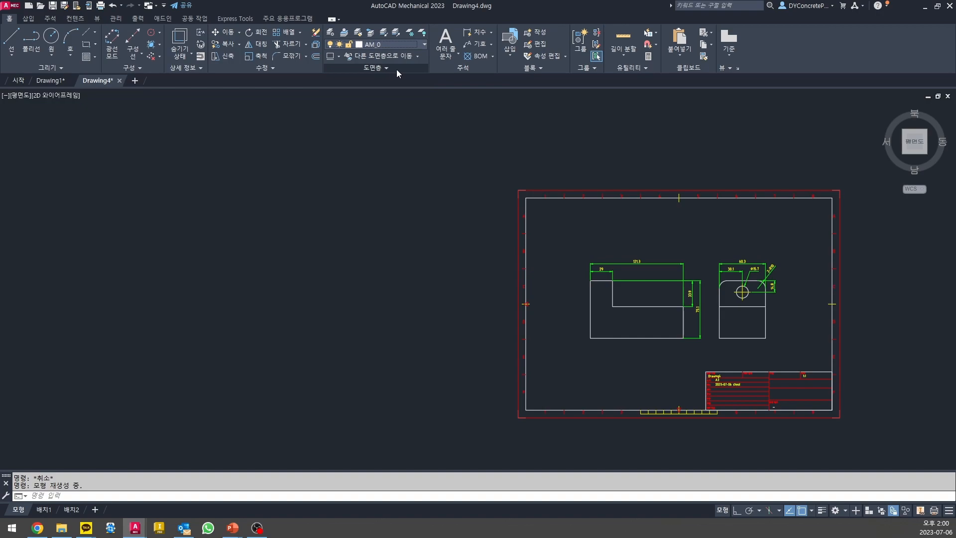
# - Make 파선 the current layer and draw a long horizontal line above both views with ortho on
pyautogui.click(425, 44)
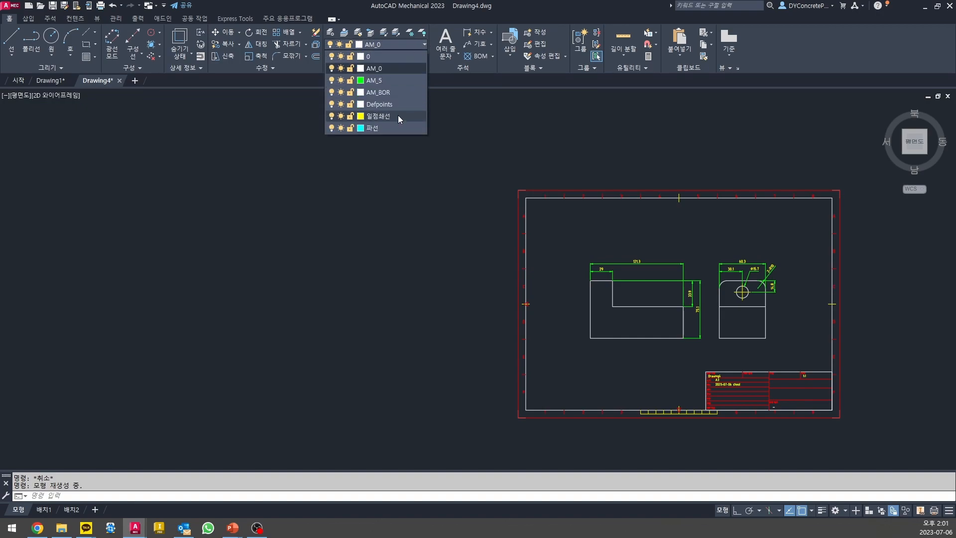
pyautogui.click(399, 121)
pyautogui.moveTo(617, 199); pyautogui.dragTo(468, 199, button='middle')
pyautogui.scroll(4, 486, 220)
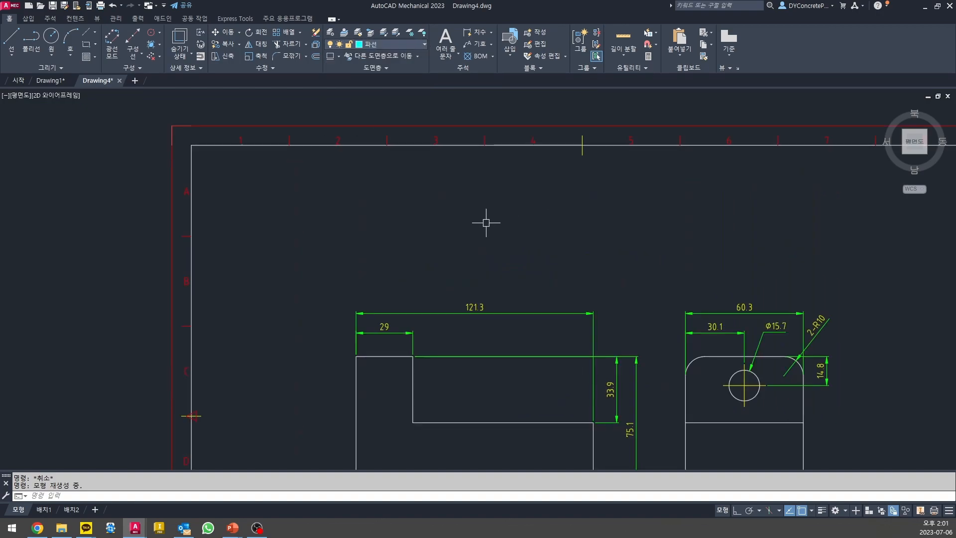
pyautogui.write('l')
pyautogui.press('Return')
pyautogui.click(393, 227)
pyautogui.press('F8')
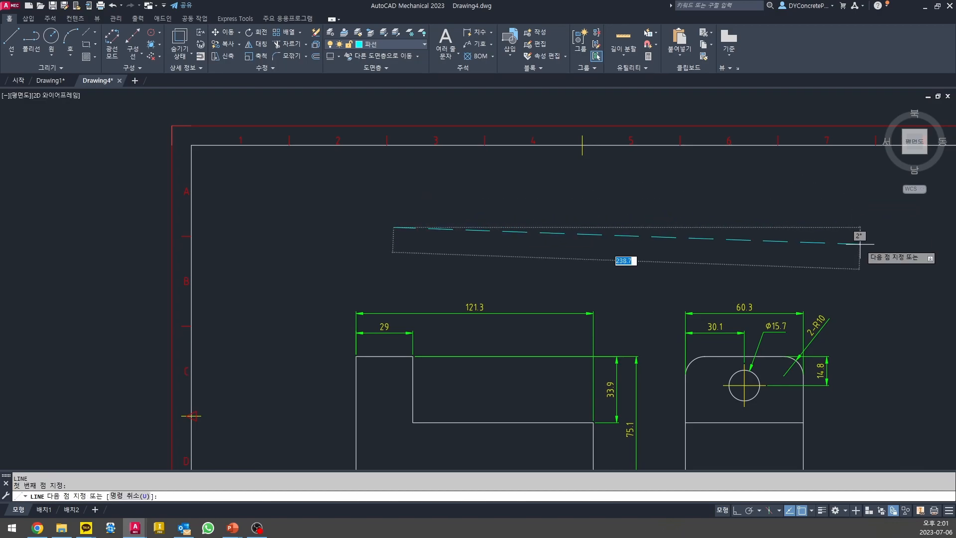
pyautogui.click(884, 238)
pyautogui.press('Escape')
pyautogui.press('Escape')
pyautogui.press('Escape')
# - Examine the linetype pattern and layer of the centre lines in the side view's hole
pyautogui.scroll(-4, 709, 243)
pyautogui.moveTo(769, 258); pyautogui.dragTo(665, 214, button='middle')
pyautogui.scroll(2, 567, 208)
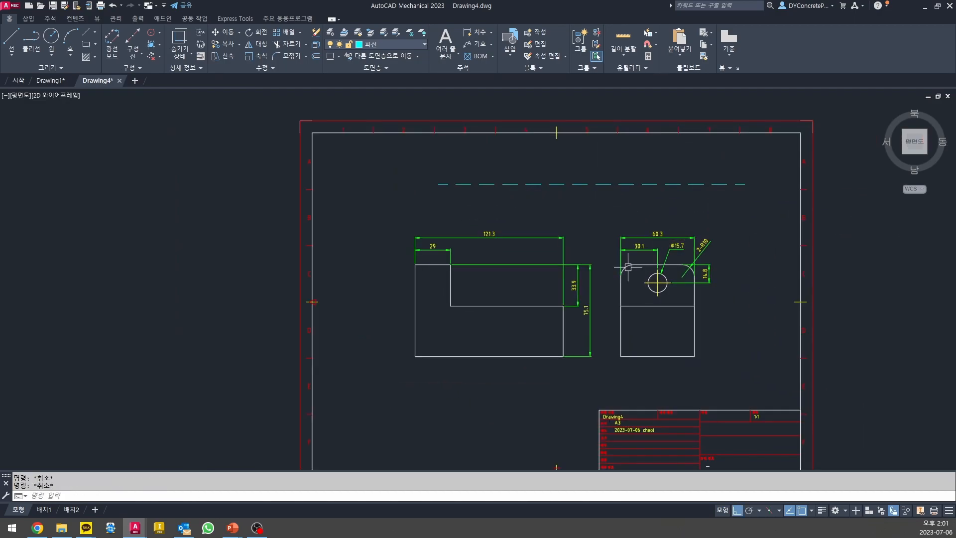
pyautogui.scroll(4, 697, 282)
pyautogui.scroll(3, 595, 284)
pyautogui.scroll(-6, 593, 284)
pyautogui.scroll(7, 599, 277)
pyautogui.moveTo(610, 341); pyautogui.dragTo(573, 287)
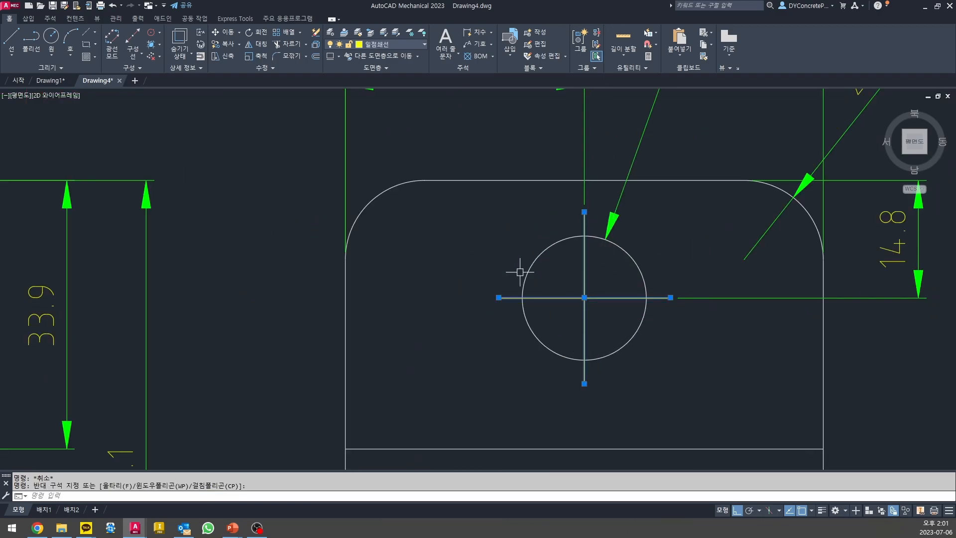
pyautogui.press('Escape')
pyautogui.scroll(-4, 557, 279)
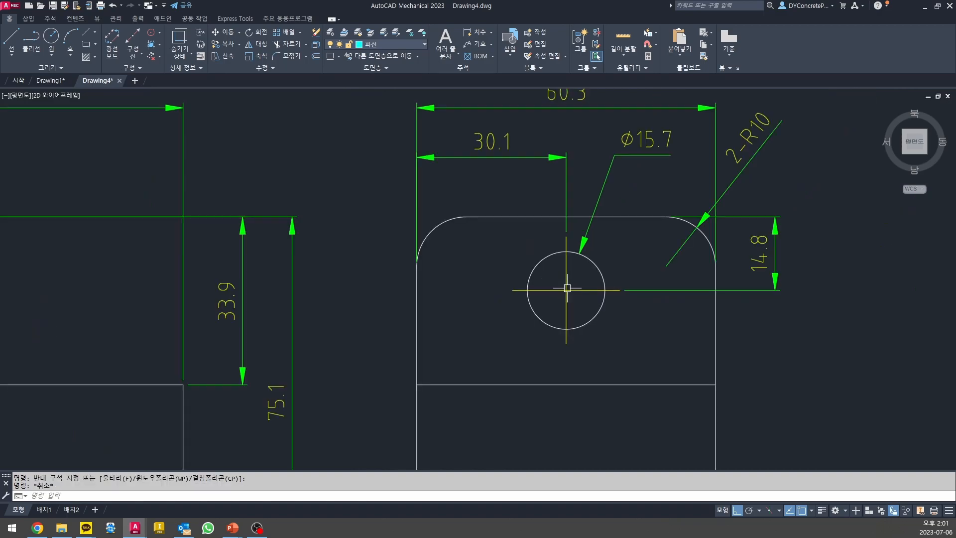
pyautogui.scroll(6, 576, 298)
pyautogui.moveTo(576, 297); pyautogui.dragTo(523, 258)
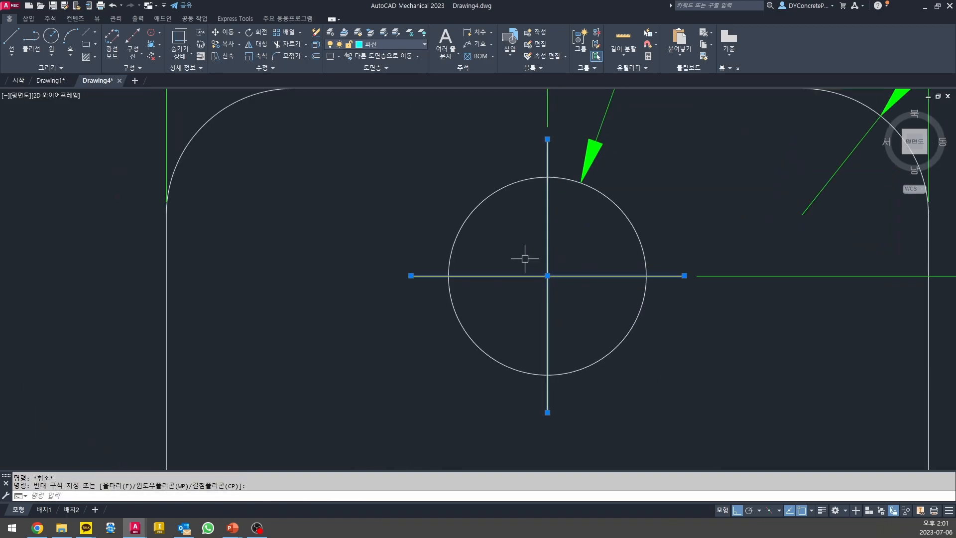
pyautogui.press('Escape')
pyautogui.scroll(-10, 486, 198)
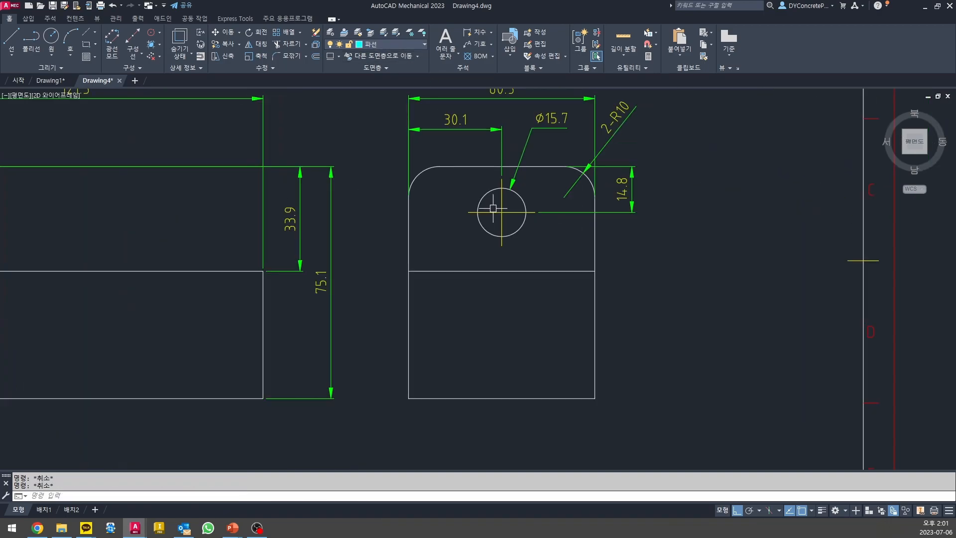
# - Make 일점쇄선 the current layer and draw a long horizontal line just below the dashed sample line
pyautogui.click(423, 44)
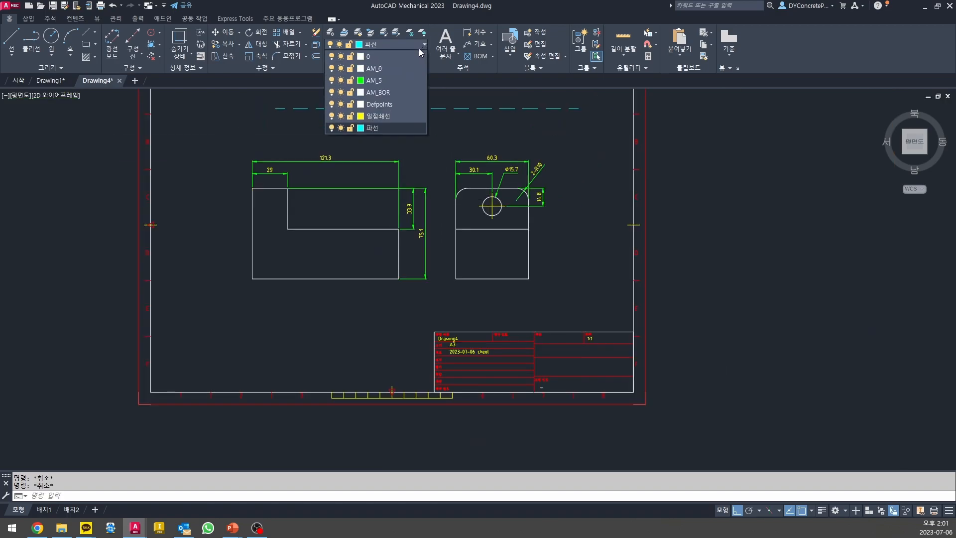
pyautogui.click(390, 119)
pyautogui.moveTo(399, 122); pyautogui.dragTo(388, 204, button='middle')
pyautogui.write('l')
pyautogui.press('Return')
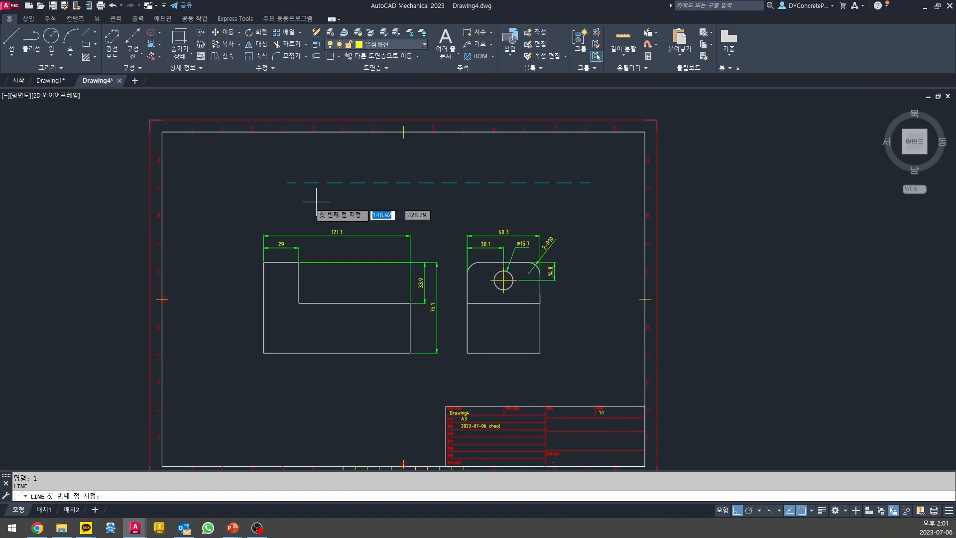
pyautogui.click(286, 201)
pyautogui.click(611, 208)
pyautogui.press('Return')
pyautogui.press('Escape')
pyautogui.press('Escape')
# - Set the drawing's global linetype scale to 0.1 with LTSCALE
pyautogui.scroll(3, 440, 215)
pyautogui.scroll(-3, 444, 217)
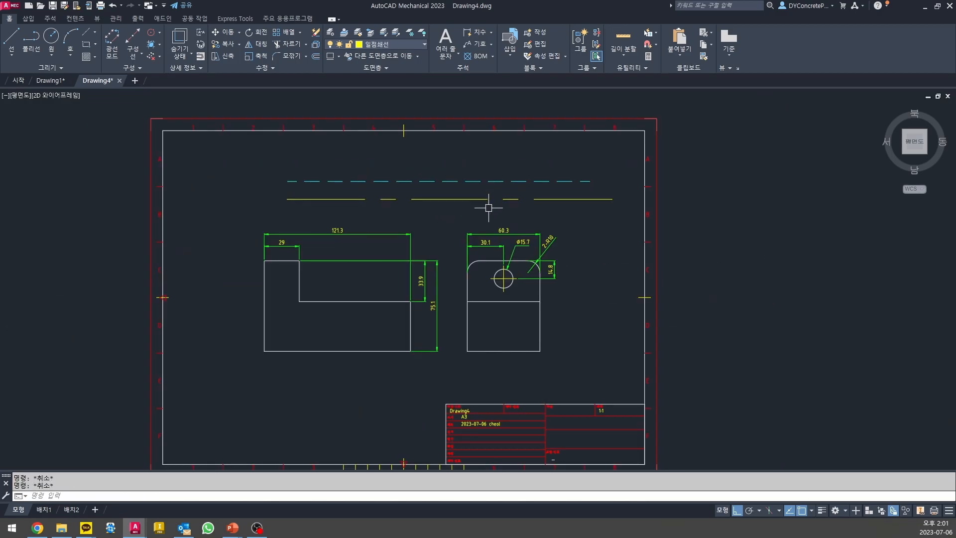
pyautogui.scroll(3, 504, 277)
pyautogui.scroll(-3, 504, 277)
pyautogui.scroll(2, 504, 274)
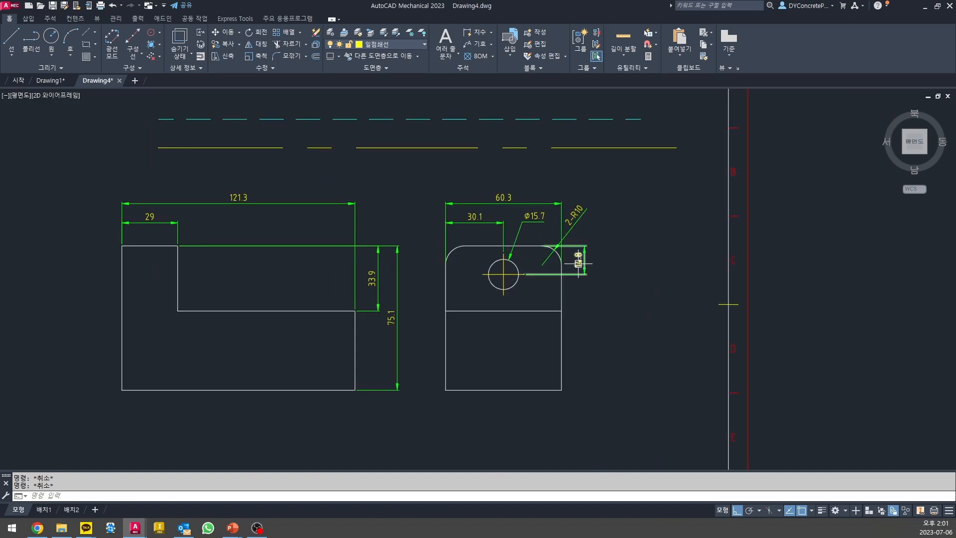
pyautogui.moveTo(502, 182); pyautogui.dragTo(502, 257, button='middle')
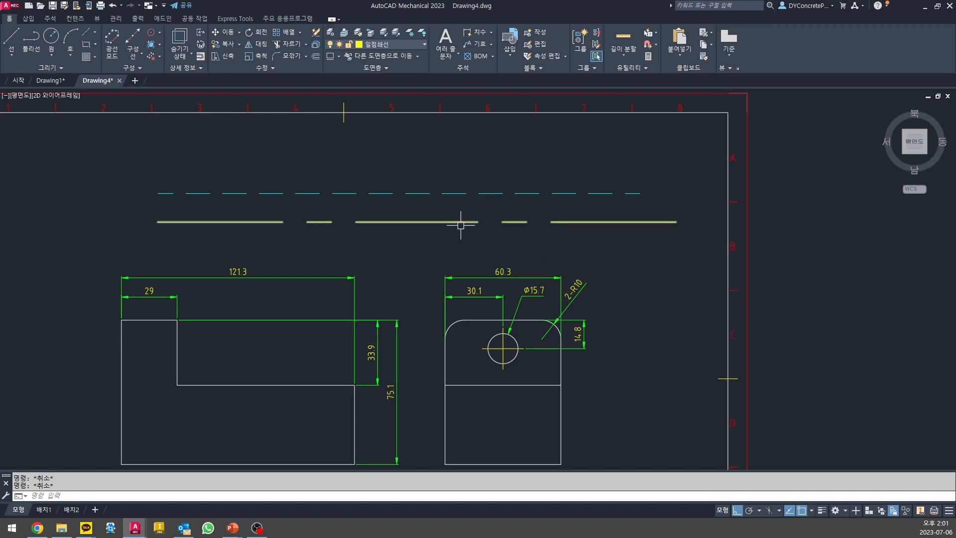
pyautogui.write('lt')
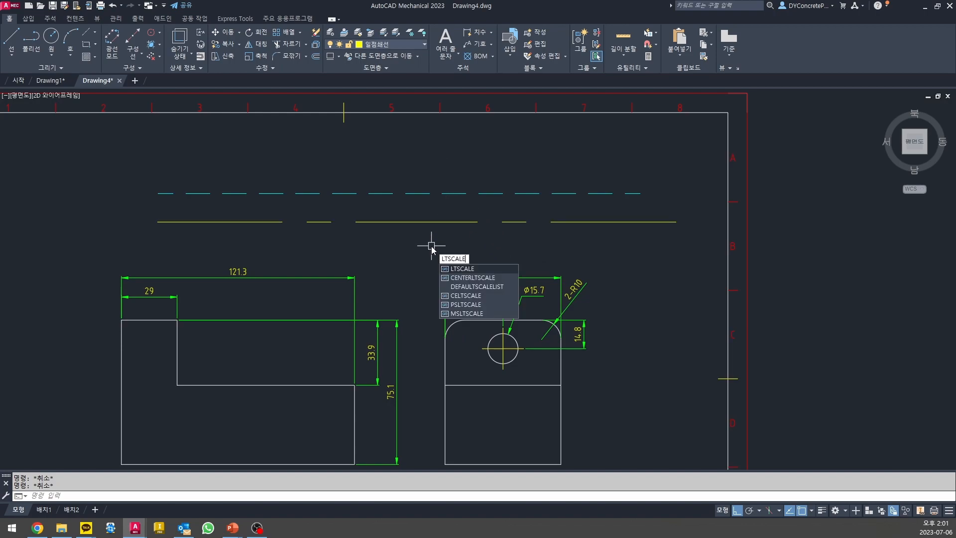
pyautogui.press('Return')
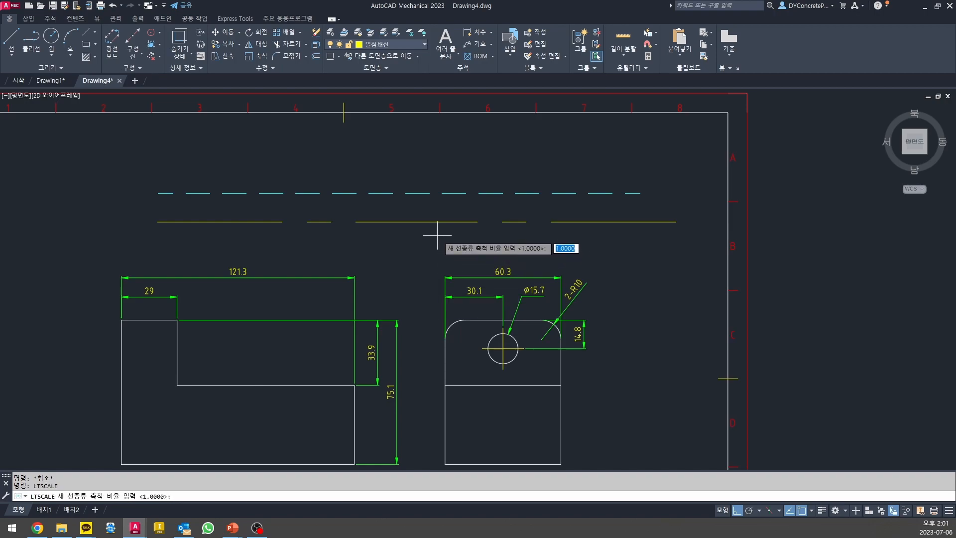
pyautogui.write('0.1')
pyautogui.press('Return')
pyautogui.press('Escape')
# - Compare the hole's centre lines at the new scale, and erase the two sample lines above the views
pyautogui.scroll(10, 501, 353)
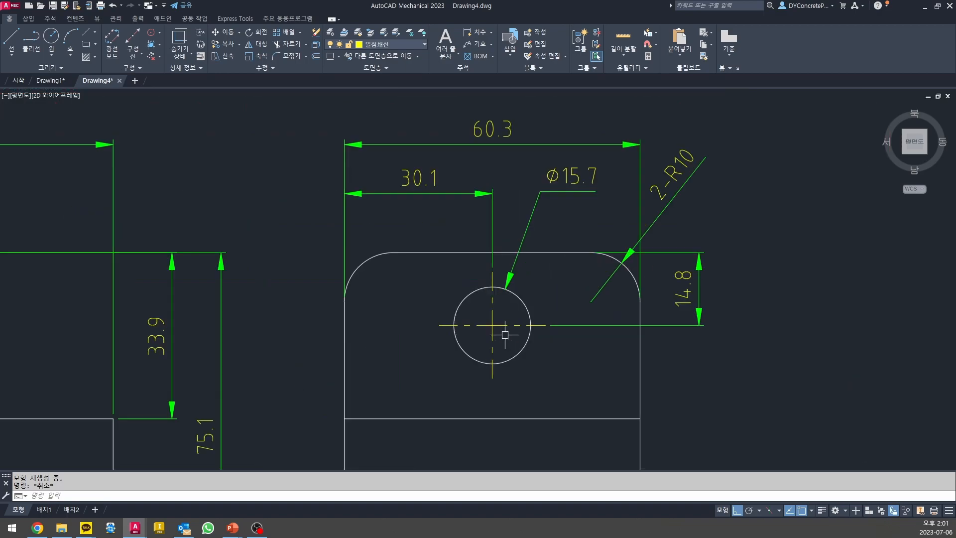
pyautogui.scroll(-10, 474, 317)
pyautogui.scroll(8, 474, 246)
pyautogui.write('e')
pyautogui.press('Return')
pyautogui.click(496, 266)
pyautogui.press('Escape')
pyautogui.press('Escape')
pyautogui.scroll(-5, 437, 186)
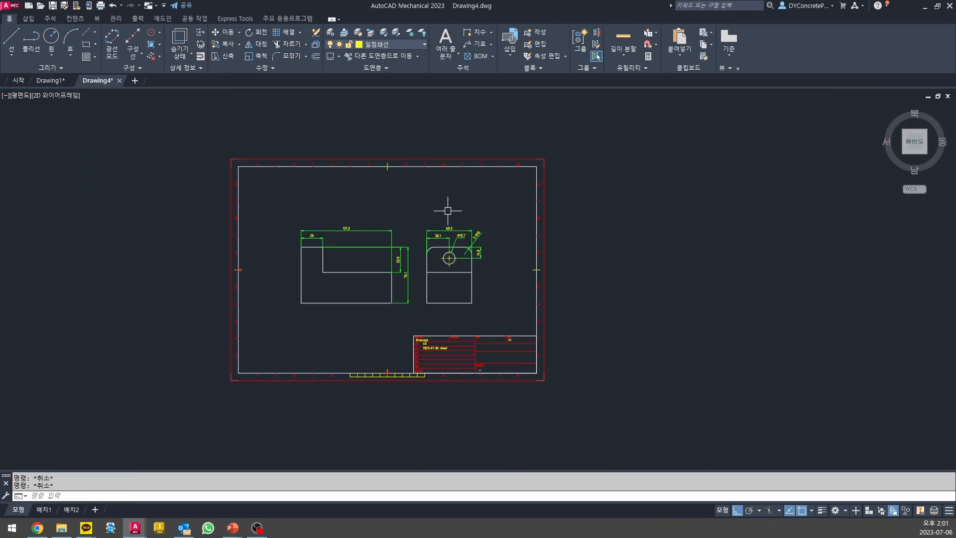
# - Draw a horizontal sample line on the 일점쇄선 layer above the two views and inspect its dash pattern
pyautogui.moveTo(446, 209); pyautogui.dragTo(456, 242, button='middle')
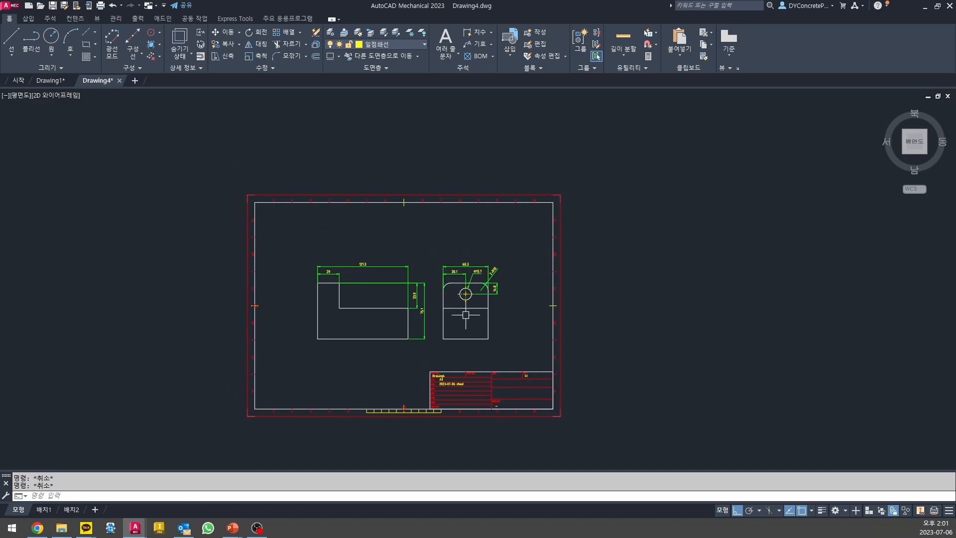
pyautogui.scroll(4, 463, 291)
pyautogui.scroll(6, 465, 294)
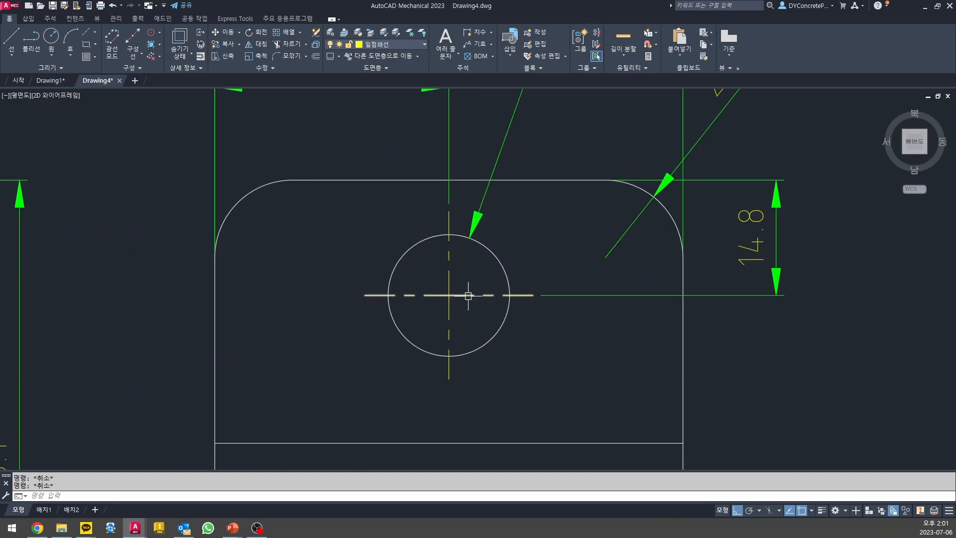
pyautogui.scroll(-4, 467, 295)
pyautogui.scroll(-4, 407, 241)
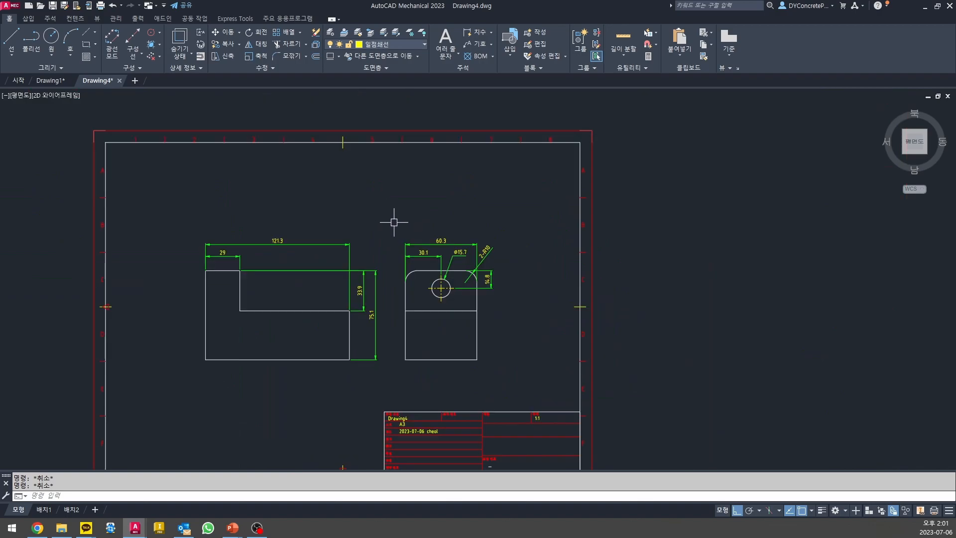
pyautogui.press('l')
pyautogui.press('space')
pyautogui.click(290, 196)
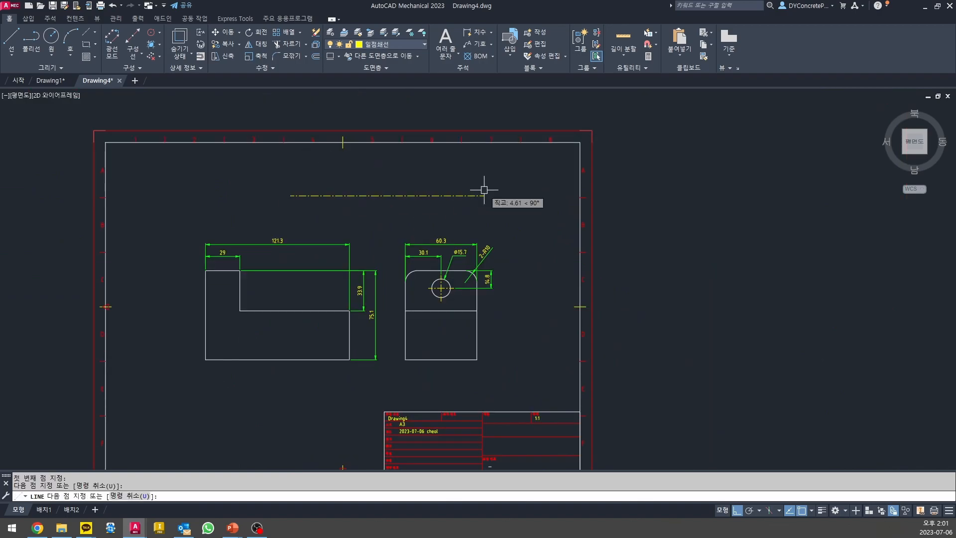
pyautogui.click(484, 194)
pyautogui.scroll(6, 387, 191)
pyautogui.scroll(-5, 395, 196)
# - End the line command and erase the horizontal chain line above the views
pyautogui.press('Escape')
pyautogui.press('e')
pyautogui.press('space')
pyautogui.click(384, 182)
pyautogui.press('Escape')
pyautogui.press('Escape')
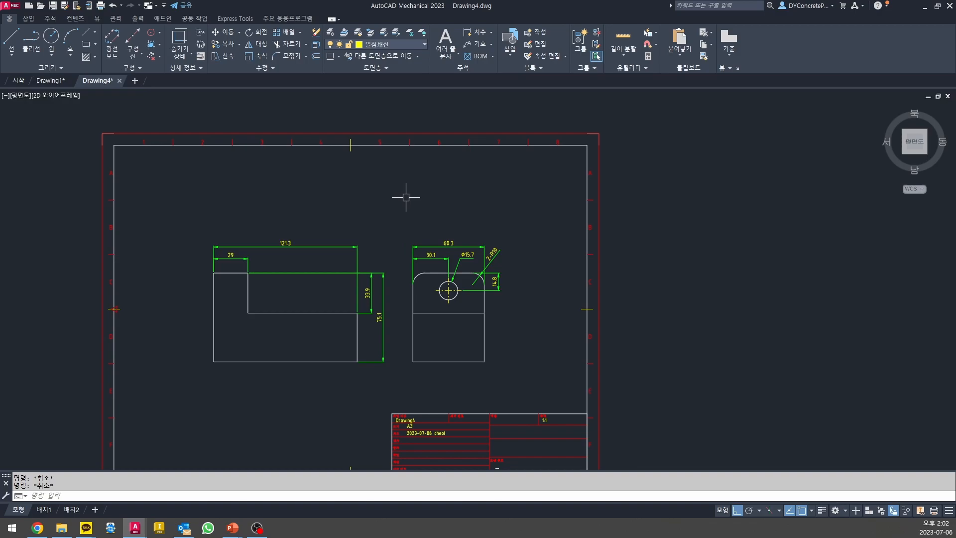
# - Inspect the hole's centre lines up close and review the whole dimensioned A3 sheet
pyautogui.scroll(8, 434, 232)
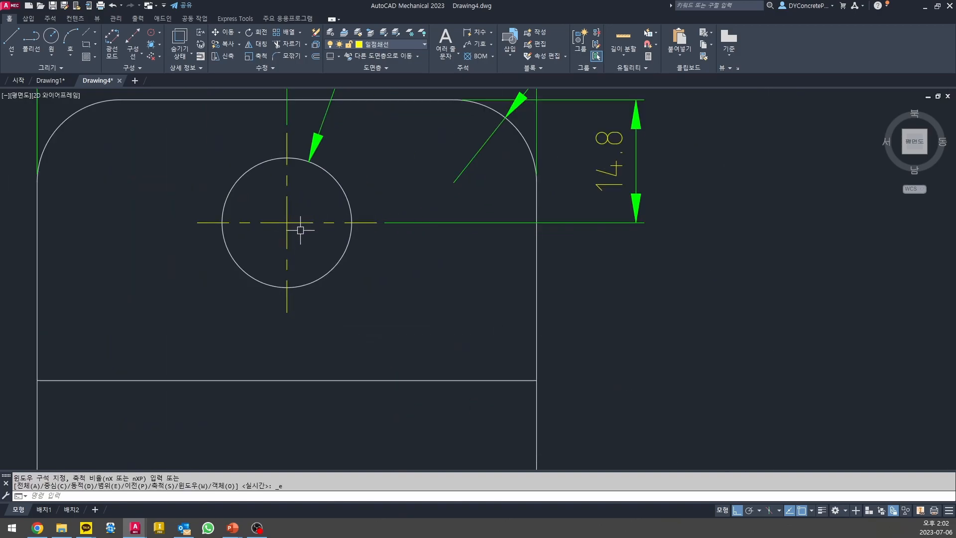
pyautogui.scroll(-3, 301, 229)
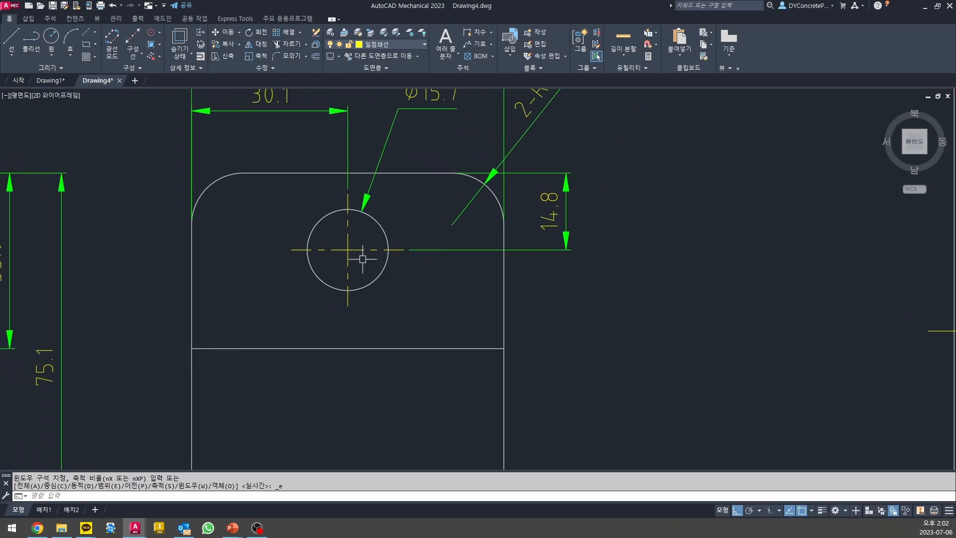
pyautogui.scroll(-6, 367, 260)
pyautogui.scroll(2, 356, 192)
pyautogui.scroll(-3, 404, 169)
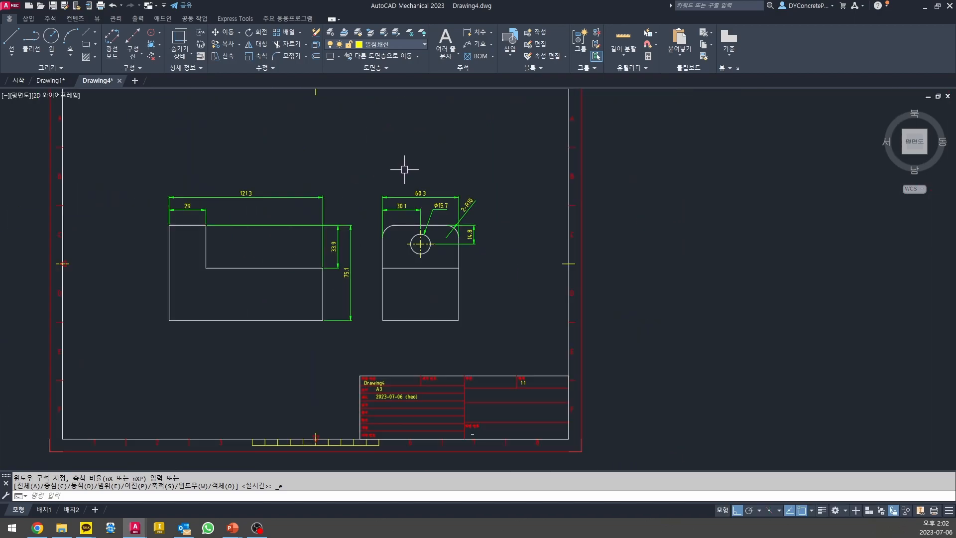
pyautogui.press('Escape')
pyautogui.press('Escape')
pyautogui.middleClick(385, 161)
pyautogui.middleClick(385, 161)
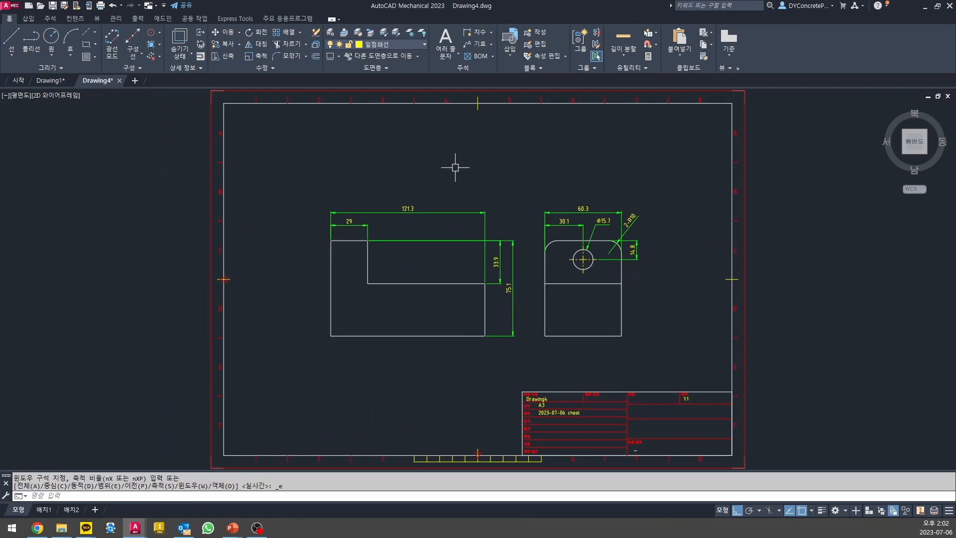
pyautogui.moveTo(454, 167); pyautogui.dragTo(453, 168, button='middle')
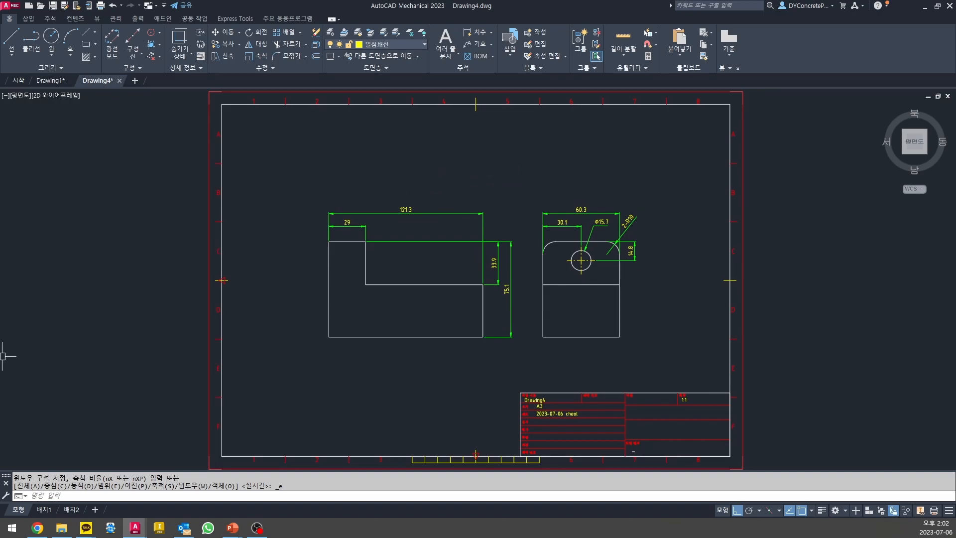
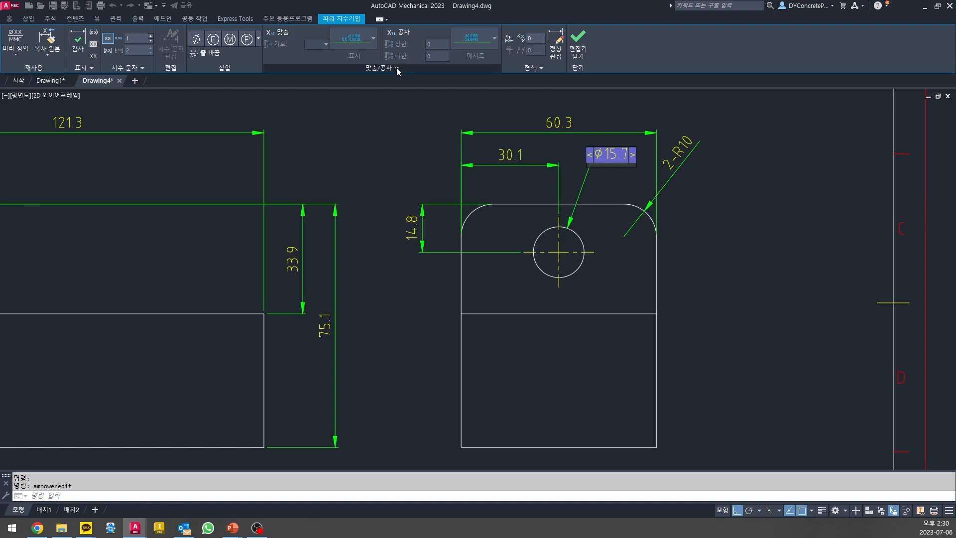
# - Add a deviation tolerance of +0.1/-0.1 to the hole's diameter dimension in the side view
pyautogui.click(397, 68)
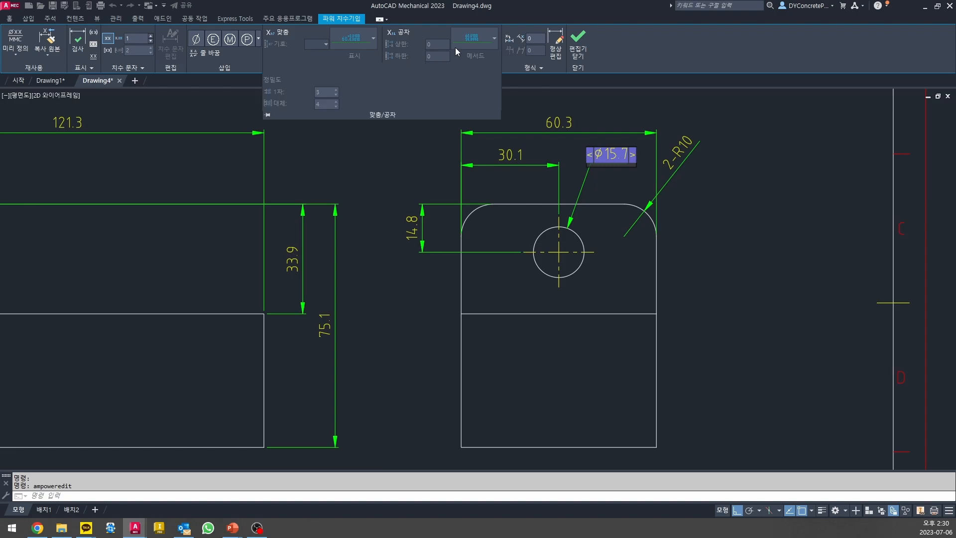
pyautogui.click(412, 31)
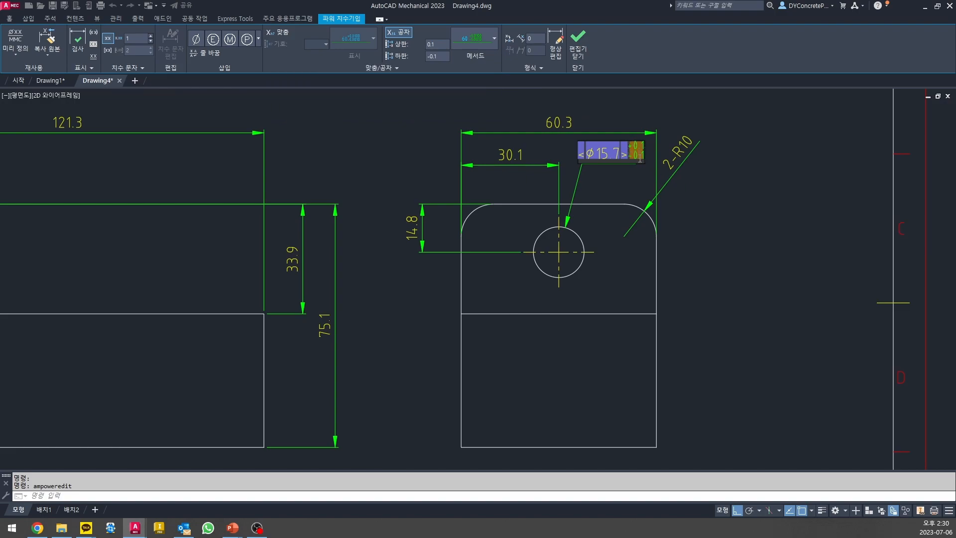
pyautogui.click(436, 43)
pyautogui.click(431, 56)
pyautogui.click(634, 181)
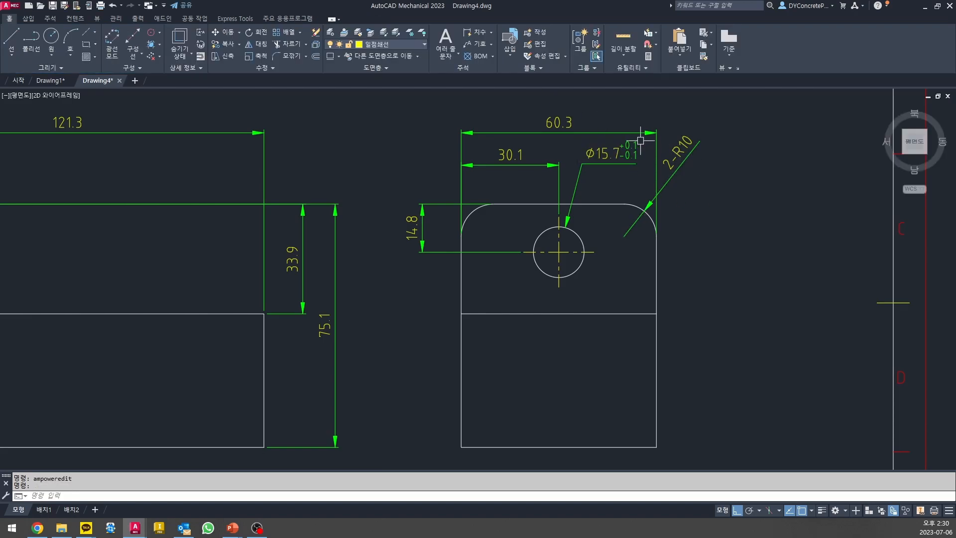
pyautogui.scroll(4, 637, 155)
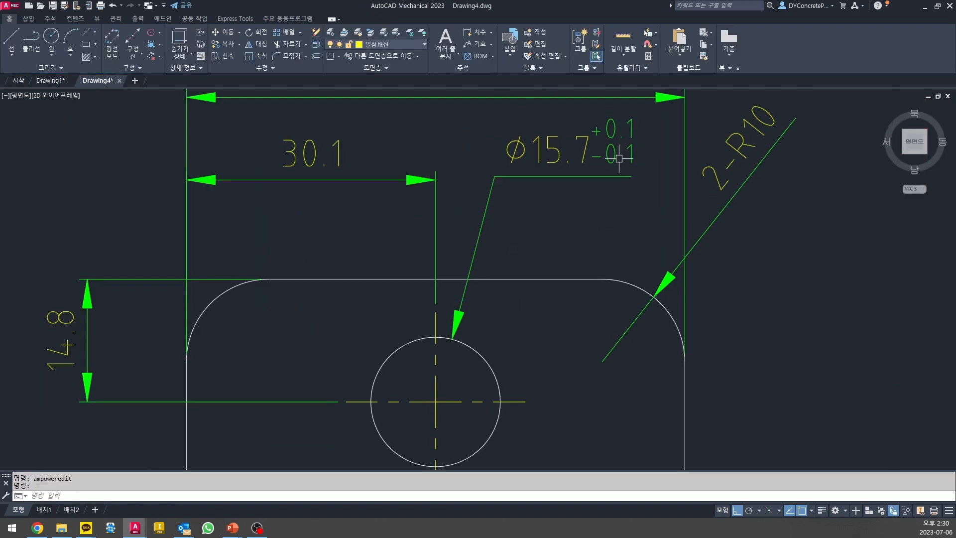
# - Change the tolerance display method of the hole's diameter dimension to the symmetric ±0.1 format
pyautogui.doubleClick(615, 130)
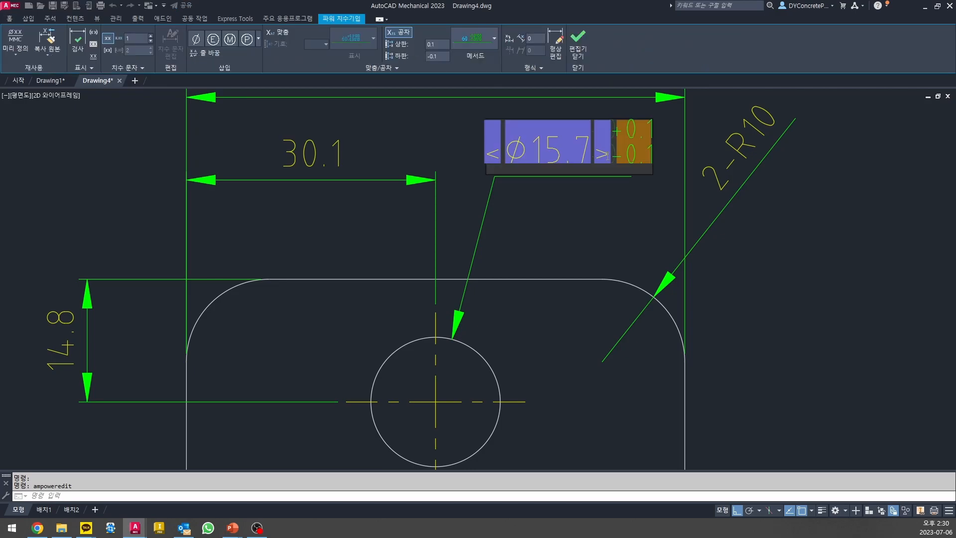
pyautogui.click(493, 39)
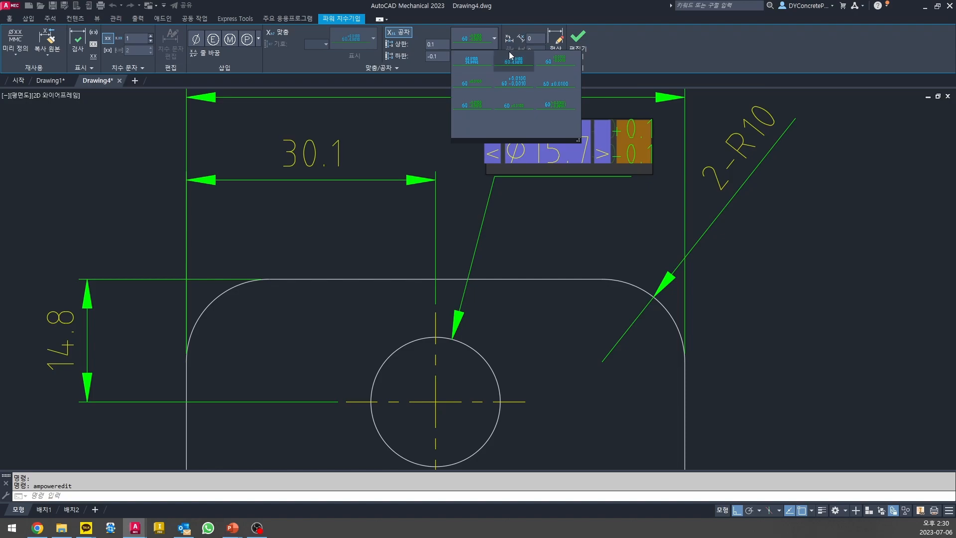
pyautogui.click(476, 84)
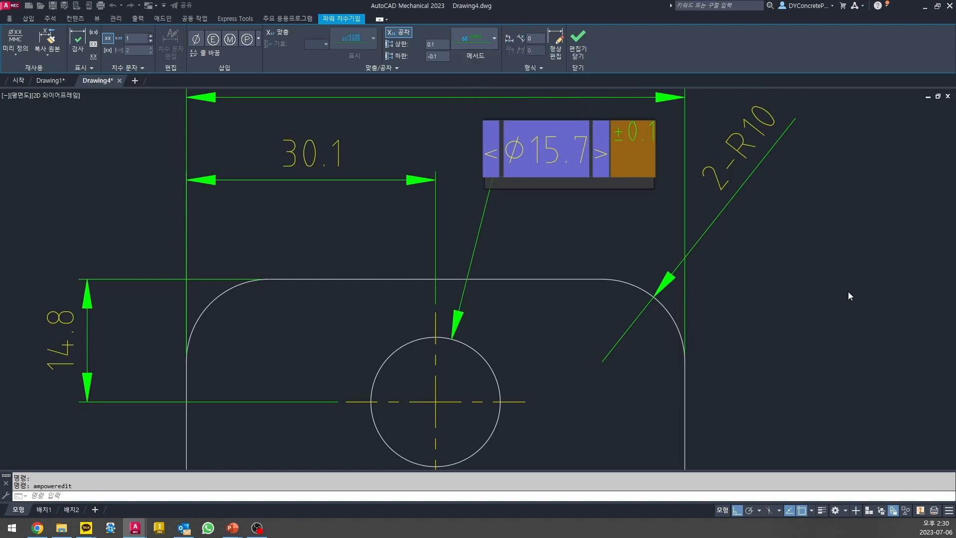
pyautogui.click(847, 291)
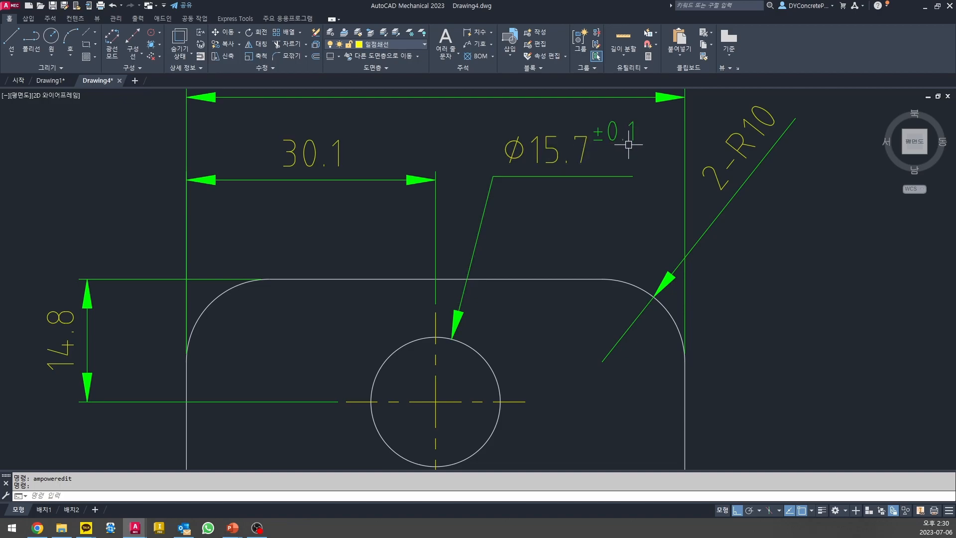
# - Replace the tolerance on the hole's diameter dimension with an H7 hole fit
pyautogui.doubleClick(628, 144)
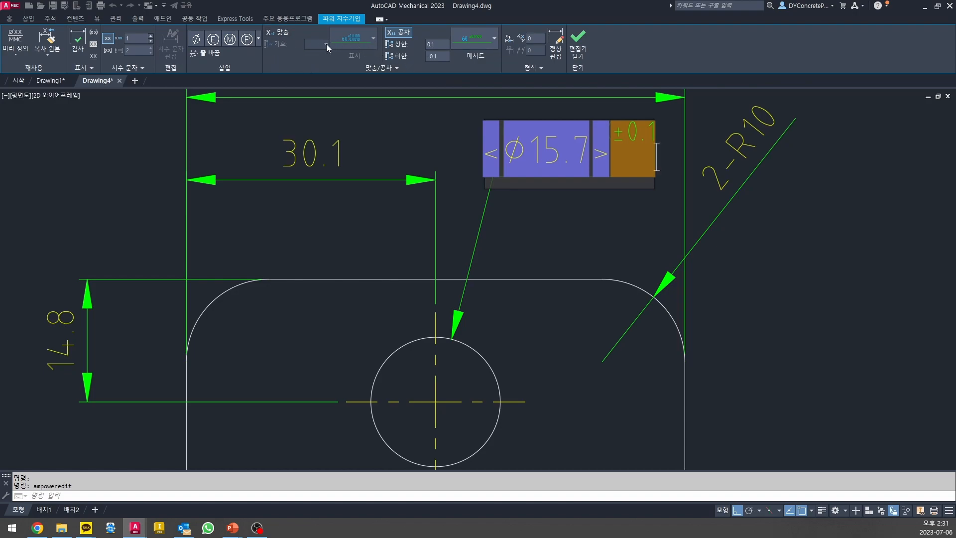
pyautogui.click(277, 32)
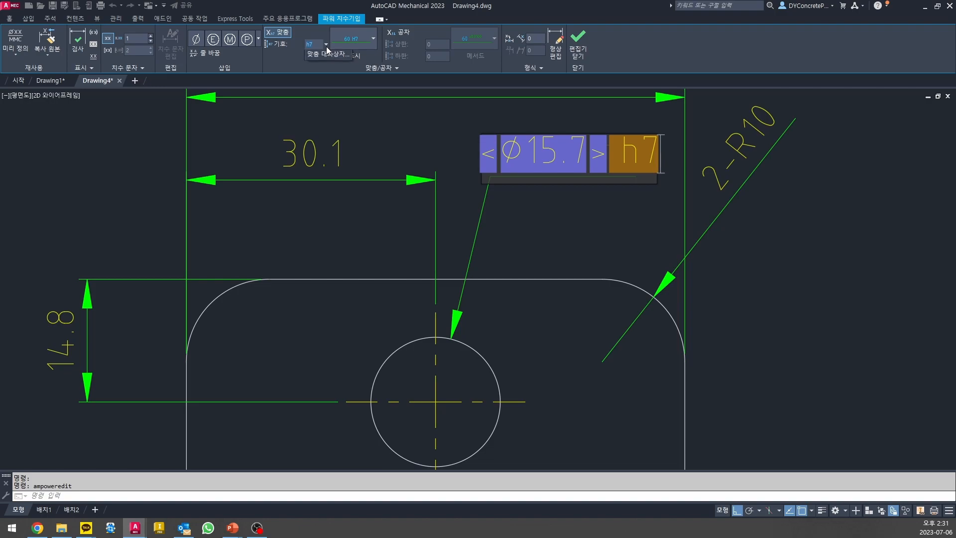
pyautogui.click(327, 57)
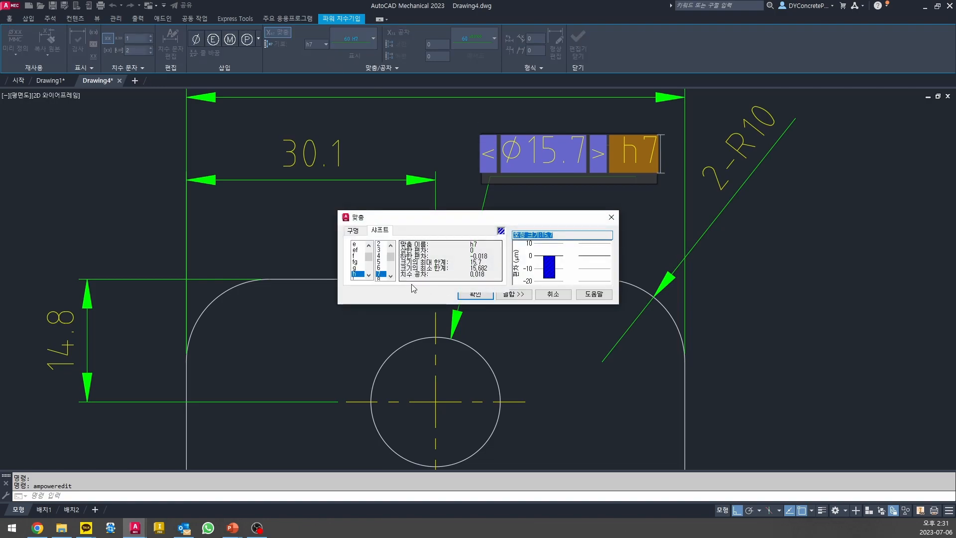
pyautogui.click(357, 231)
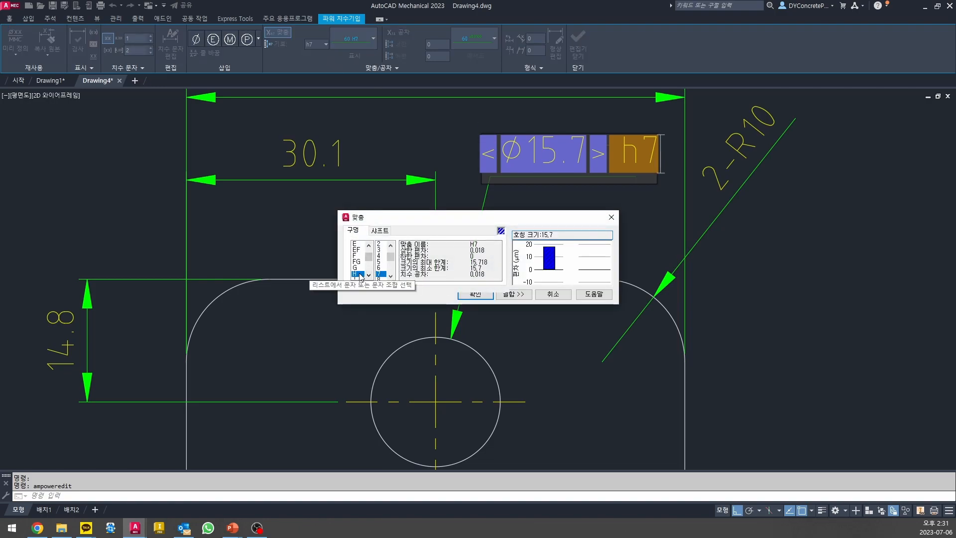
pyautogui.click(474, 294)
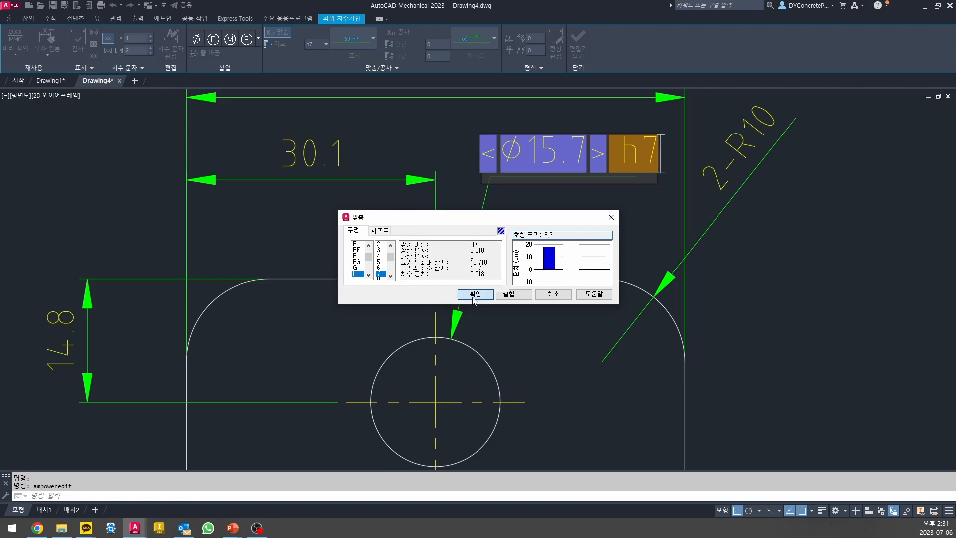
pyautogui.click(635, 220)
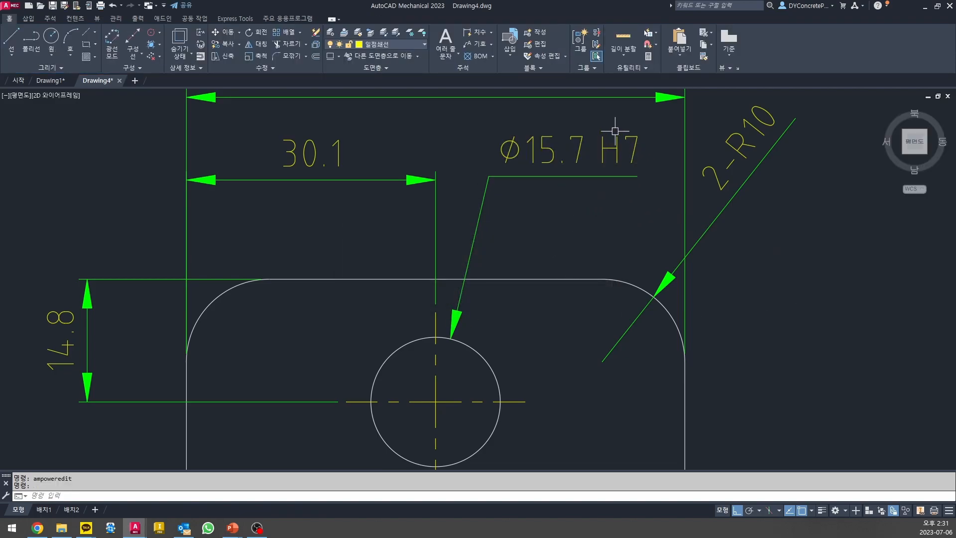
# - Set the hole diameter's fit display to show the H7 symbol followed by its upper and lower deviations
pyautogui.doubleClick(649, 161)
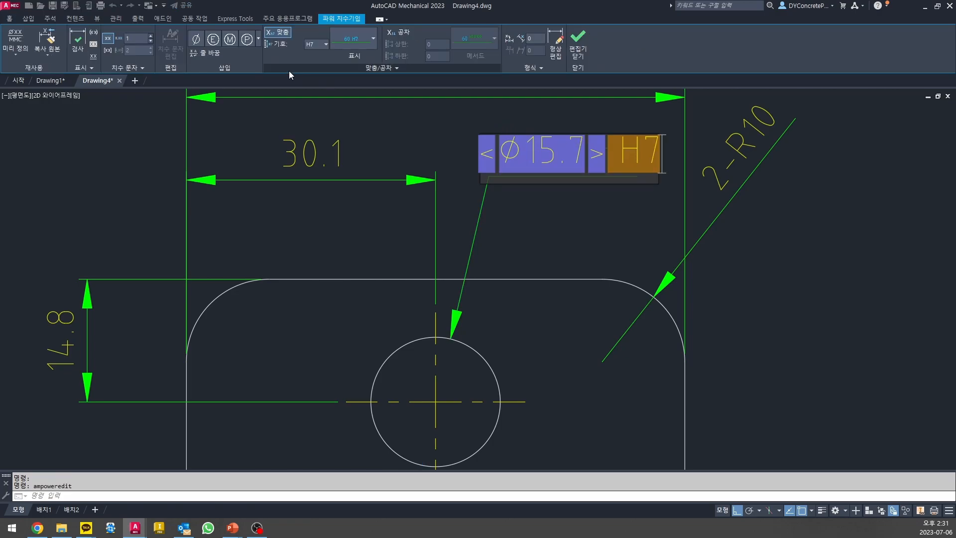
pyautogui.click(371, 39)
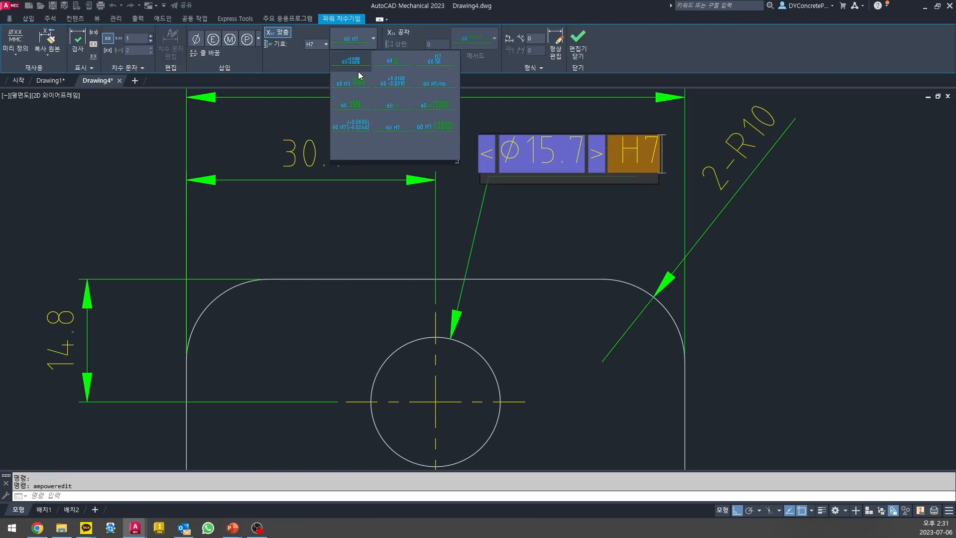
pyautogui.click(363, 85)
pyautogui.click(755, 253)
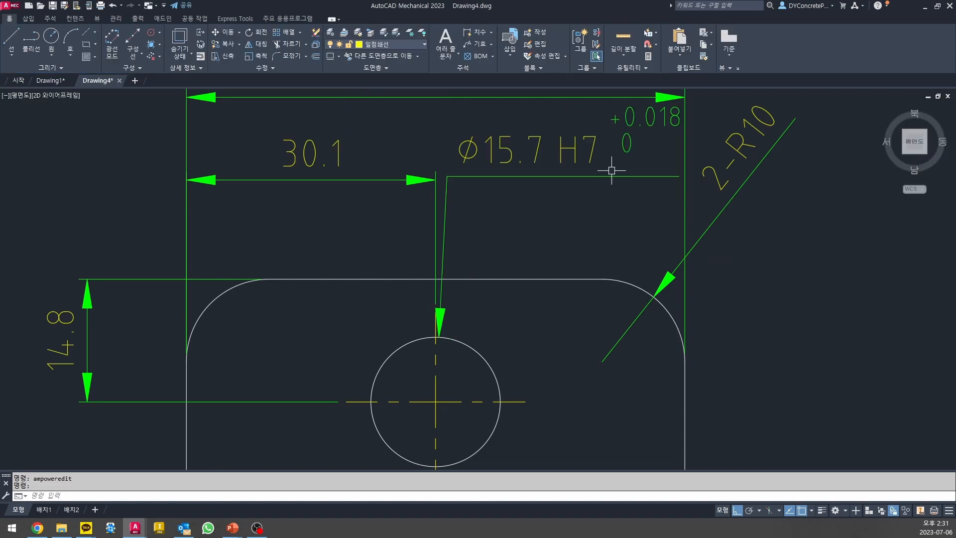
# - Try to move the hole's diameter dimension text above the side view's overall width dimension
pyautogui.moveTo(658, 179); pyautogui.dragTo(591, 291, button='middle')
pyautogui.scroll(-5, 577, 281)
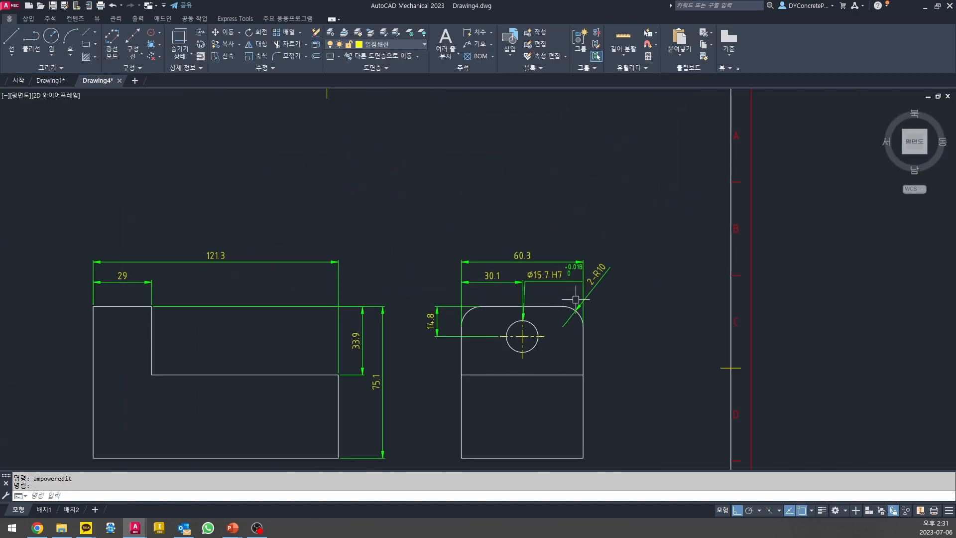
pyautogui.scroll(3, 573, 289)
pyautogui.click(529, 251)
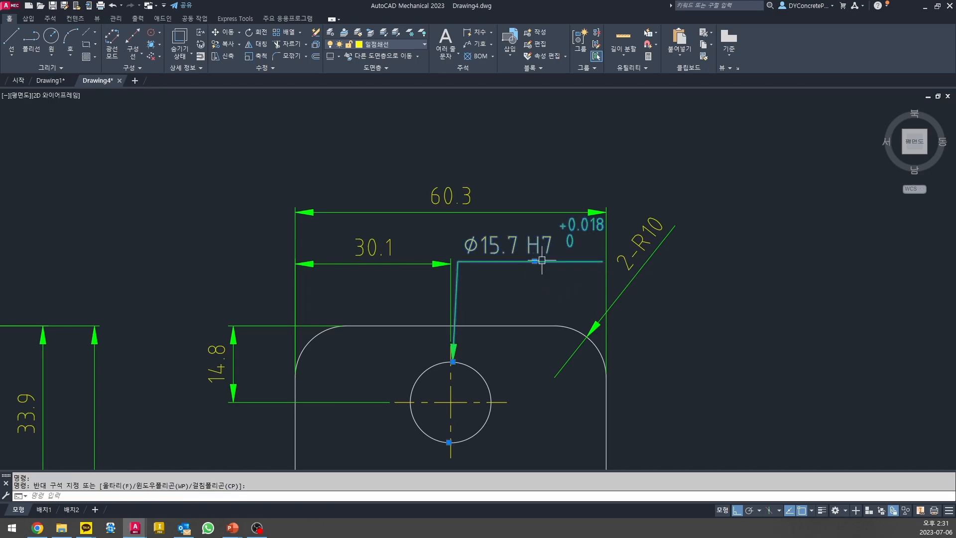
pyautogui.click(534, 261)
pyautogui.scroll(-6, 537, 261)
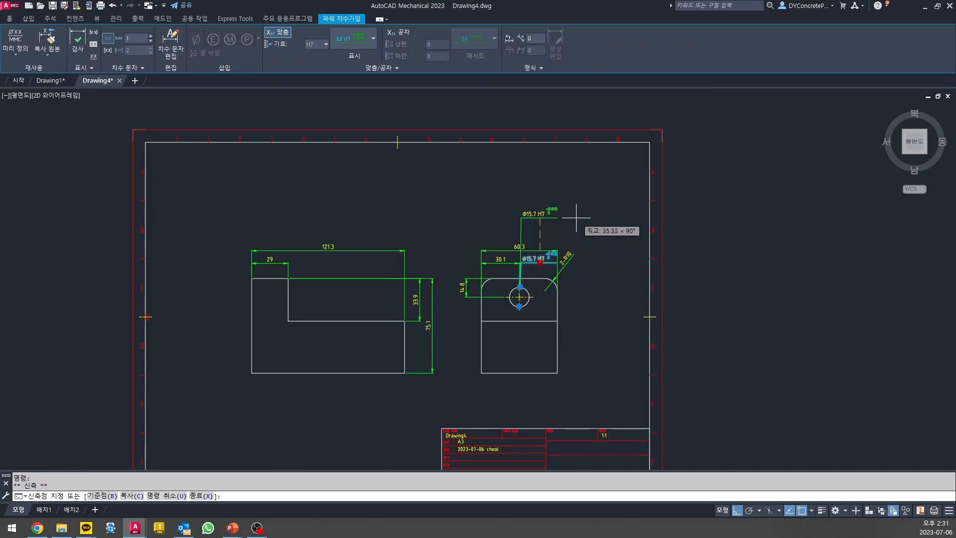
pyautogui.press('Escape')
pyautogui.moveTo(471, 186); pyautogui.dragTo(488, 224, button='middle')
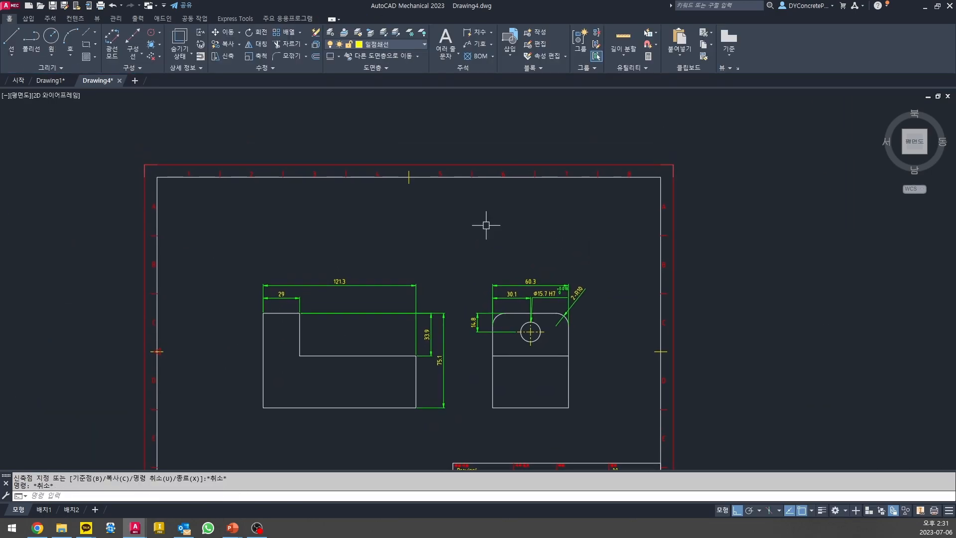
pyautogui.write('c')
pyautogui.press('Return')
pyautogui.click(528, 218)
pyautogui.press('Escape')
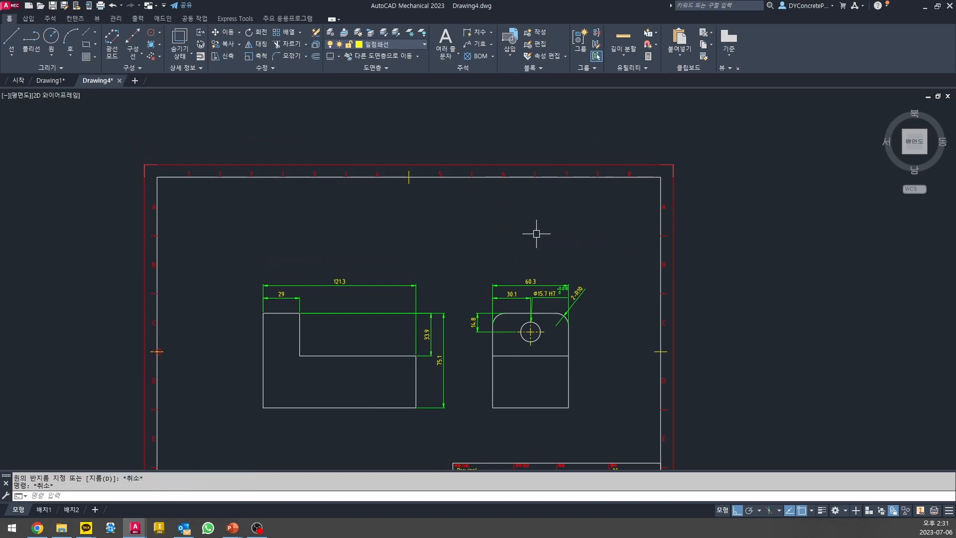
# - Make AM_0 the current layer and draw a sample circle about 63 mm in diameter above the two views
pyautogui.scroll(-4, 584, 229)
pyautogui.click(424, 45)
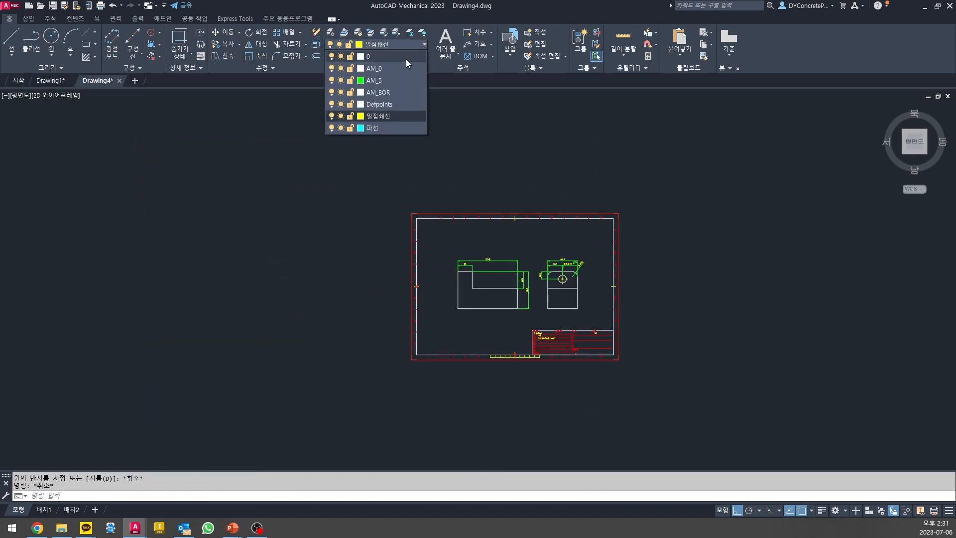
pyautogui.click(381, 67)
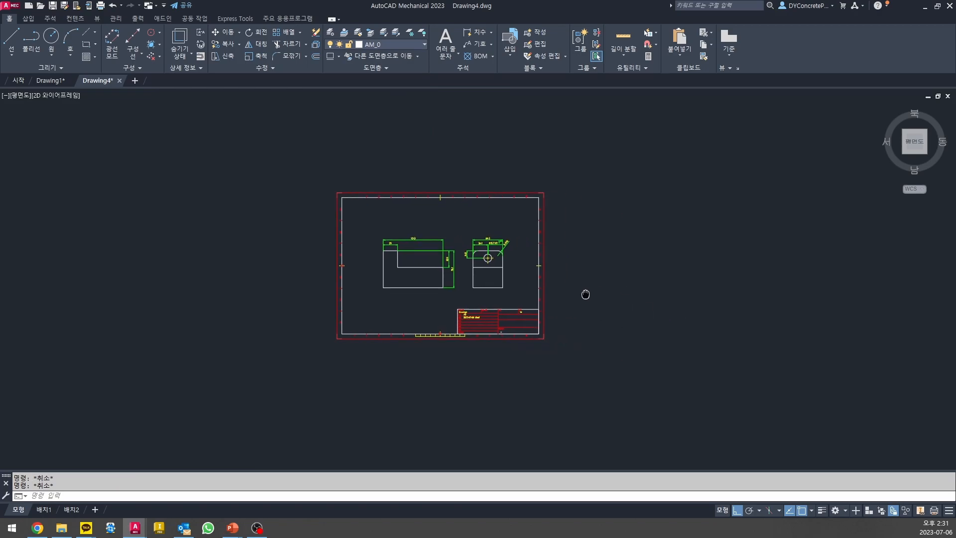
pyautogui.scroll(4, 547, 272)
pyautogui.write('c')
pyautogui.press('Return')
pyautogui.click(511, 187)
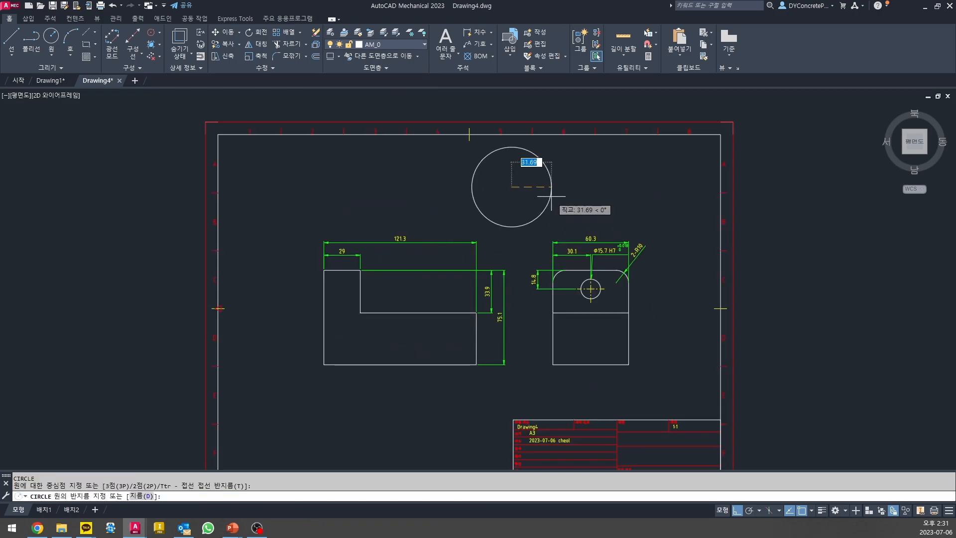
pyautogui.click(550, 194)
pyautogui.press('Escape')
pyautogui.press('Escape')
# - Add a diameter power dimension to the sample circle, with the text outside its upper right edge
pyautogui.write('d')
pyautogui.press('Return')
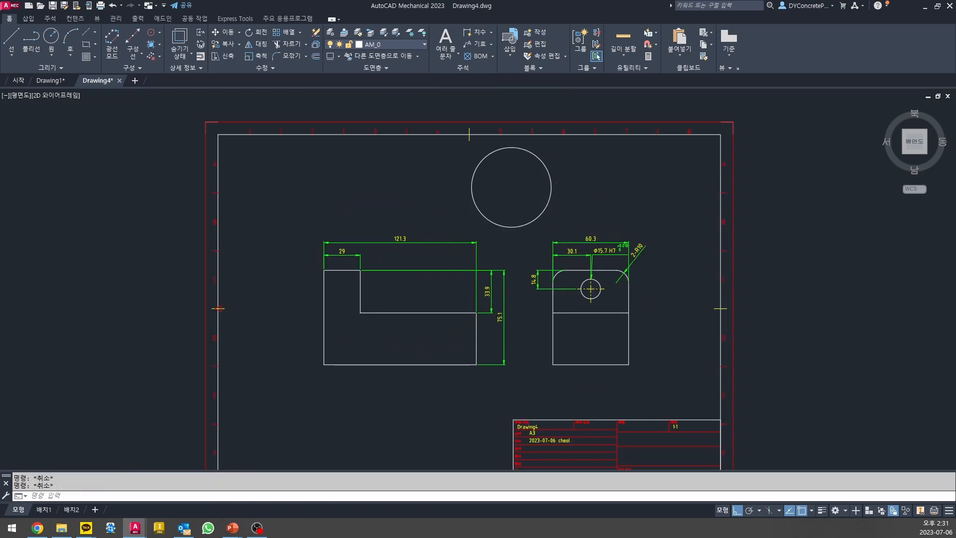
pyautogui.press('Return')
pyautogui.click(549, 172)
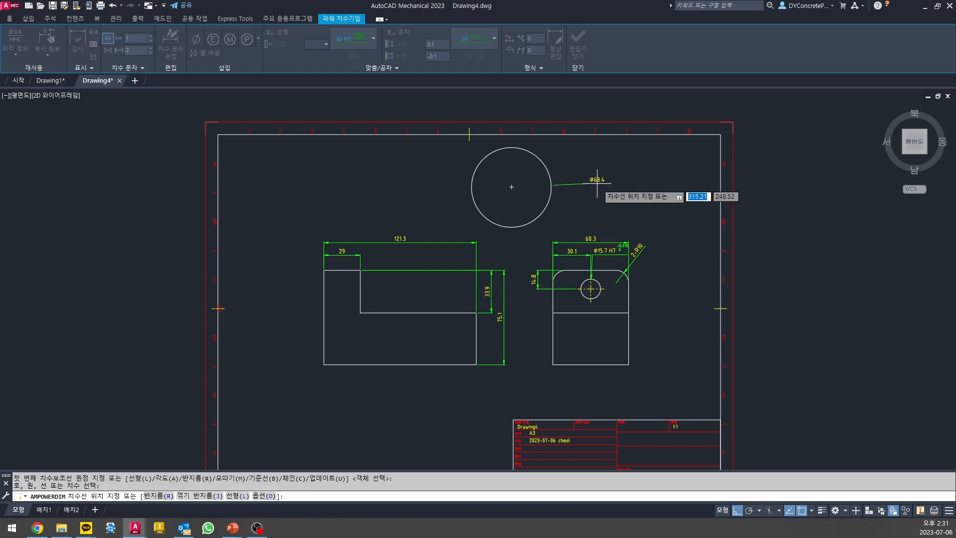
pyautogui.click(572, 165)
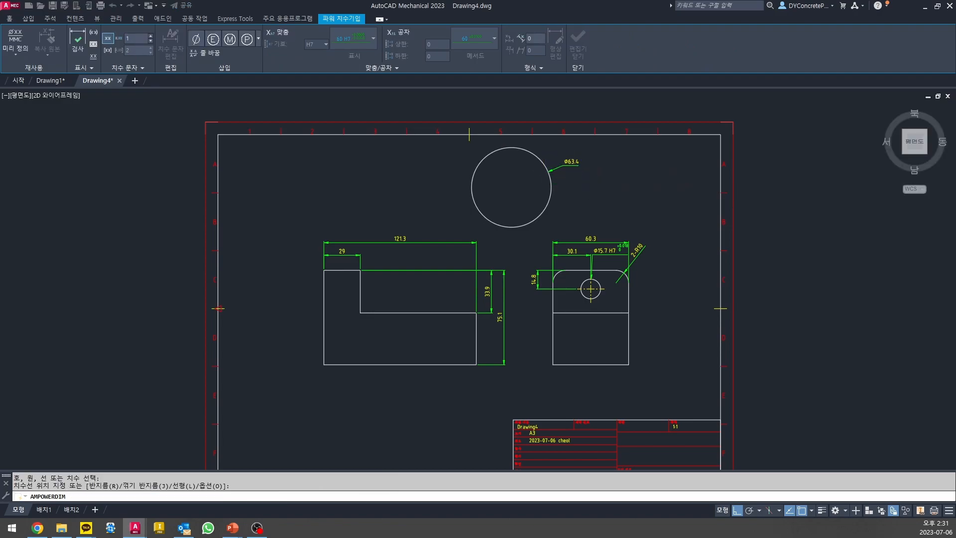
pyautogui.press('Escape')
# - Add an H7 hole fit to the sample circle's diameter dimension
pyautogui.scroll(5, 553, 162)
pyautogui.doubleClick(623, 177)
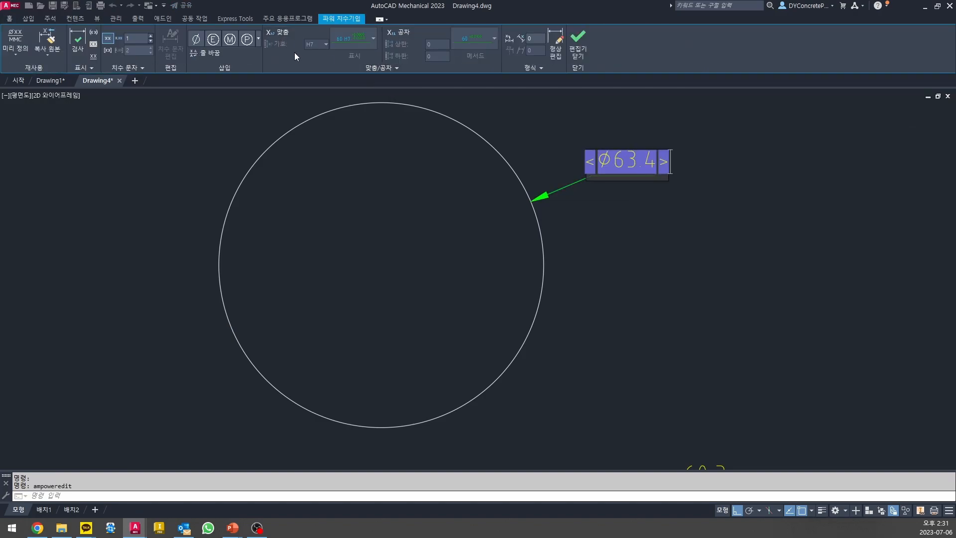
pyautogui.click(285, 35)
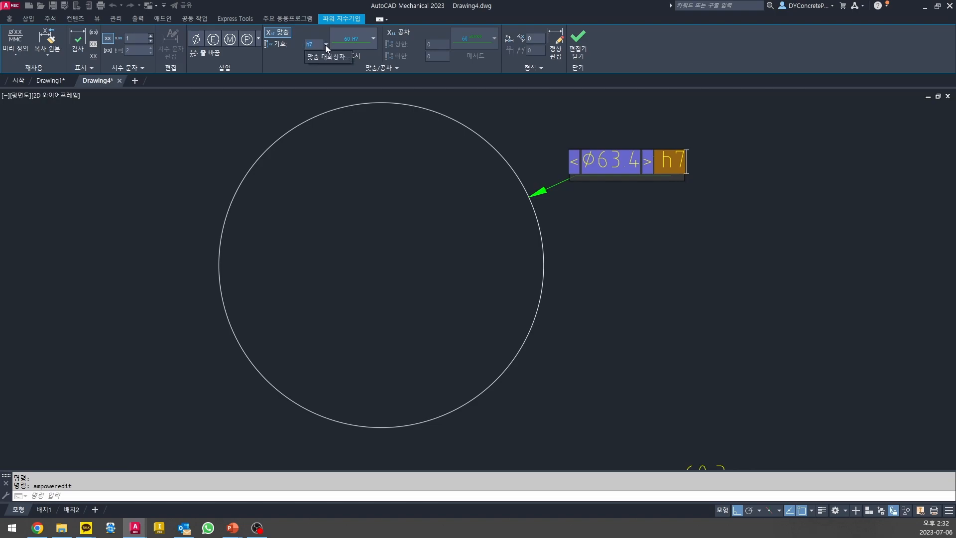
pyautogui.click(330, 55)
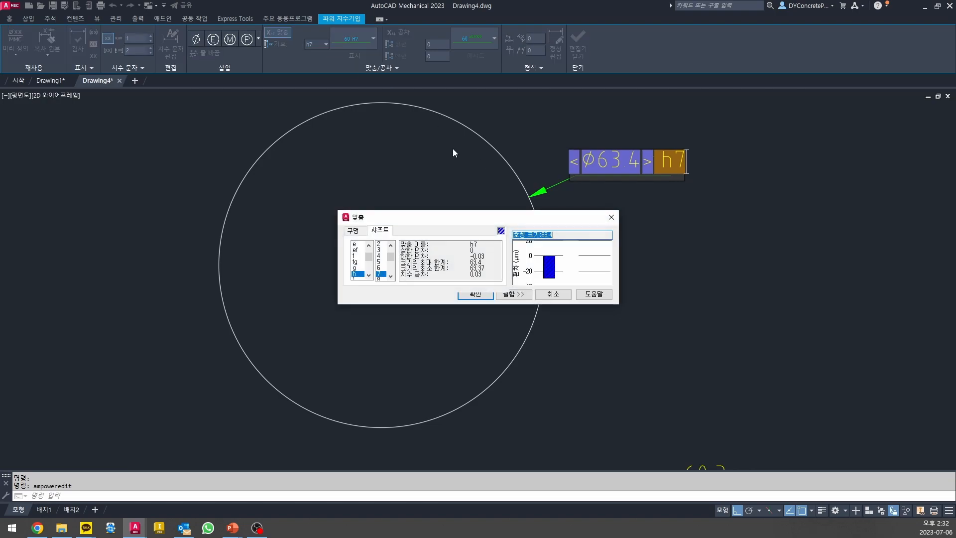
pyautogui.click(355, 232)
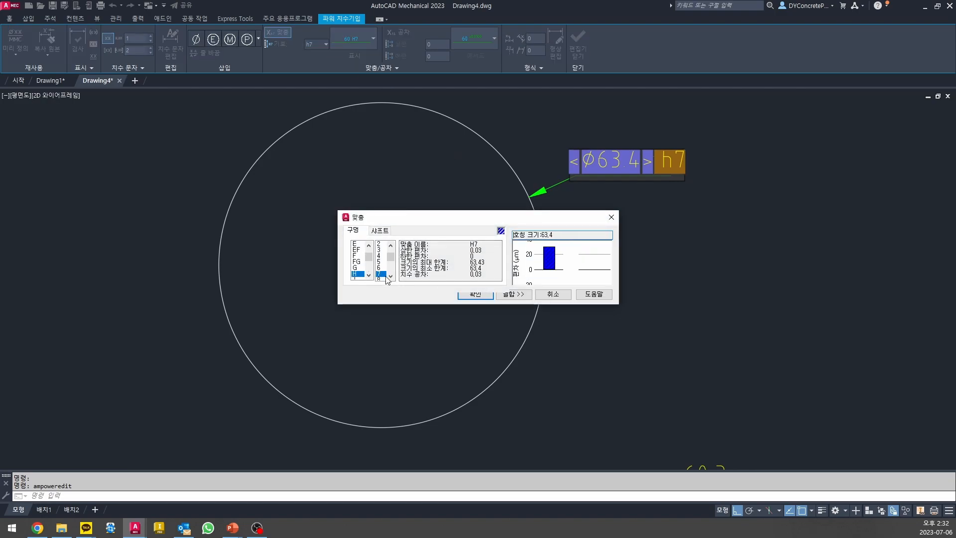
pyautogui.click(475, 295)
pyautogui.click(663, 229)
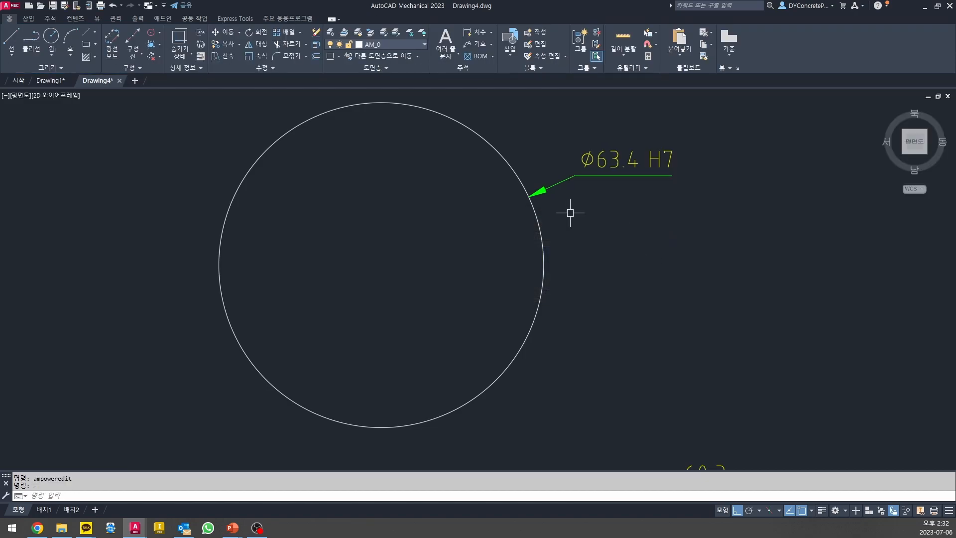
pyautogui.press('Escape')
# - Show the limit deviations beside the H7 fit on the sample circle's diameter dimension
pyautogui.scroll(5, 598, 210)
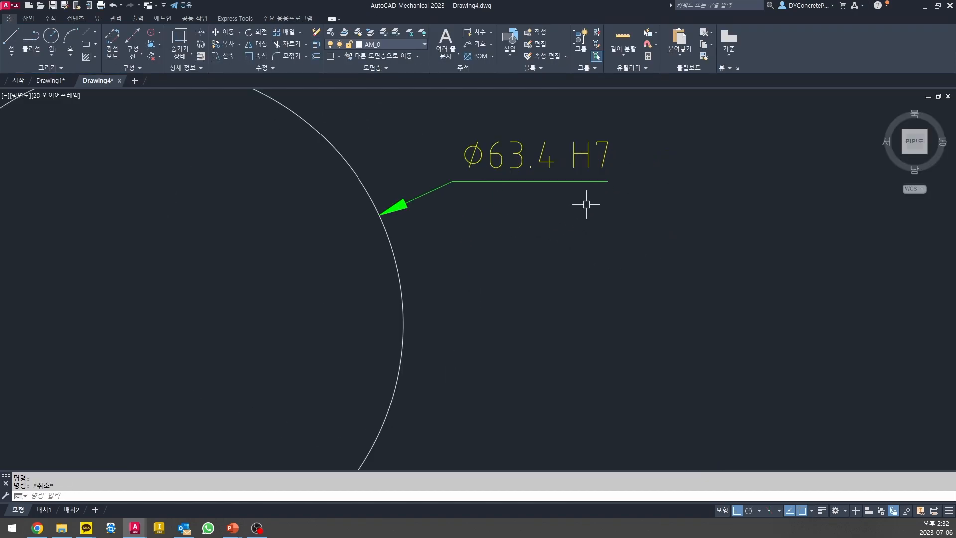
pyautogui.doubleClick(574, 168)
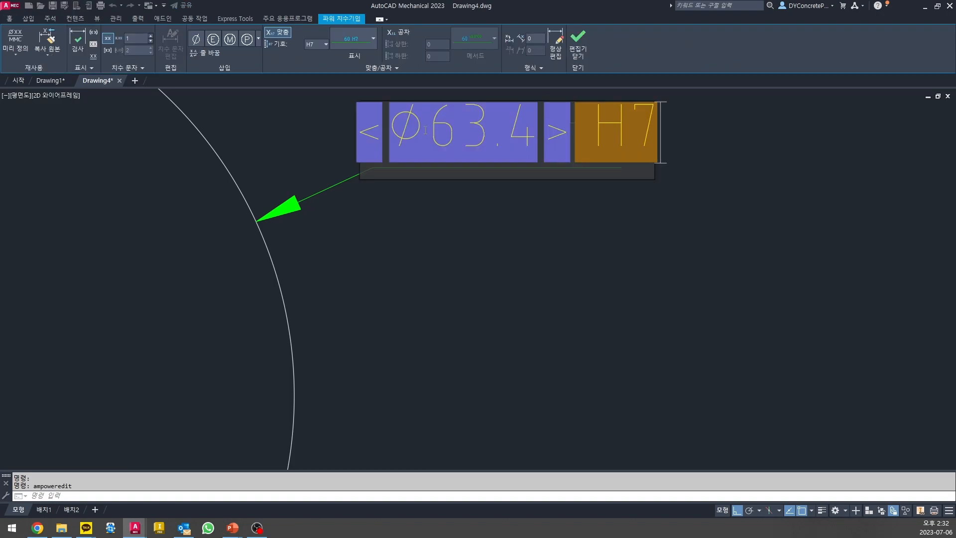
pyautogui.click(373, 39)
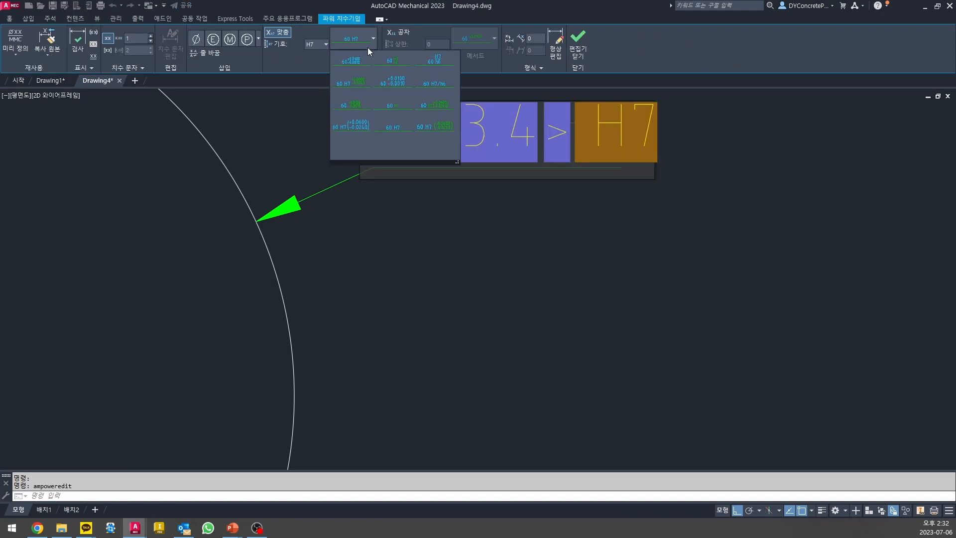
pyautogui.click(361, 82)
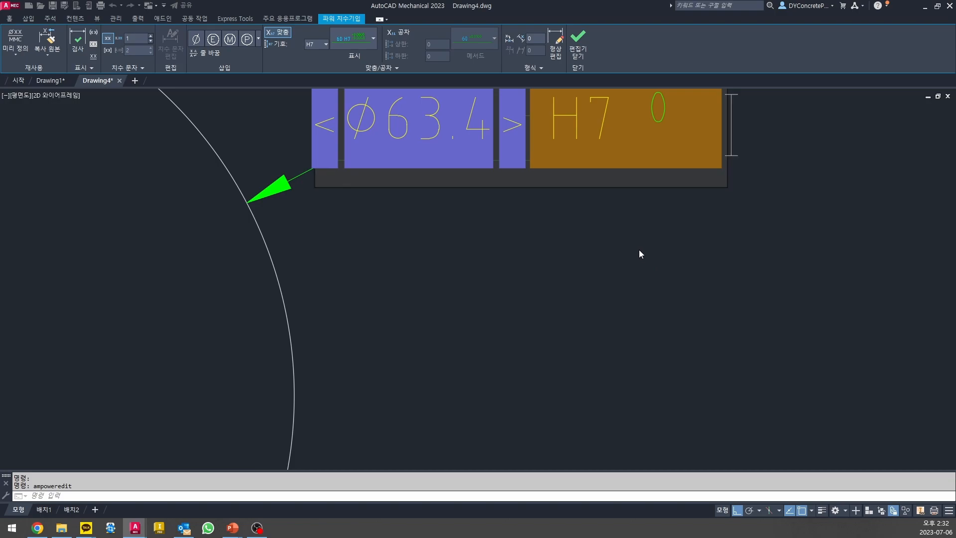
pyautogui.click(626, 250)
pyautogui.scroll(-3, 622, 242)
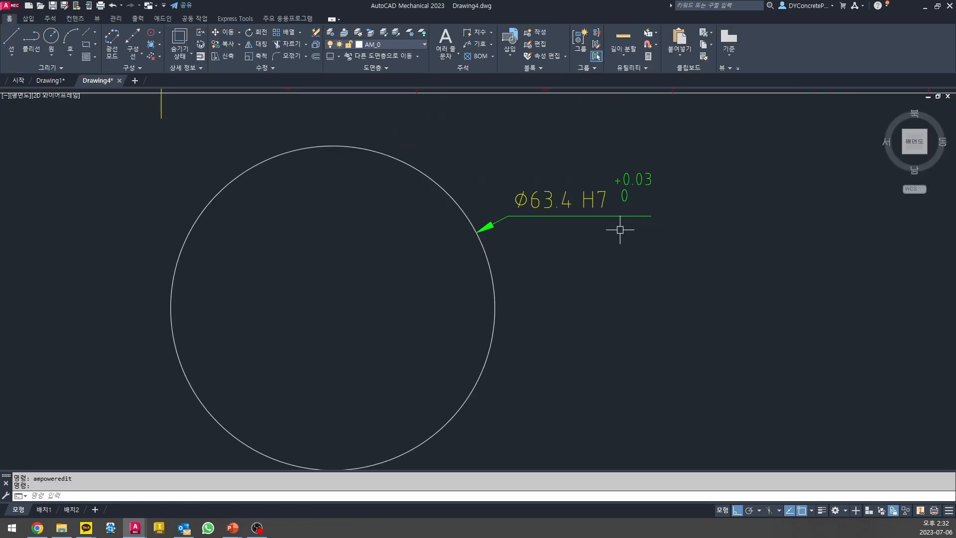
pyautogui.moveTo(620, 230); pyautogui.dragTo(625, 208, button='middle')
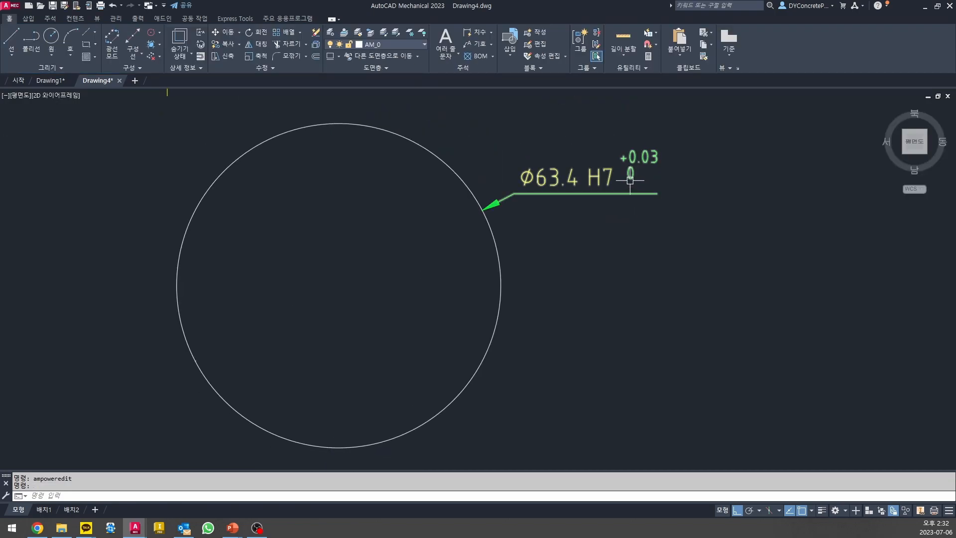
pyautogui.press('Escape')
# - Erase the sample circle and its diameter dimension above the two views
pyautogui.scroll(-4, 522, 223)
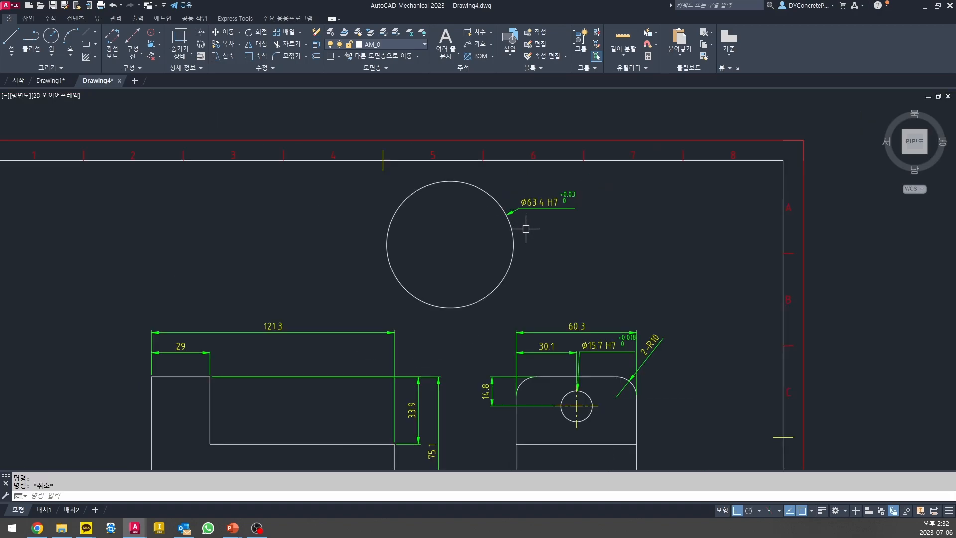
pyautogui.write('e')
pyautogui.press('space')
pyautogui.click(597, 246)
pyautogui.click(499, 196)
pyautogui.press('space')
# - Draw a circle with a radius of 60 mm above the two views
pyautogui.write('c')
pyautogui.press('space')
pyautogui.click(481, 233)
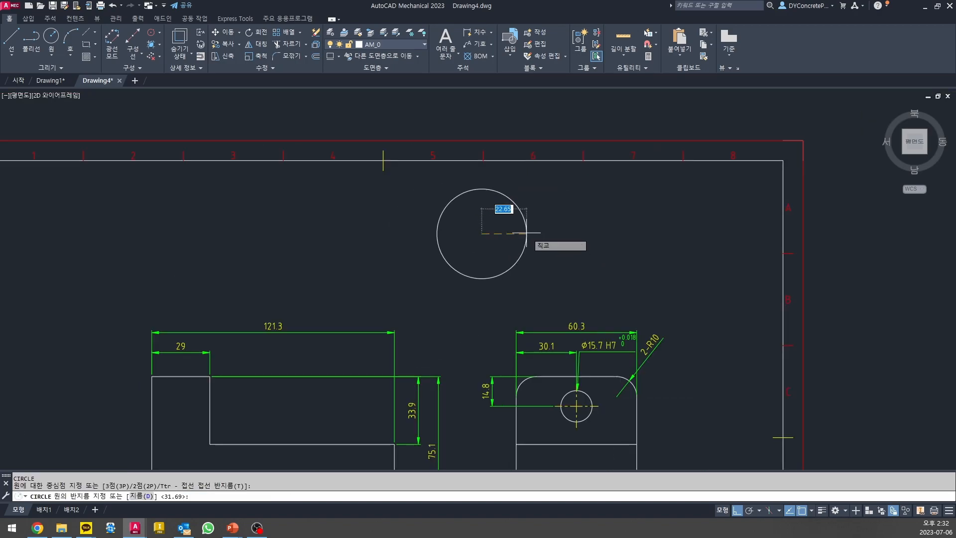
pyautogui.write('60')
pyautogui.press('Return')
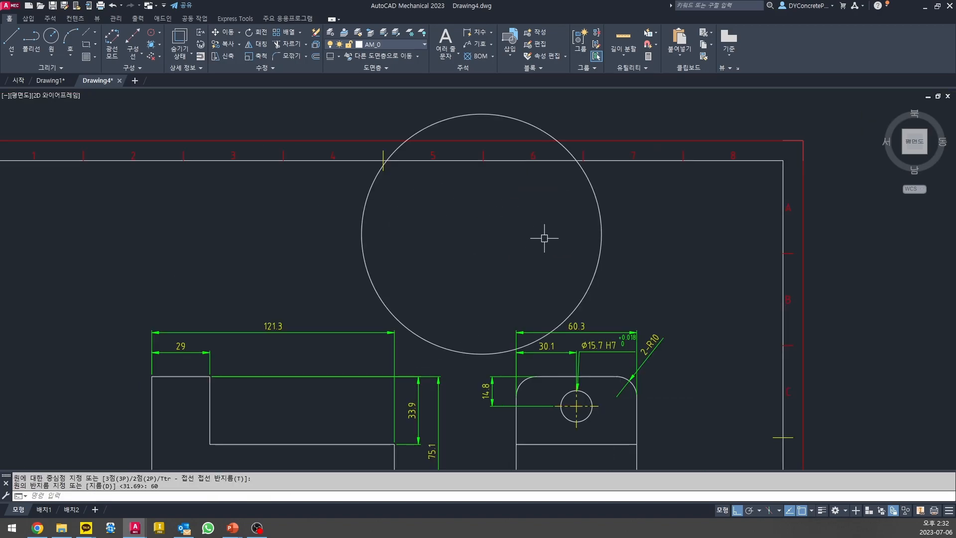
# - Scale the new circle by a factor of 0.5 about its centre
pyautogui.scroll(-2, 533, 262)
pyautogui.scroll(1, 550, 256)
pyautogui.write('sc')
pyautogui.press('space')
pyautogui.click(580, 273)
pyautogui.click(553, 260)
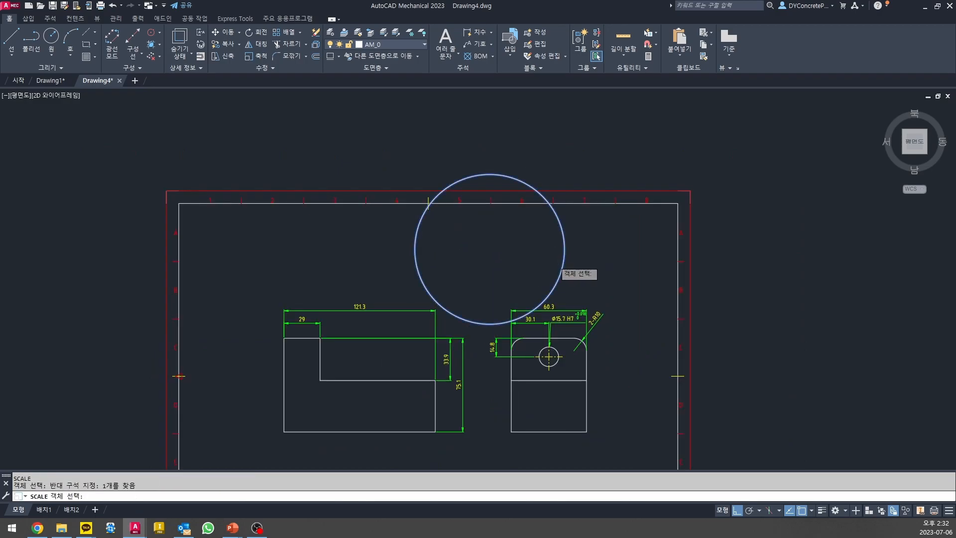
pyautogui.press('space')
pyautogui.keyDown('shift'); pyautogui.rightClick(554, 261); pyautogui.keyUp('shift')
pyautogui.click(566, 277)
pyautogui.click(561, 226)
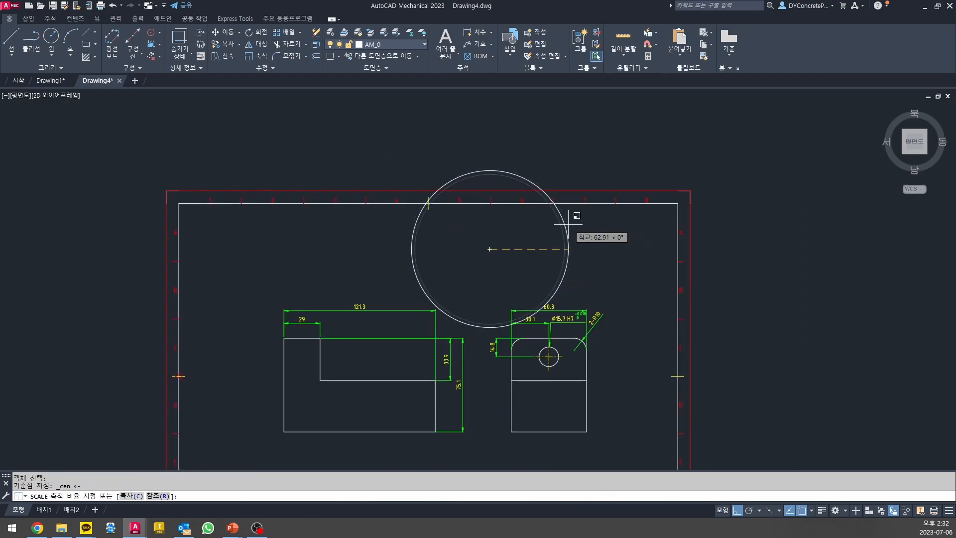
pyautogui.write('.5')
pyautogui.press('Return')
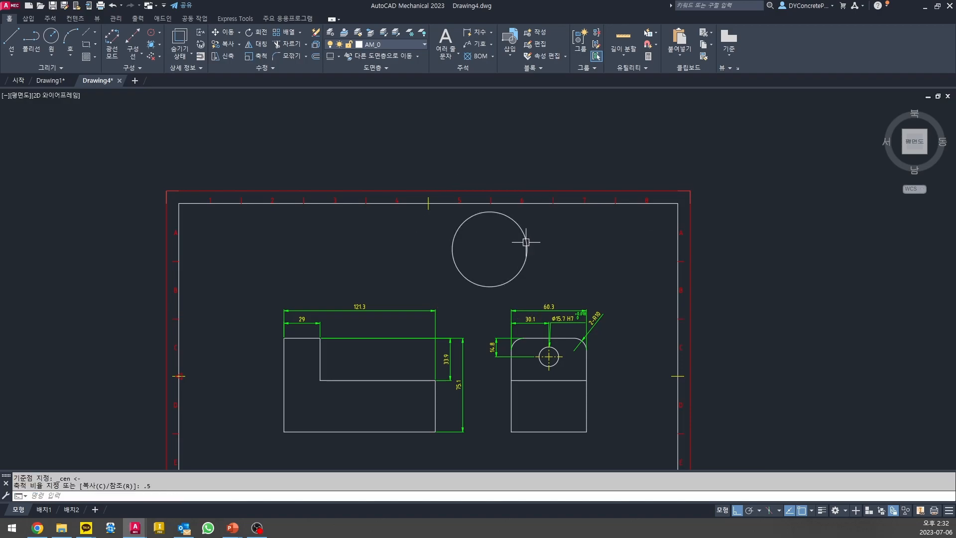
# - Erase both part views together with all their dimensions, keeping the circle and the title block
pyautogui.scroll(4, 531, 248)
pyautogui.scroll(-8, 532, 249)
pyautogui.scroll(4, 565, 331)
pyautogui.write('e')
pyautogui.press('Return')
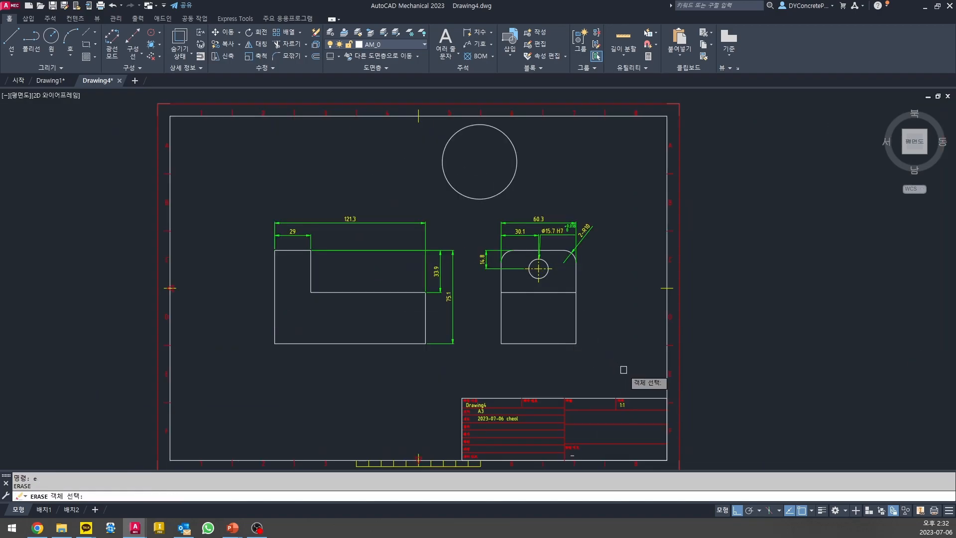
pyautogui.click(622, 368)
pyautogui.click(228, 212)
pyautogui.press('space')
# - Move the circle straight down to the middle of the sheet
pyautogui.write('m')
pyautogui.press('Return')
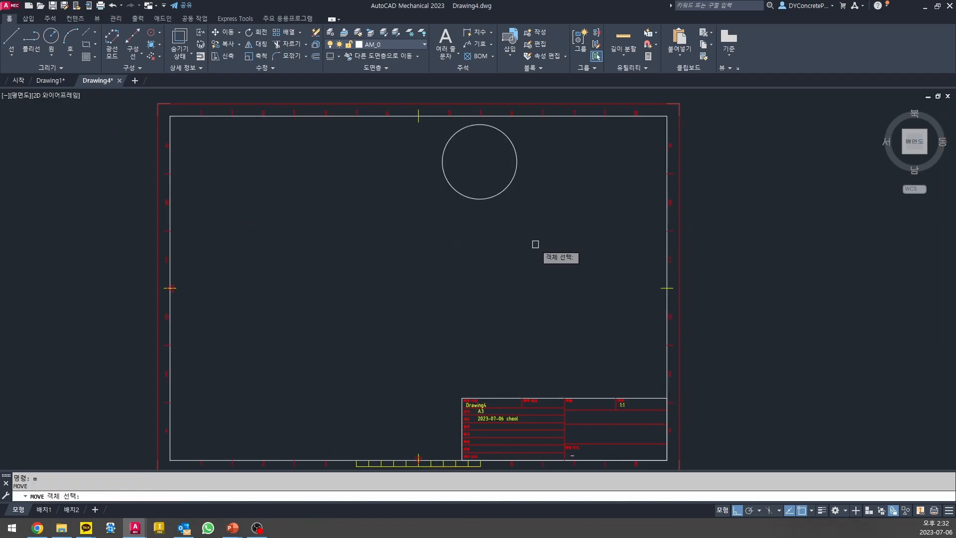
pyautogui.click(534, 246)
pyautogui.click(494, 195)
pyautogui.press('space')
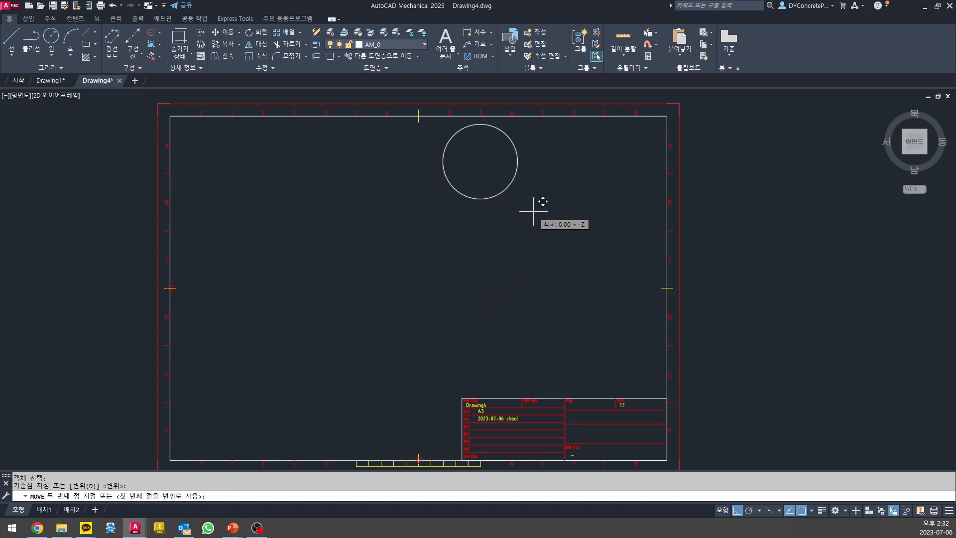
pyautogui.click(533, 211)
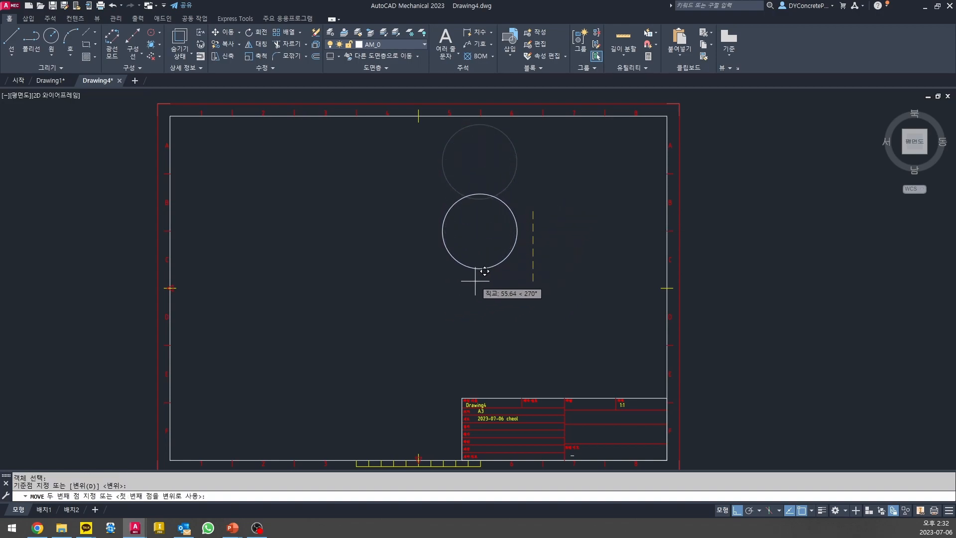
pyautogui.click(441, 333)
pyautogui.press('Escape')
pyautogui.press('Escape')
# - Add a diameter power dimension to the circle, with the text outside its upper right edge
pyautogui.scroll(3, 417, 287)
pyautogui.write('ad')
pyautogui.press('space')
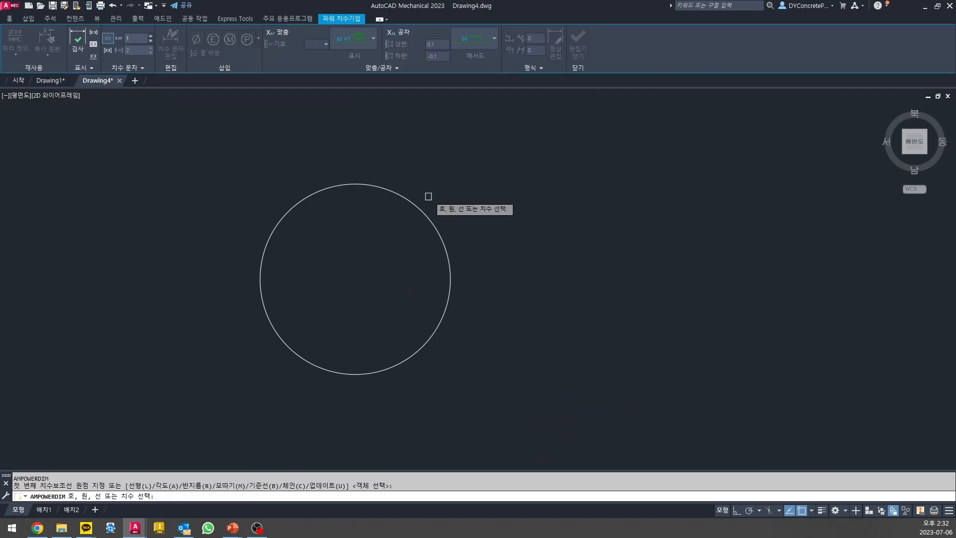
pyautogui.press('space')
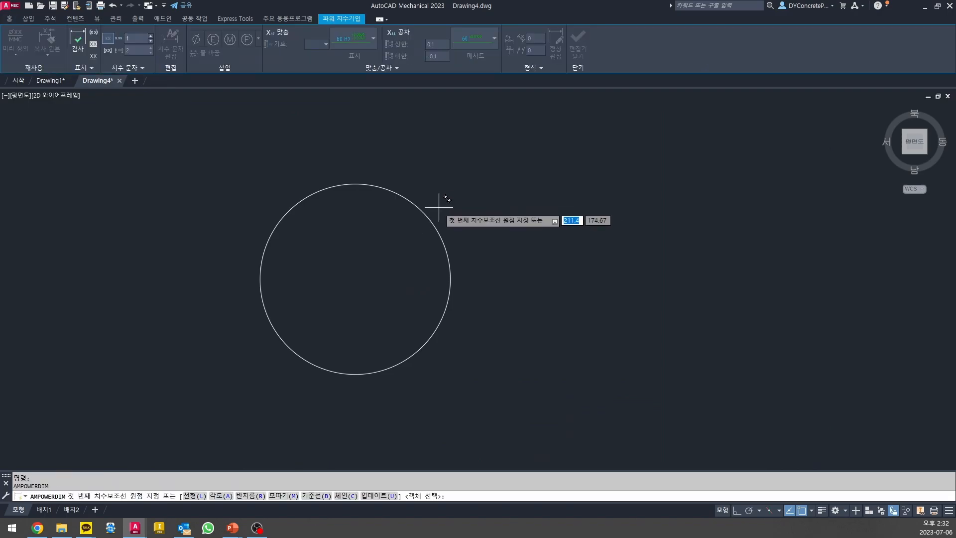
pyautogui.press('Return')
pyautogui.click(426, 214)
pyautogui.click(458, 173)
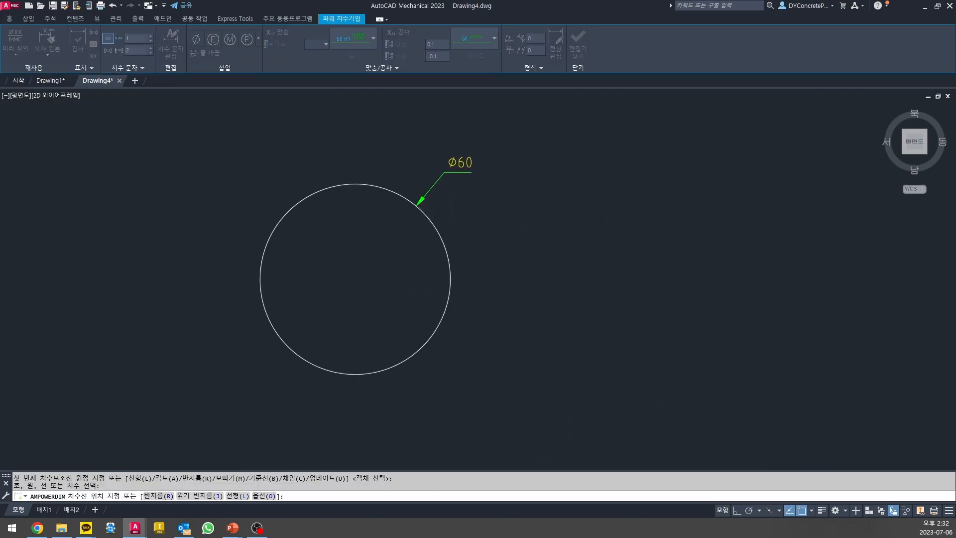
pyautogui.click(518, 208)
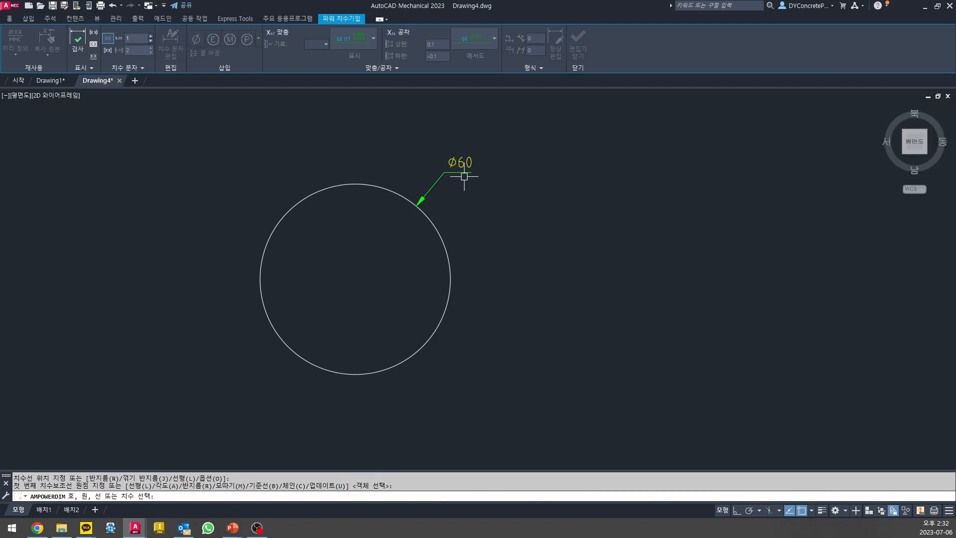
pyautogui.press('Escape')
pyautogui.press('Escape')
# - Add an H7 hole fit to the 60 mm circle's diameter dimension
pyautogui.click(466, 160)
pyautogui.doubleClick(466, 159)
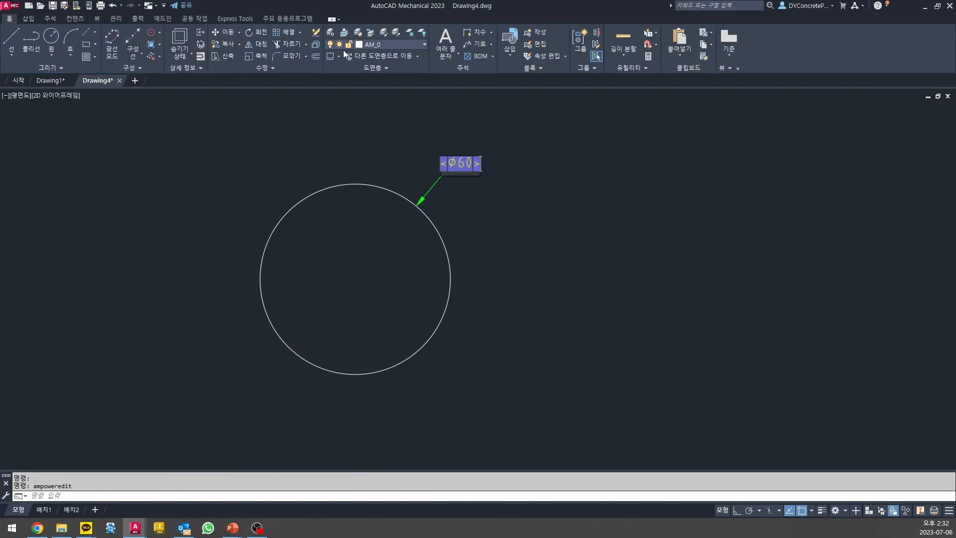
pyautogui.click(279, 34)
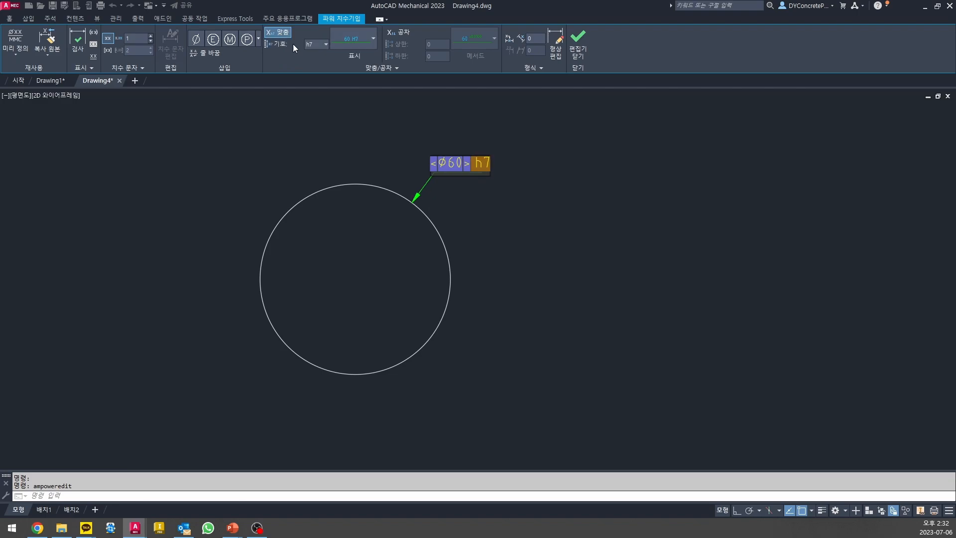
pyautogui.click(324, 57)
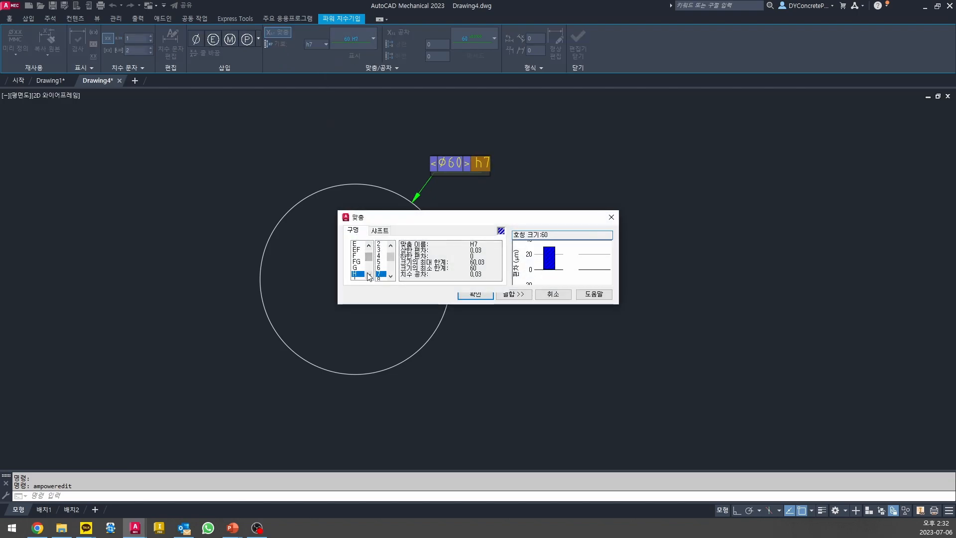
pyautogui.click(475, 294)
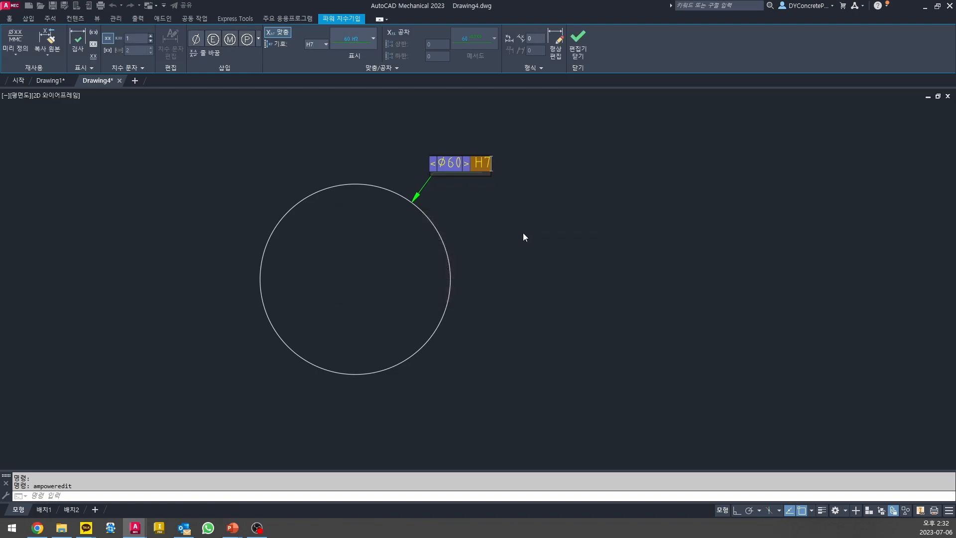
pyautogui.click(496, 196)
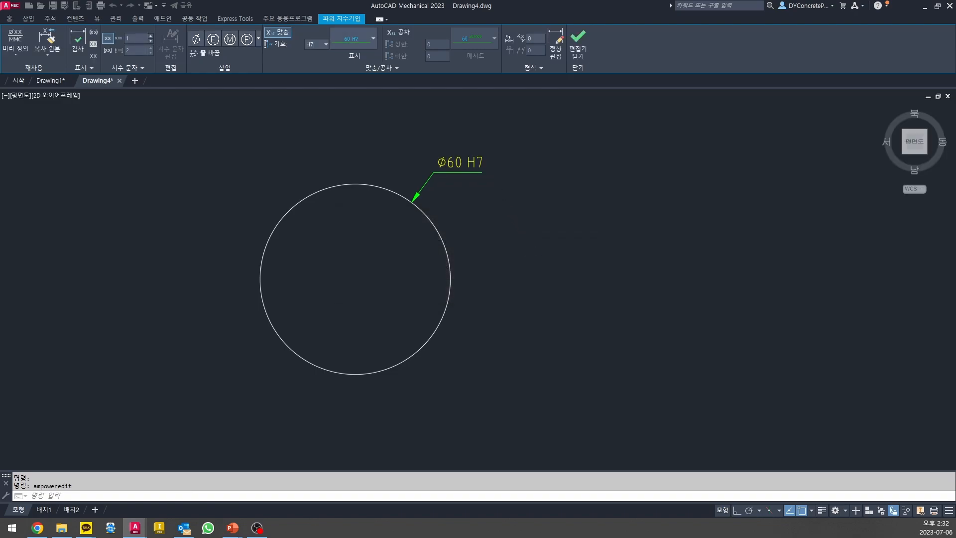
# - Set the 60 mm diameter dimension's fit display to the H7 symbol followed by its limit deviations
pyautogui.doubleClick(483, 175)
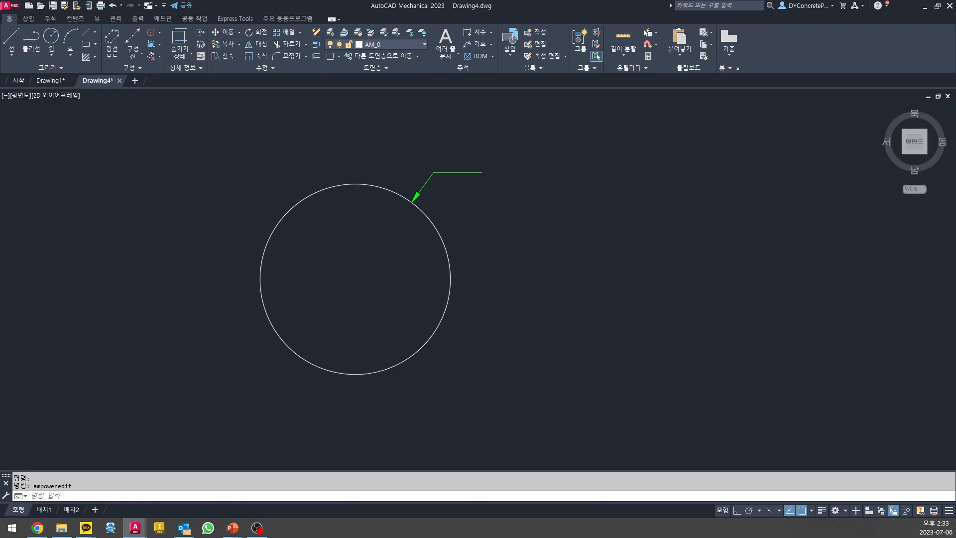
pyautogui.click(373, 39)
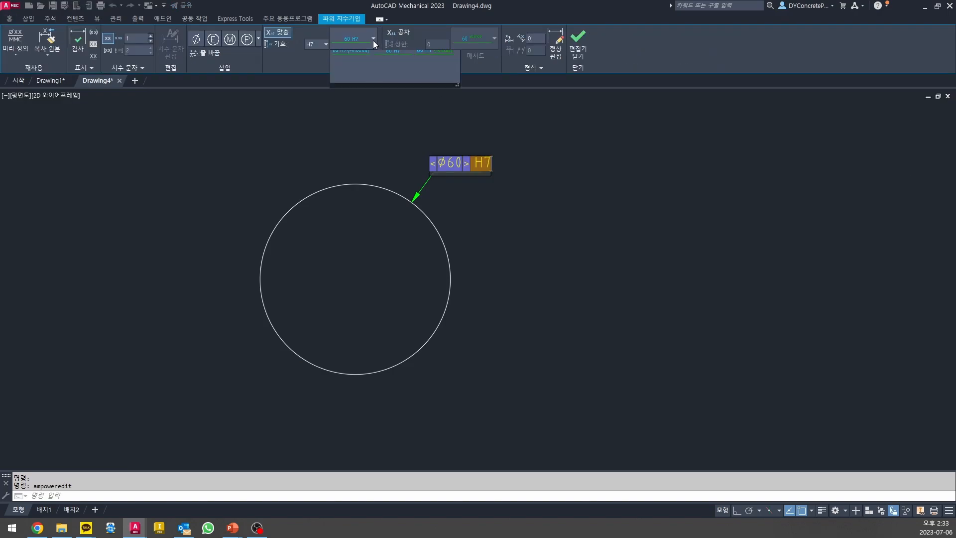
pyautogui.click(363, 81)
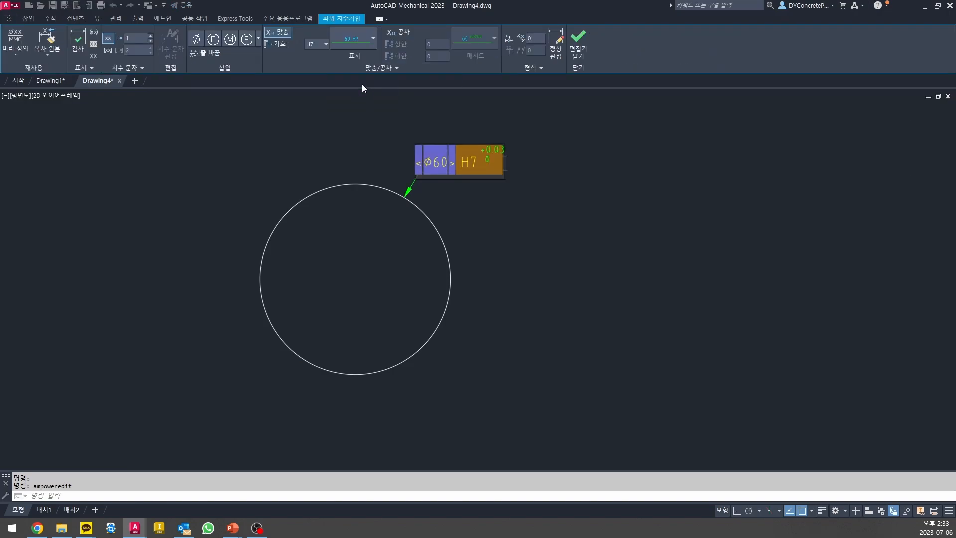
pyautogui.press('Escape')
pyautogui.scroll(4, 513, 167)
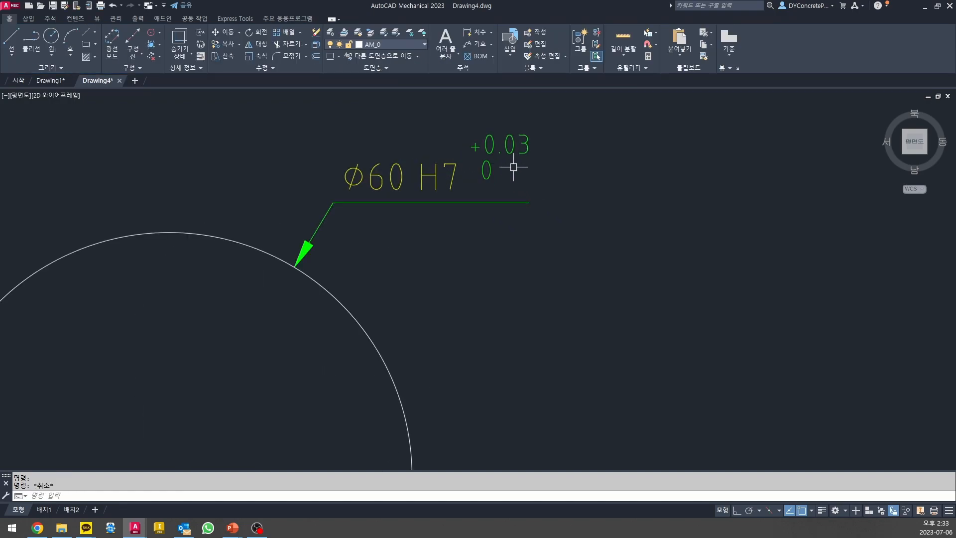
pyautogui.scroll(-2, 523, 202)
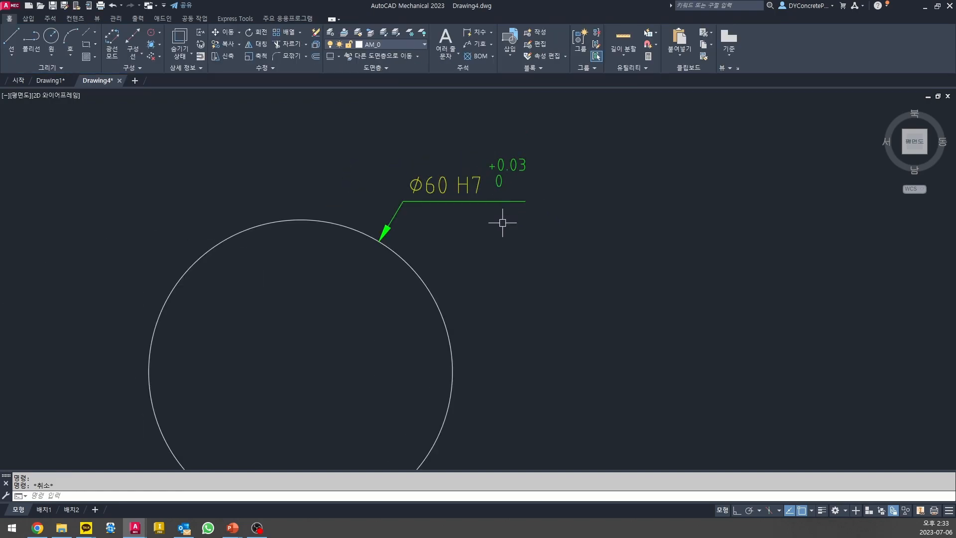
pyautogui.scroll(-2, 501, 218)
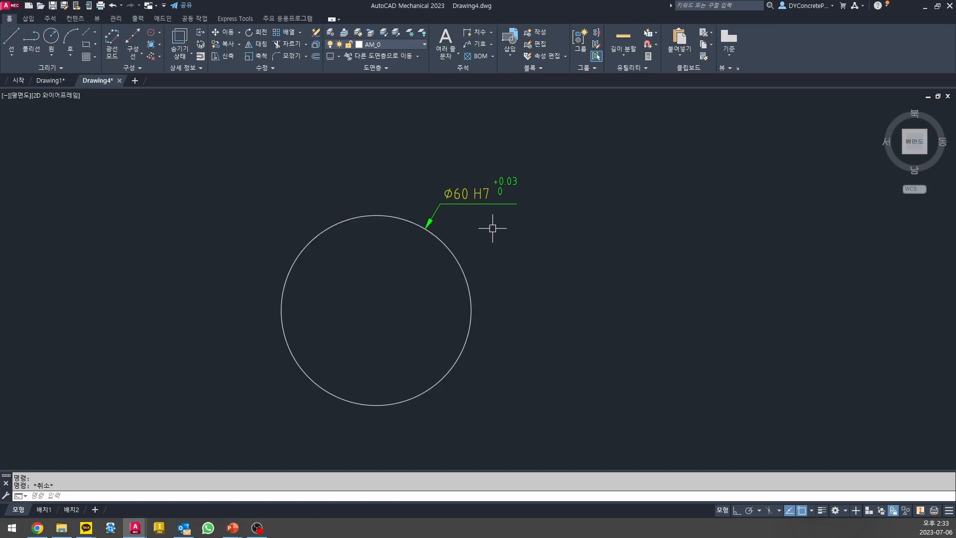
# - Switch the diameter dimension's fit display to stacked limit deviations only, without the H7 symbol
pyautogui.doubleClick(481, 205)
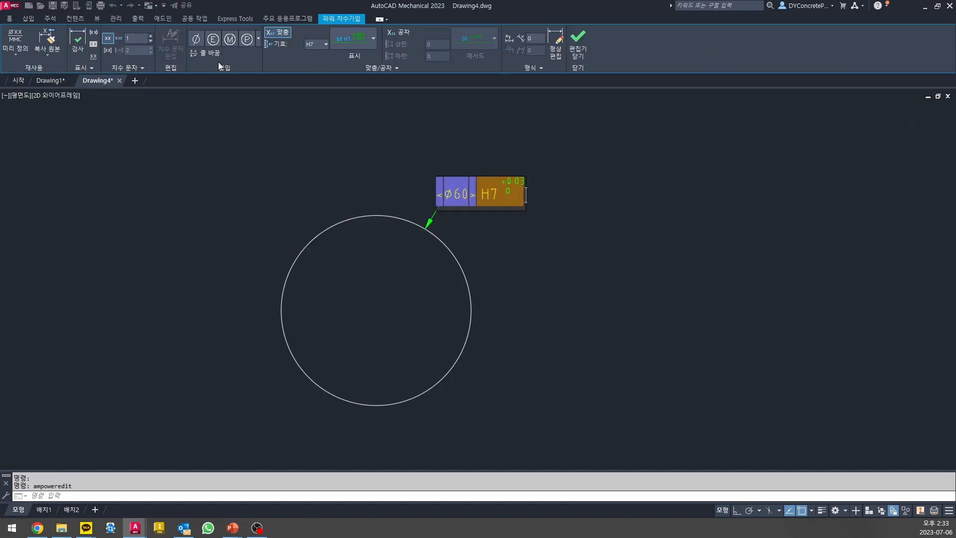
pyautogui.click(374, 40)
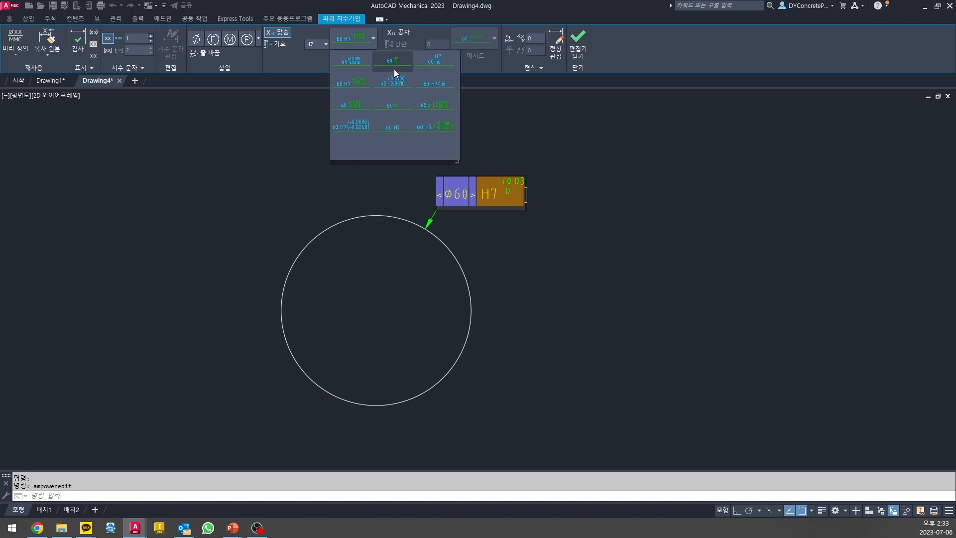
pyautogui.click(393, 81)
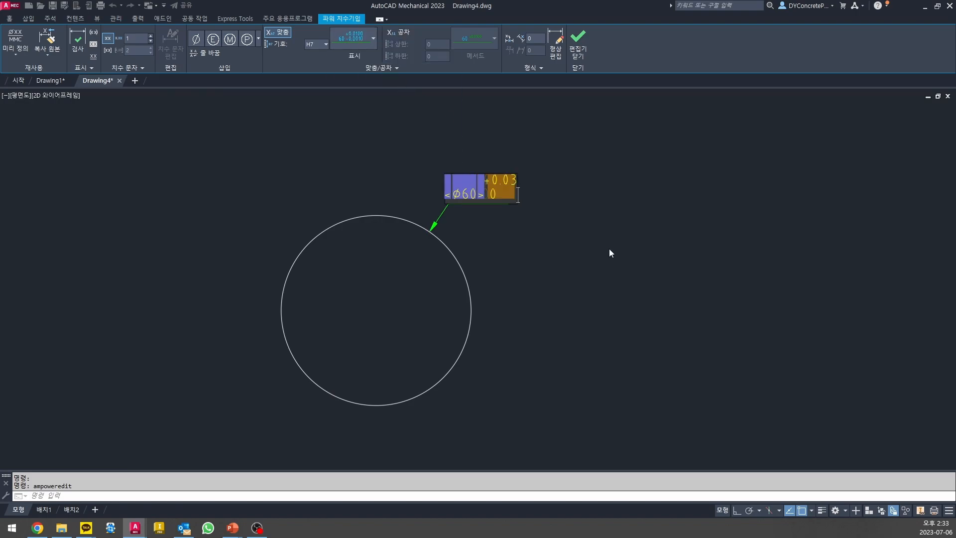
pyautogui.press('Escape')
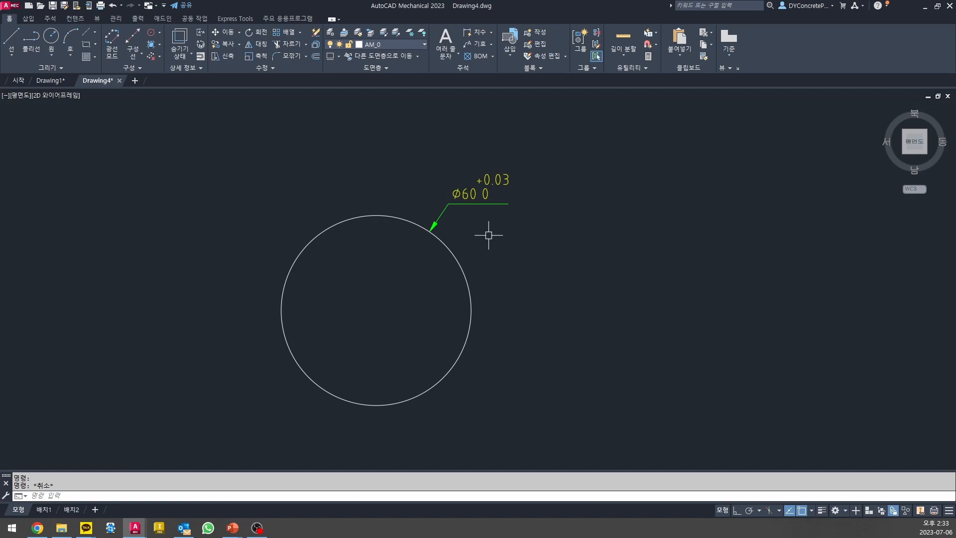
# - Review the available fit display styles for the diameter dimension at the circle's upper right
pyautogui.scroll(-2, 491, 244)
pyautogui.scroll(2, 485, 231)
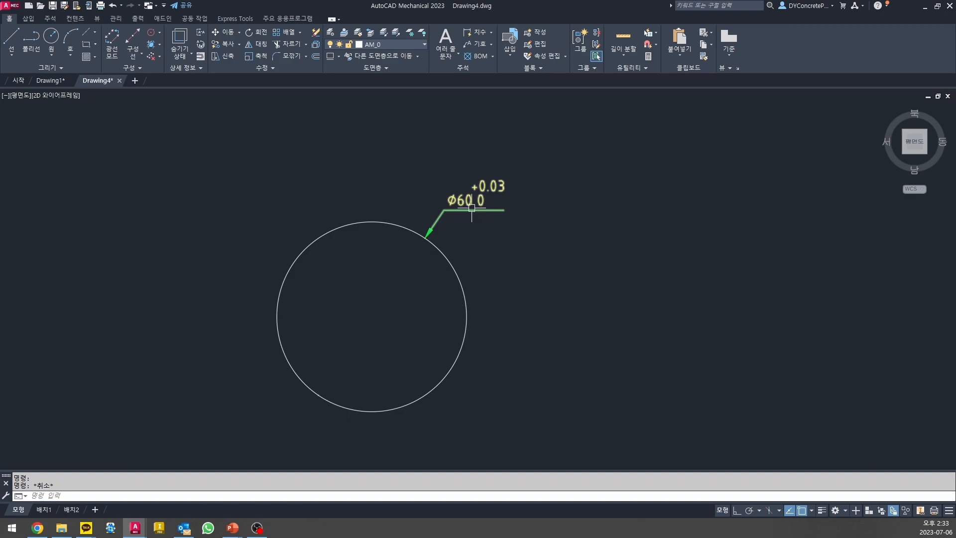
pyautogui.doubleClick(500, 210)
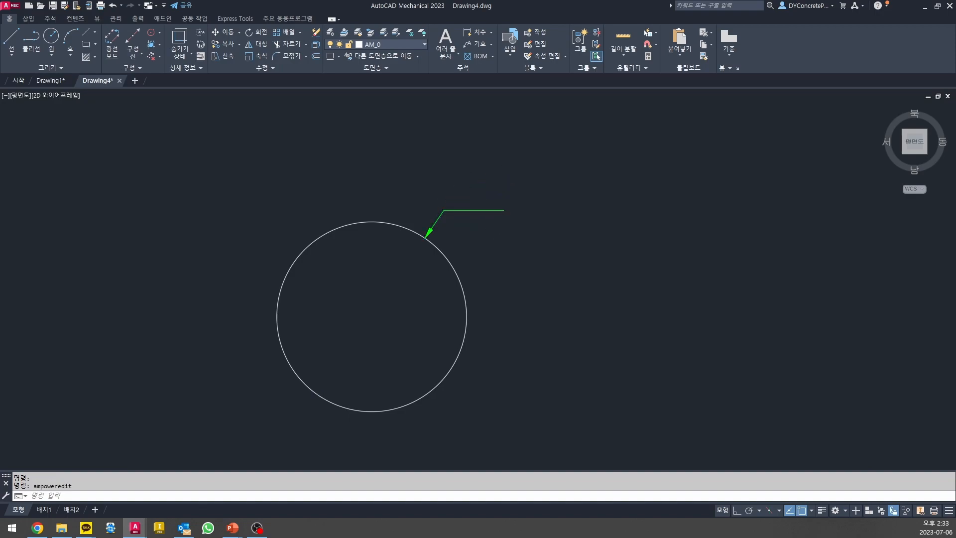
pyautogui.click(373, 38)
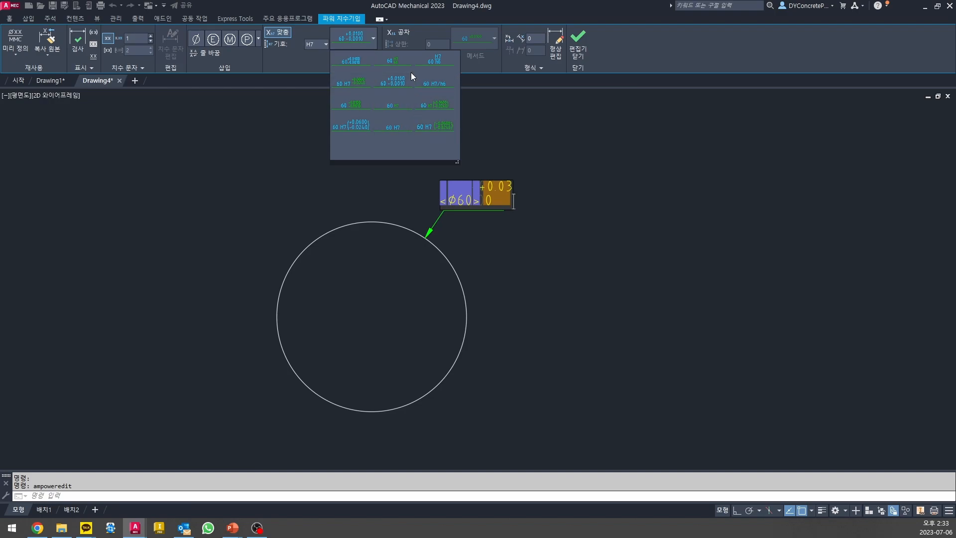
pyautogui.press('Escape')
pyautogui.scroll(2, 516, 222)
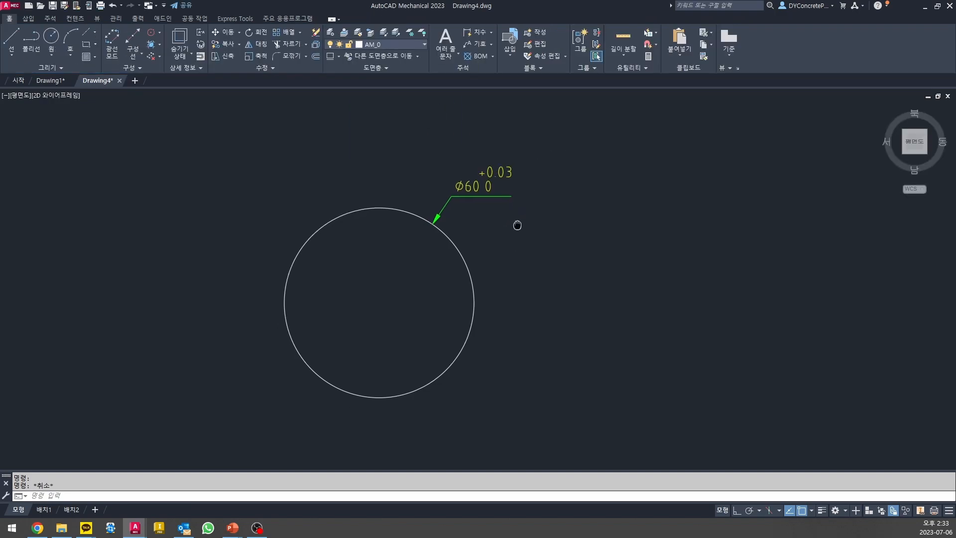
pyautogui.scroll(-2, 459, 245)
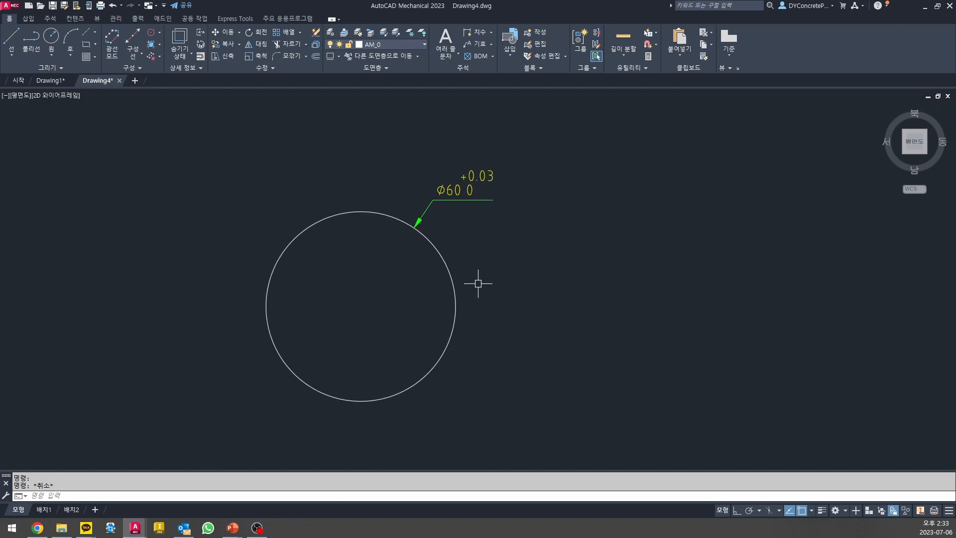
pyautogui.press('Return')
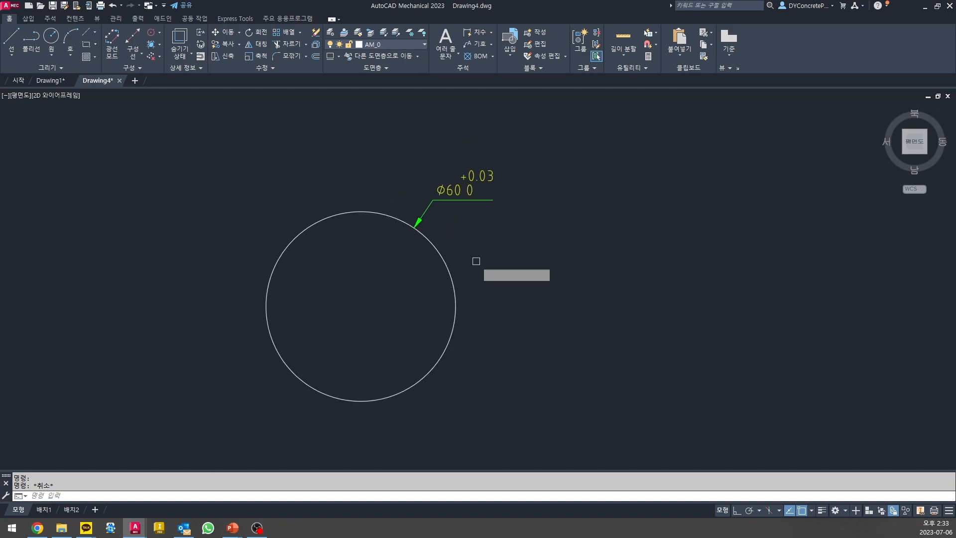
pyautogui.press('Escape')
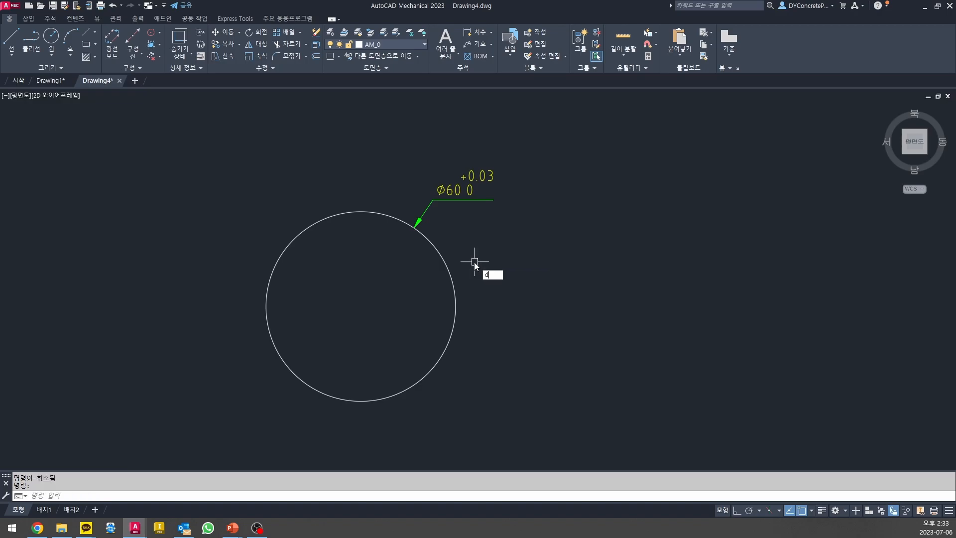
pyautogui.press('Escape')
# - Add a second diameter power dimension to the circle, with the text outside its lower right edge
pyautogui.press('space')
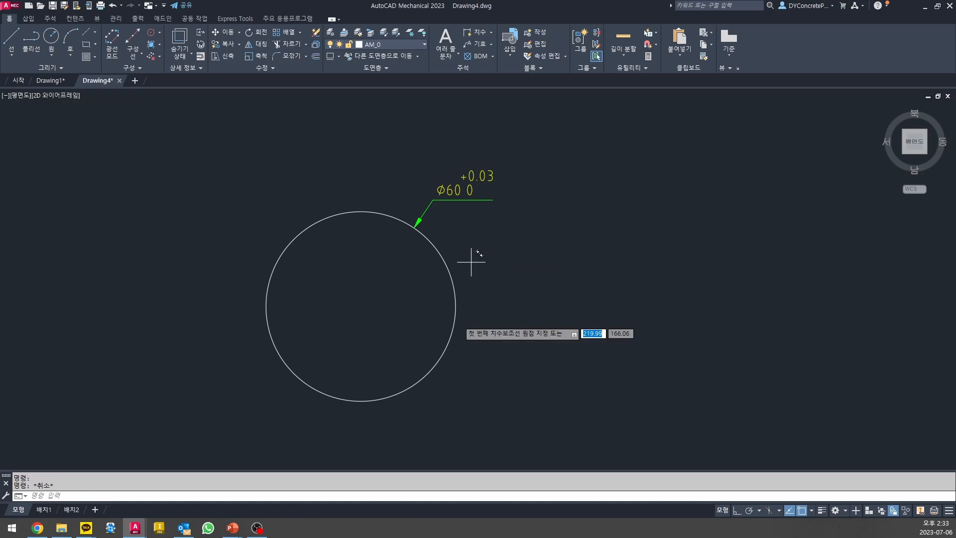
pyautogui.press('space')
pyautogui.click(451, 330)
pyautogui.click(488, 358)
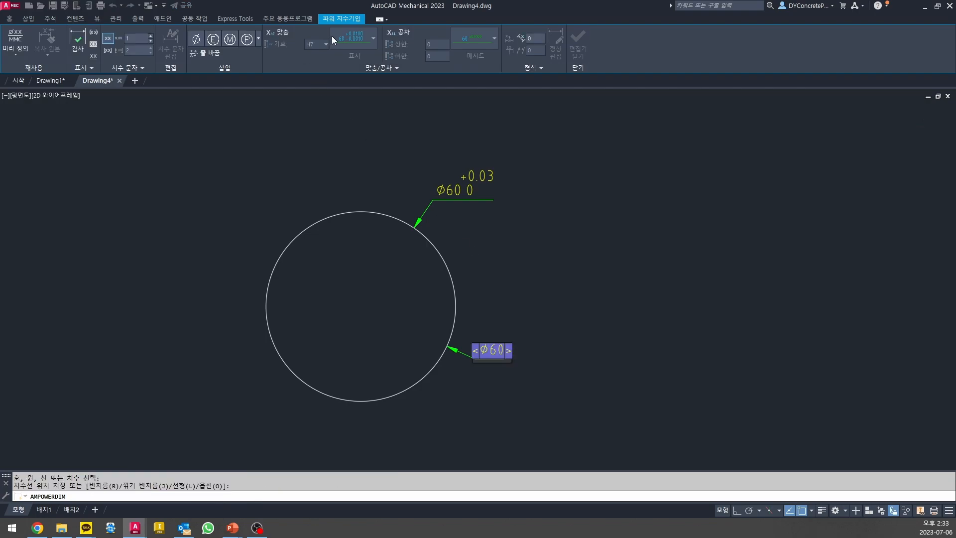
# - Add a g6 shaft fit to the new diameter dimension at the circle's lower right and finish the dimension
pyautogui.click(282, 35)
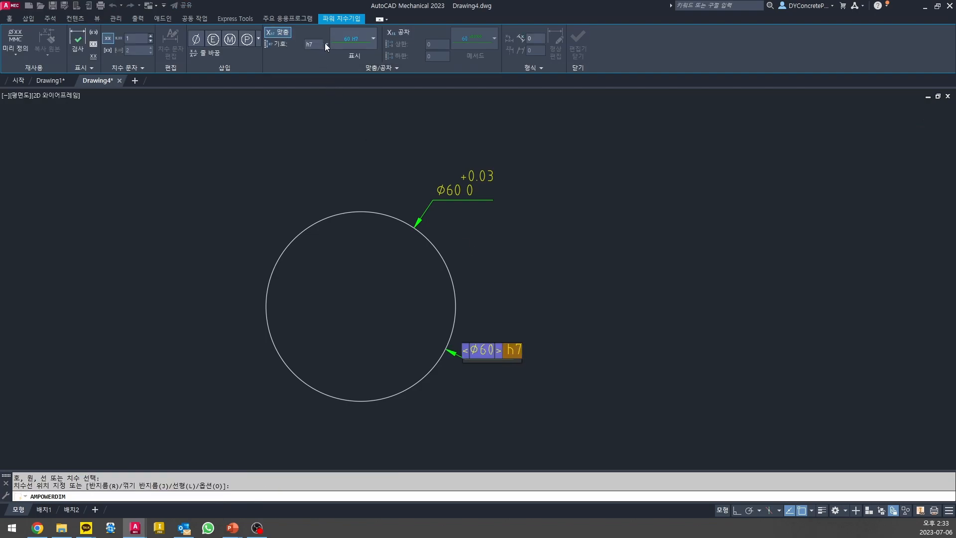
pyautogui.click(326, 57)
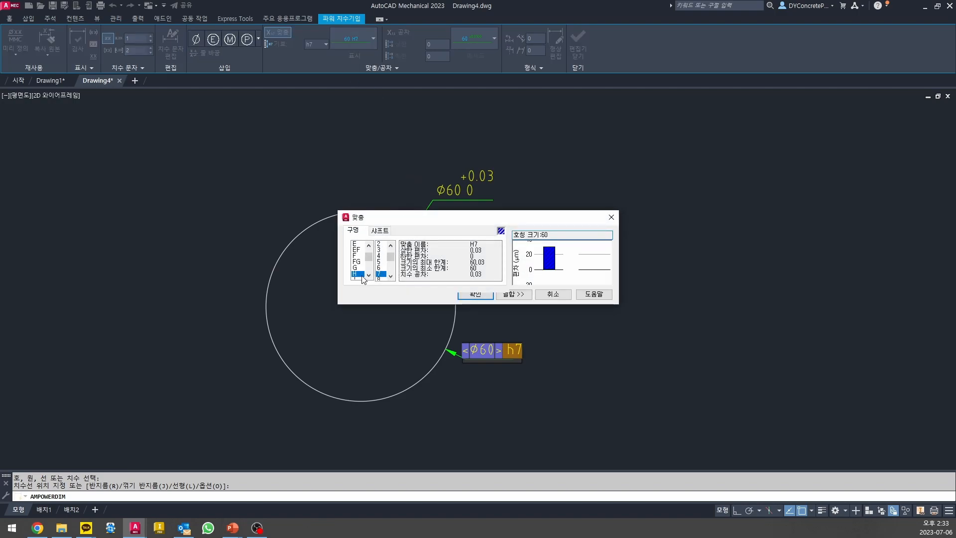
pyautogui.moveTo(380, 219); pyautogui.dragTo(380, 226)
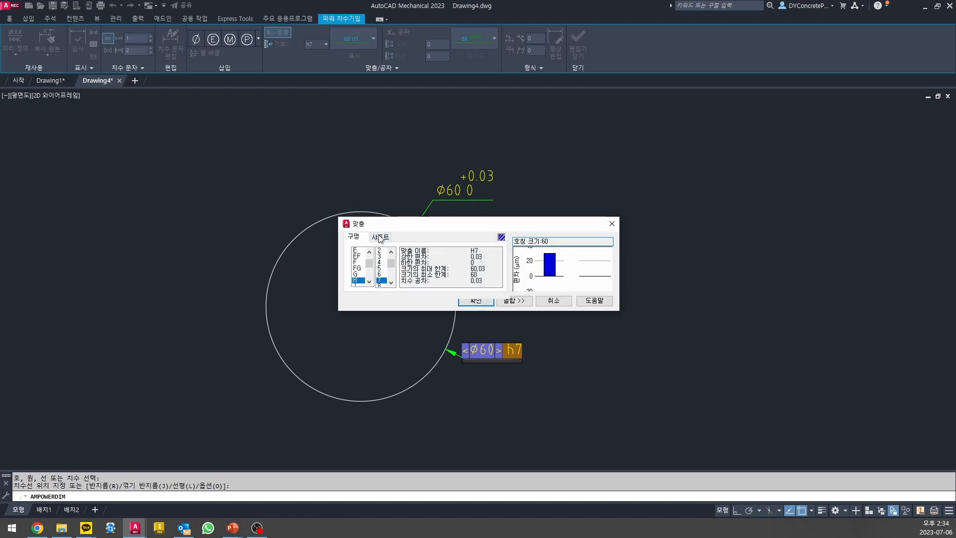
pyautogui.click(380, 238)
pyautogui.click(357, 275)
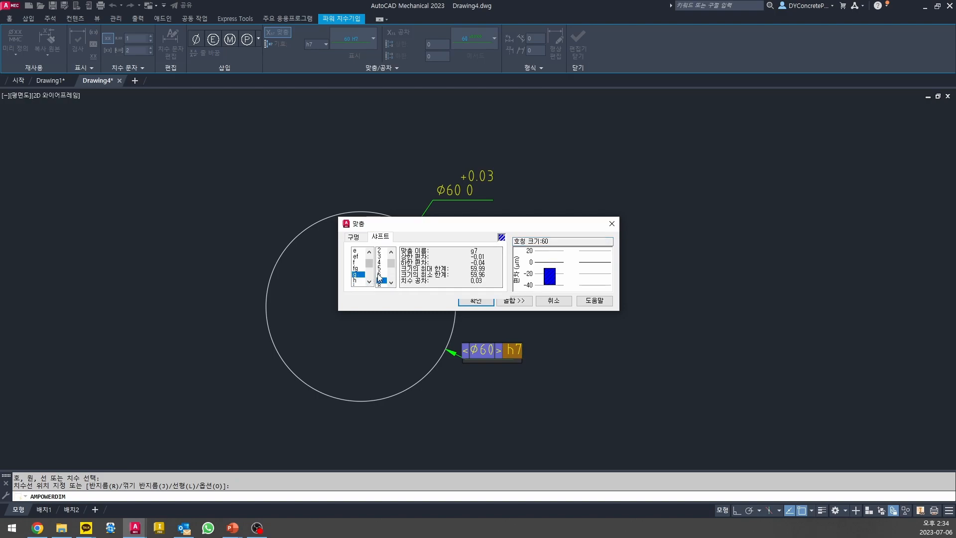
pyautogui.click(378, 275)
pyautogui.click(475, 301)
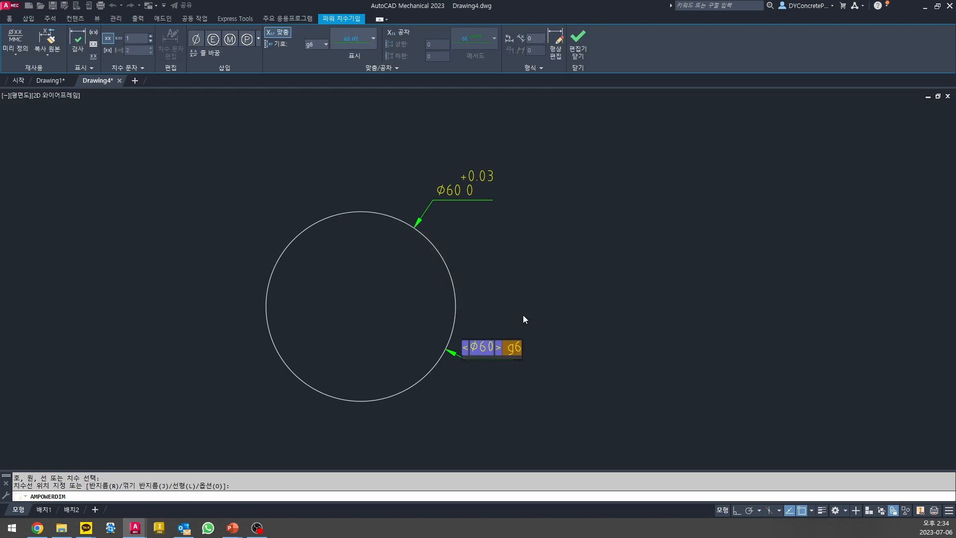
pyautogui.click(568, 331)
# - Set the g6 dimension's fit display to the hole symbol stacked over the shaft symbol
pyautogui.scroll(3, 506, 358)
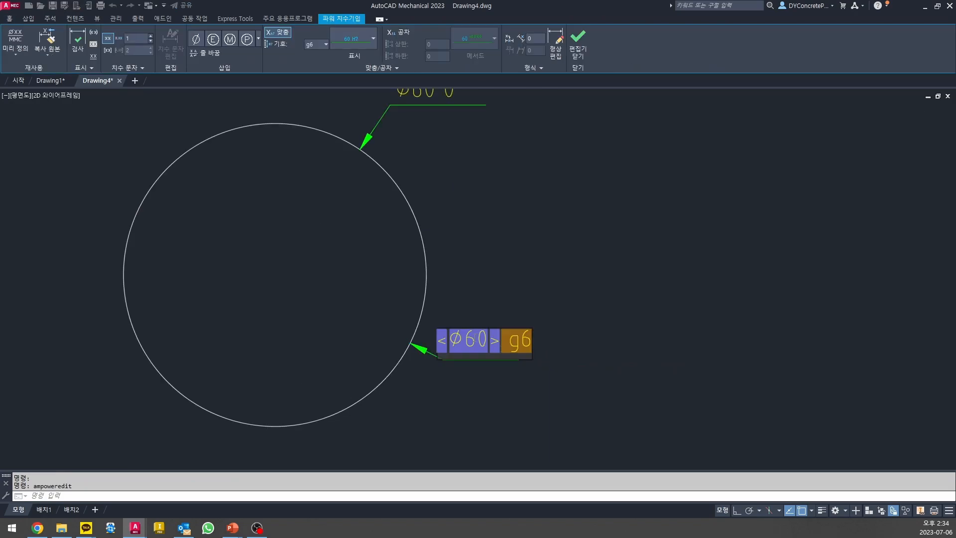
pyautogui.click(373, 38)
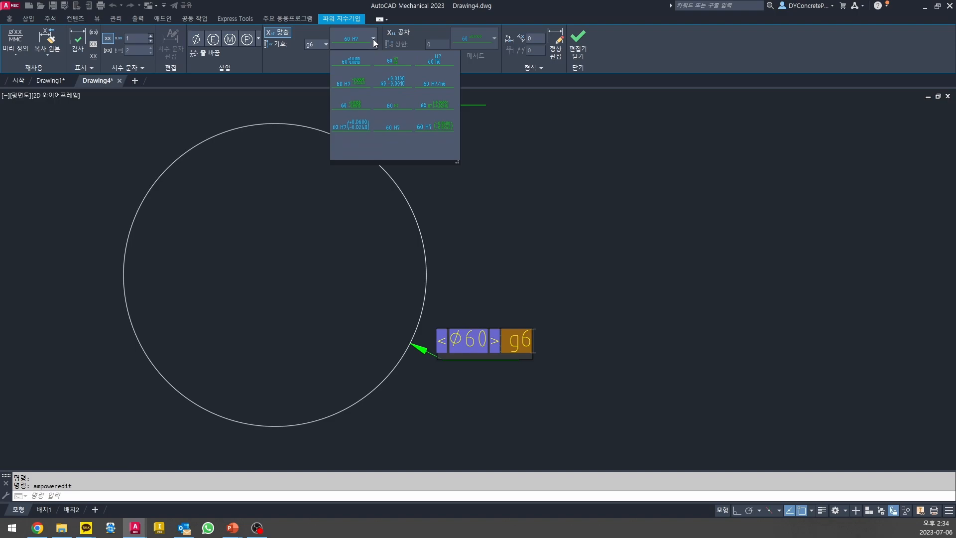
pyautogui.click(402, 85)
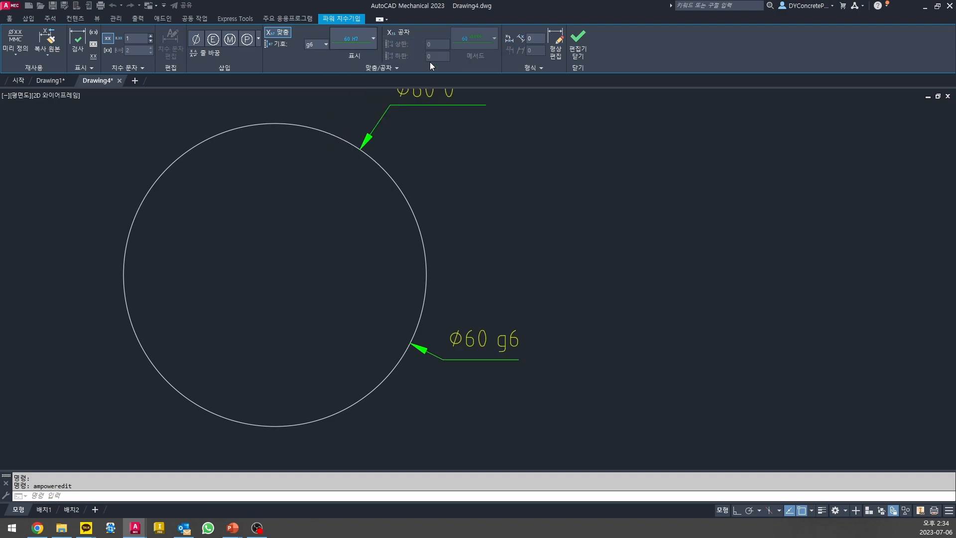
pyautogui.click(613, 321)
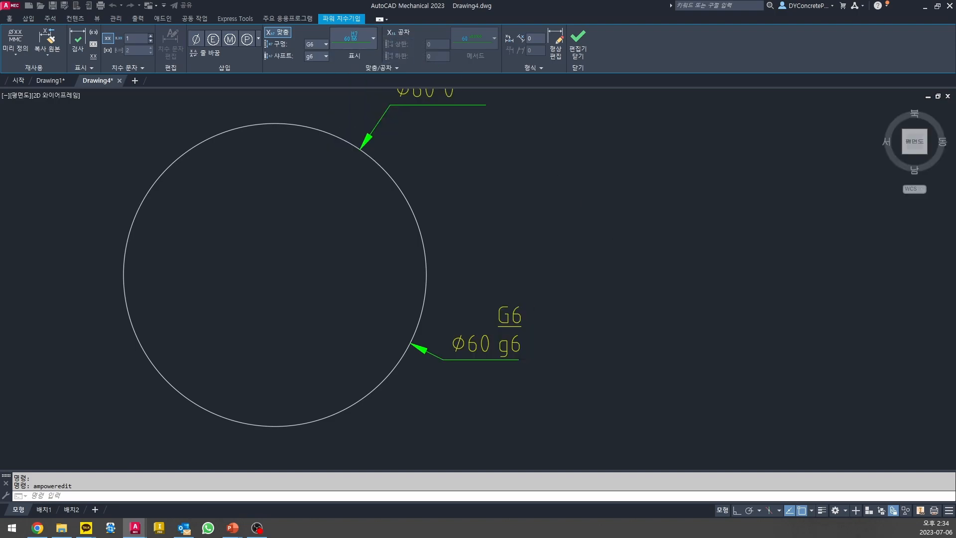
# - Change the hole fit of the lower right diameter dimension to H7, giving the combination H7/g6
pyautogui.doubleClick(488, 364)
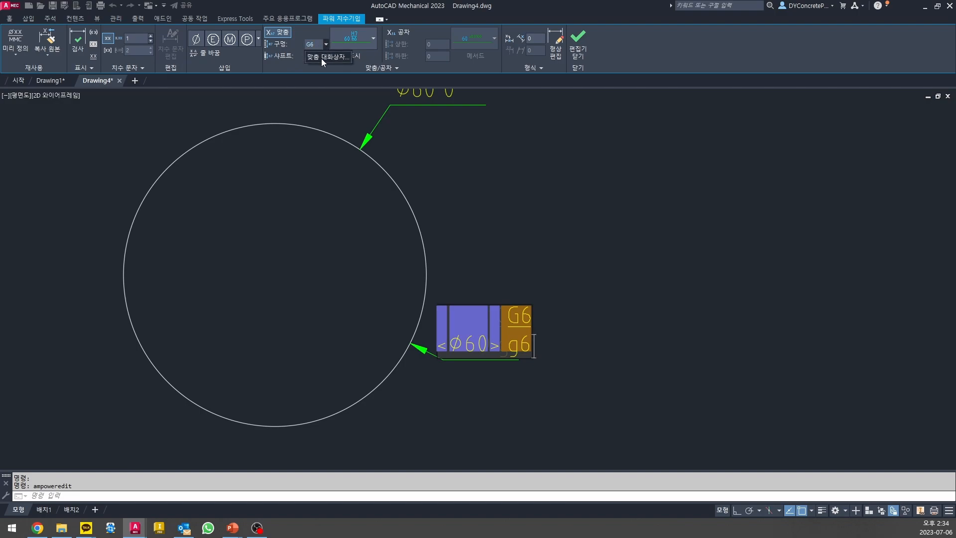
pyautogui.click(321, 59)
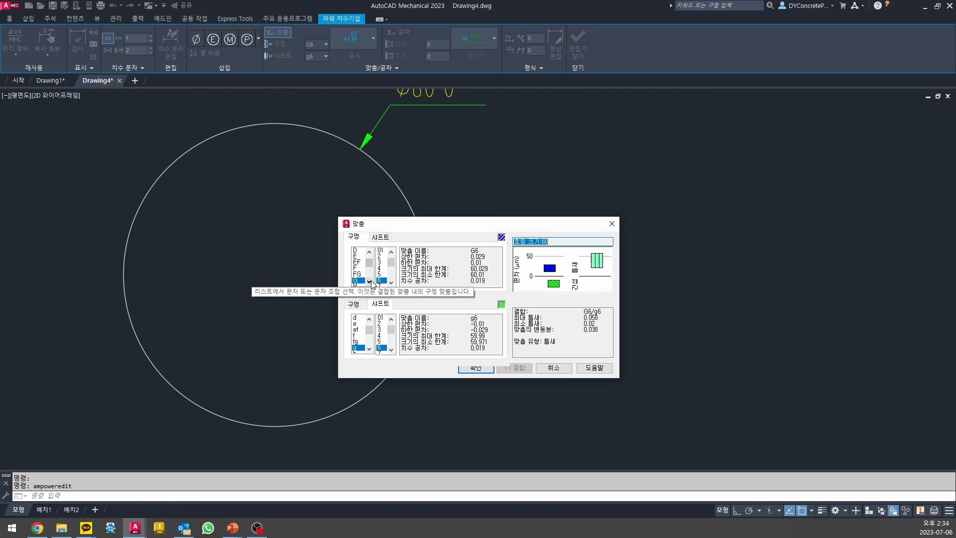
pyautogui.click(371, 282)
pyautogui.click(370, 281)
pyautogui.click(360, 274)
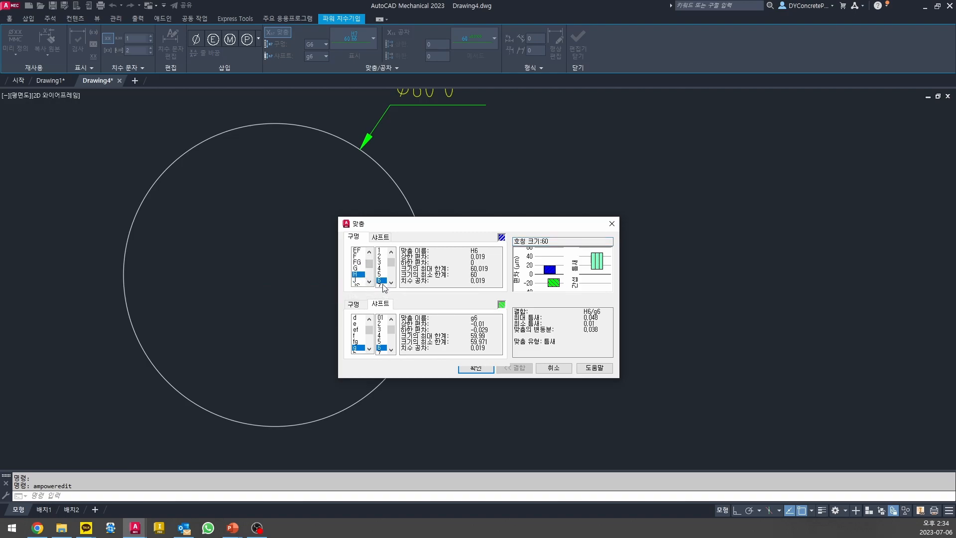
pyautogui.click(382, 285)
pyautogui.click(382, 284)
pyautogui.click(381, 275)
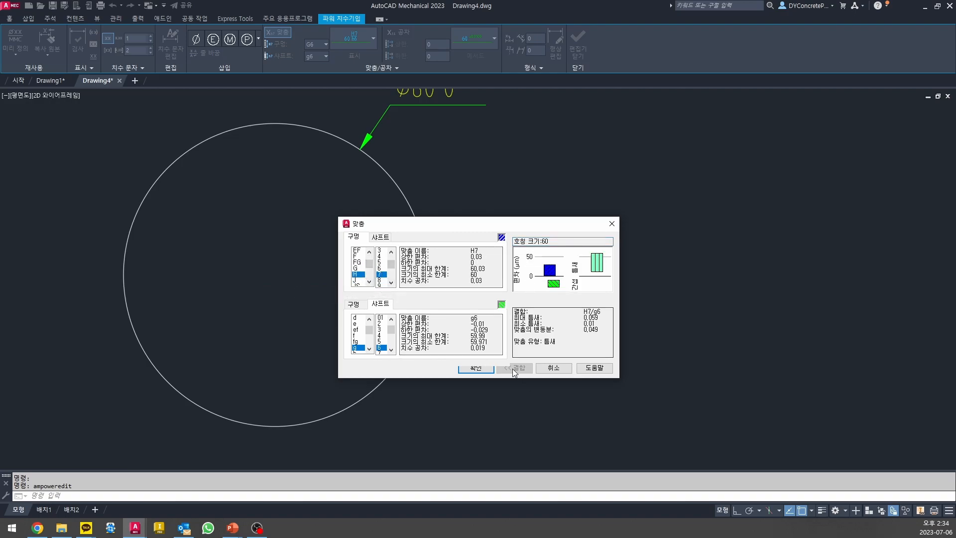
pyautogui.click(475, 368)
pyautogui.click(656, 354)
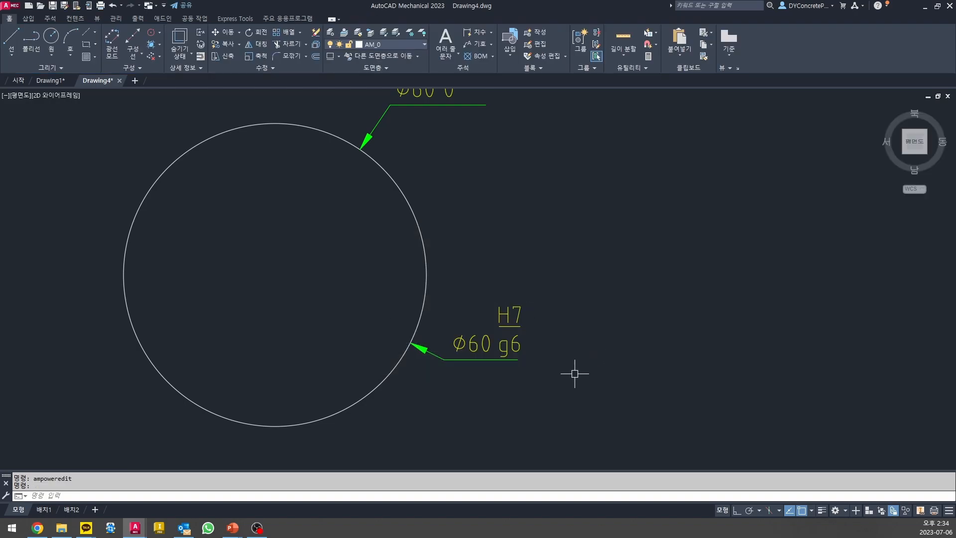
# - Examine the circle's two diameter dimensions, comparing the limit deviation display with the stacked H7/g6 fit display
pyautogui.scroll(2, 500, 377)
pyautogui.scroll(-4, 500, 377)
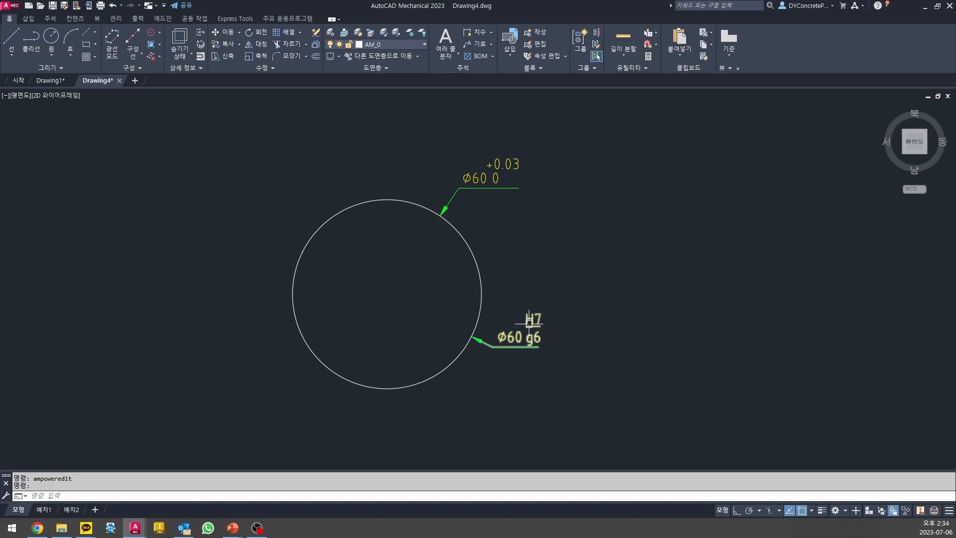
pyautogui.scroll(2, 539, 327)
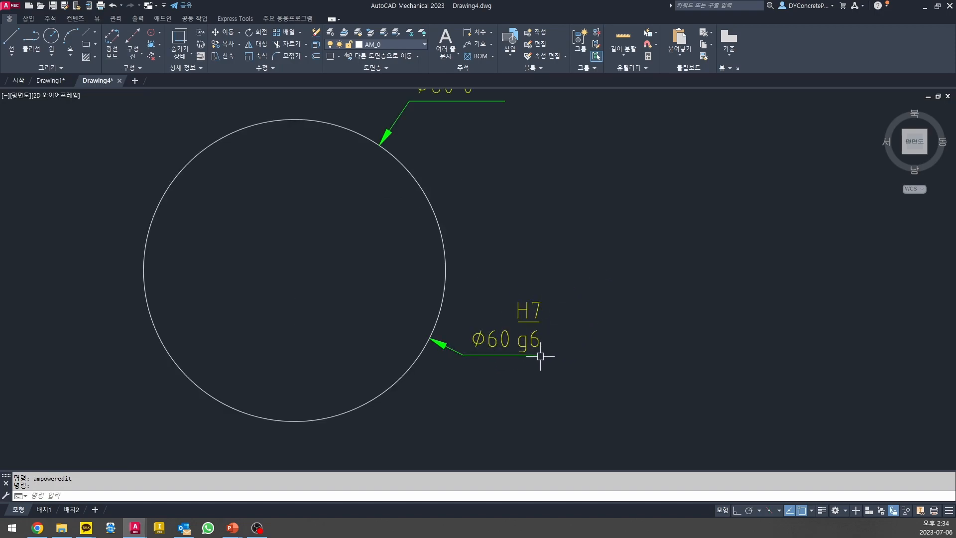
pyautogui.scroll(4, 543, 348)
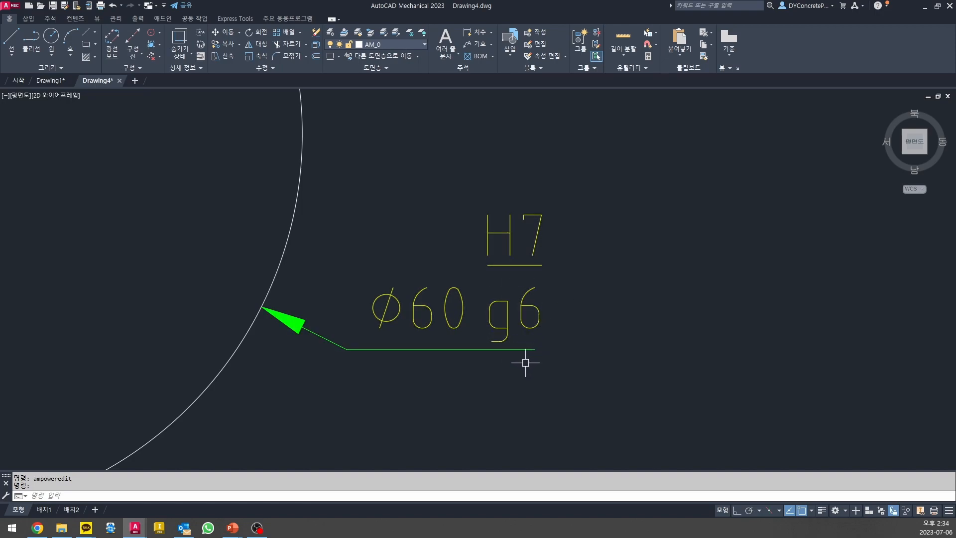
pyautogui.scroll(-2, 529, 345)
pyautogui.scroll(-4, 530, 345)
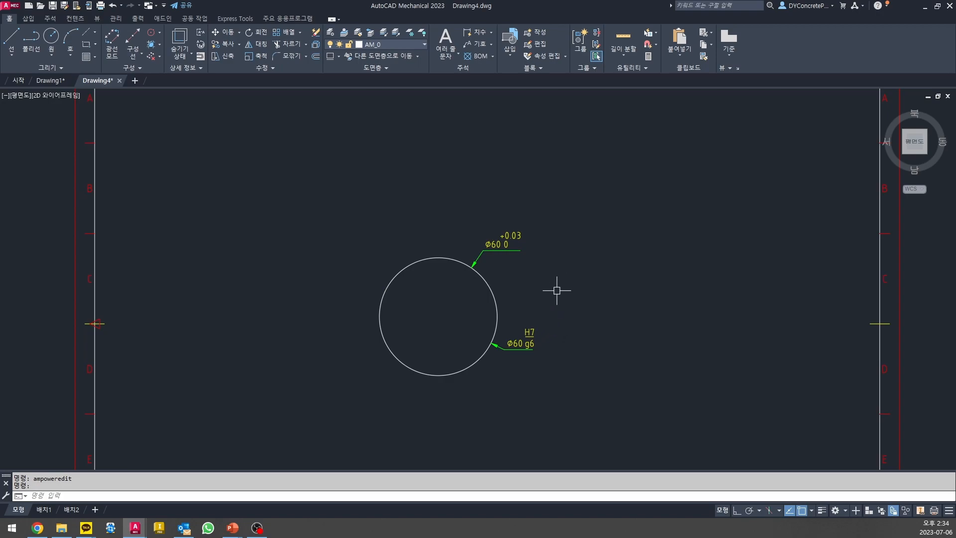
pyautogui.scroll(-1, 610, 290)
pyautogui.scroll(1, 559, 296)
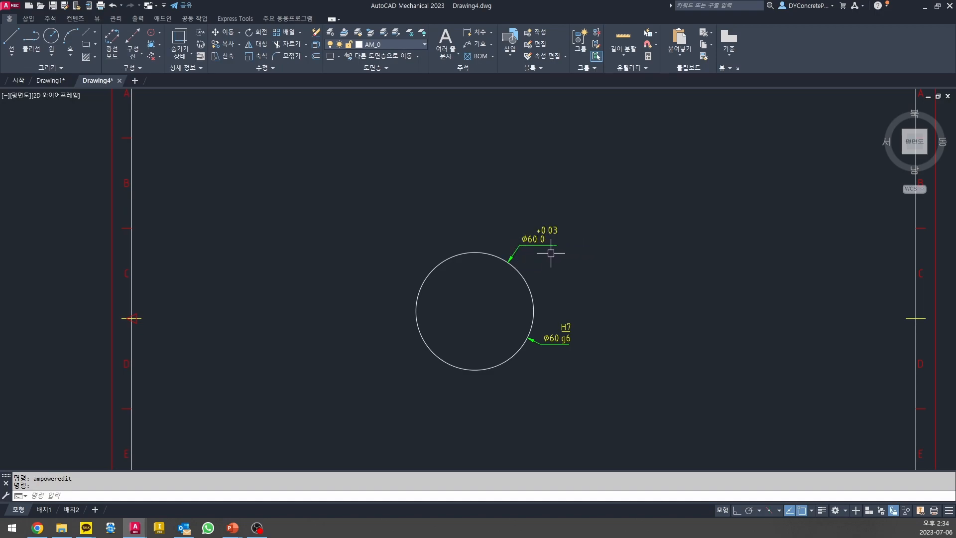
pyautogui.moveTo(548, 268); pyautogui.dragTo(524, 257, button='middle')
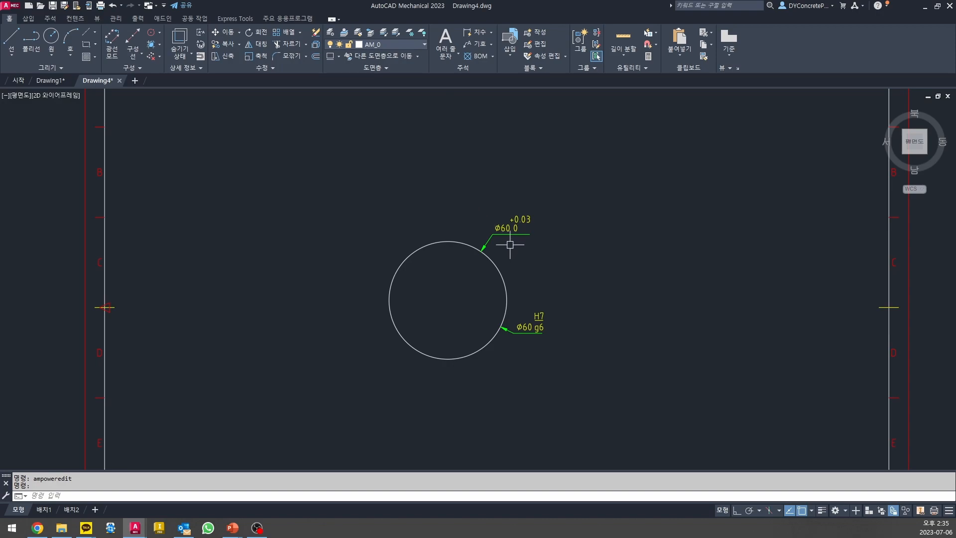
pyautogui.scroll(-2, 530, 263)
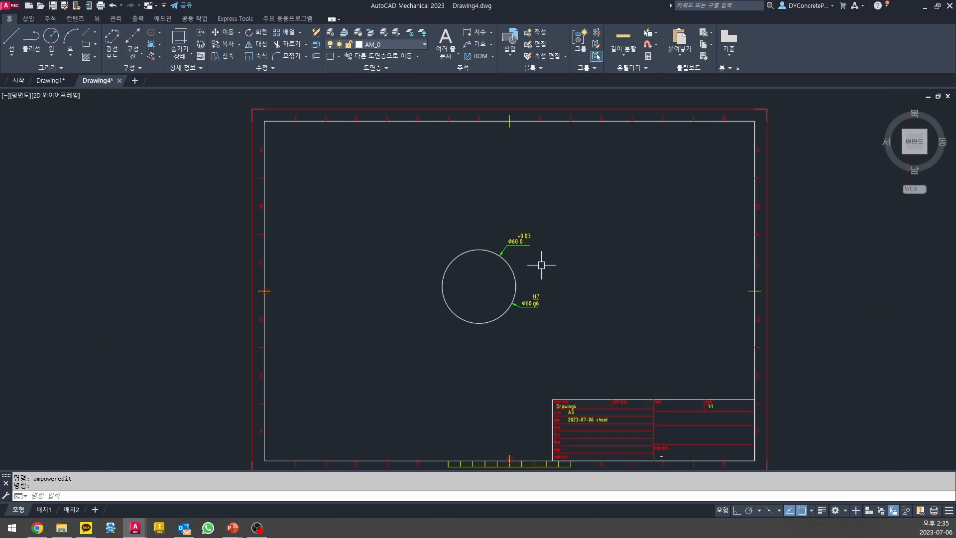
pyautogui.scroll(3, 535, 308)
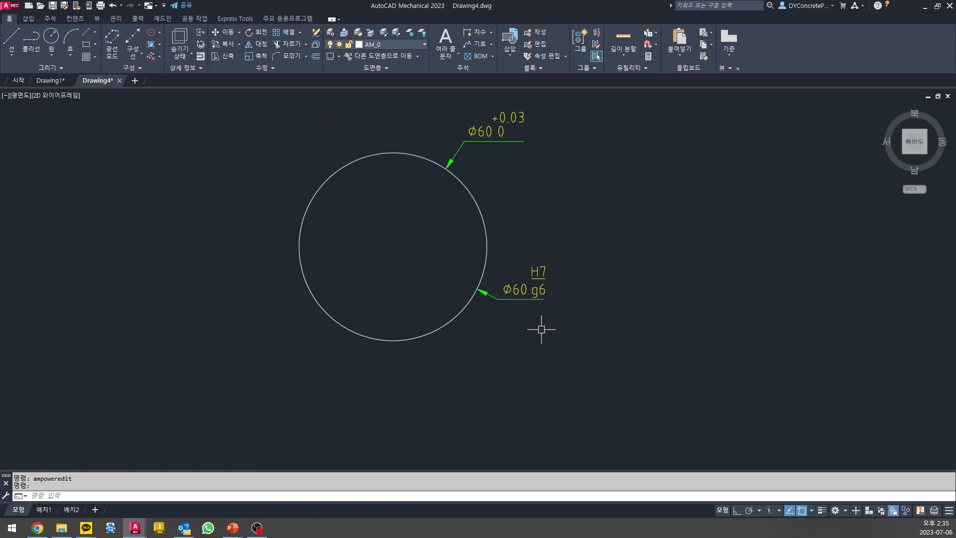
pyautogui.moveTo(539, 269); pyautogui.dragTo(533, 292, button='middle')
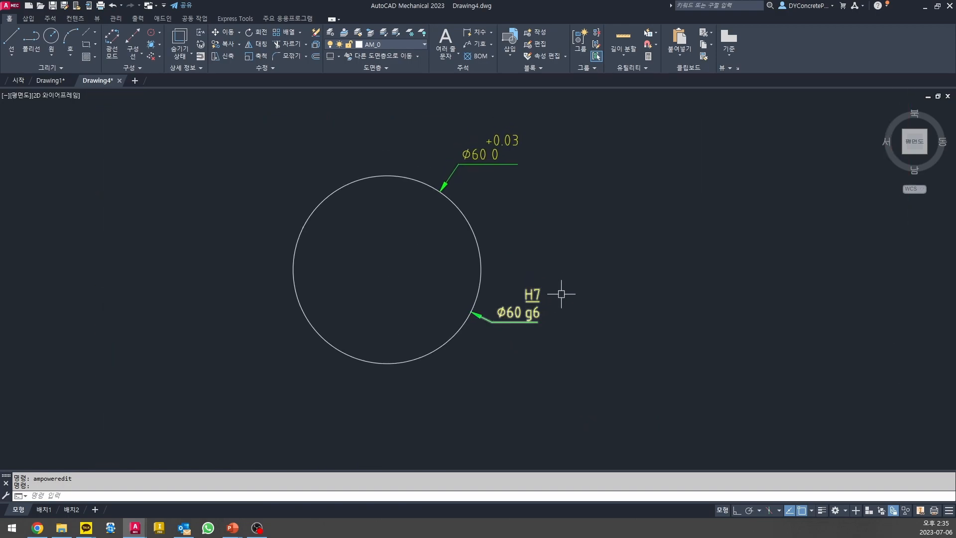